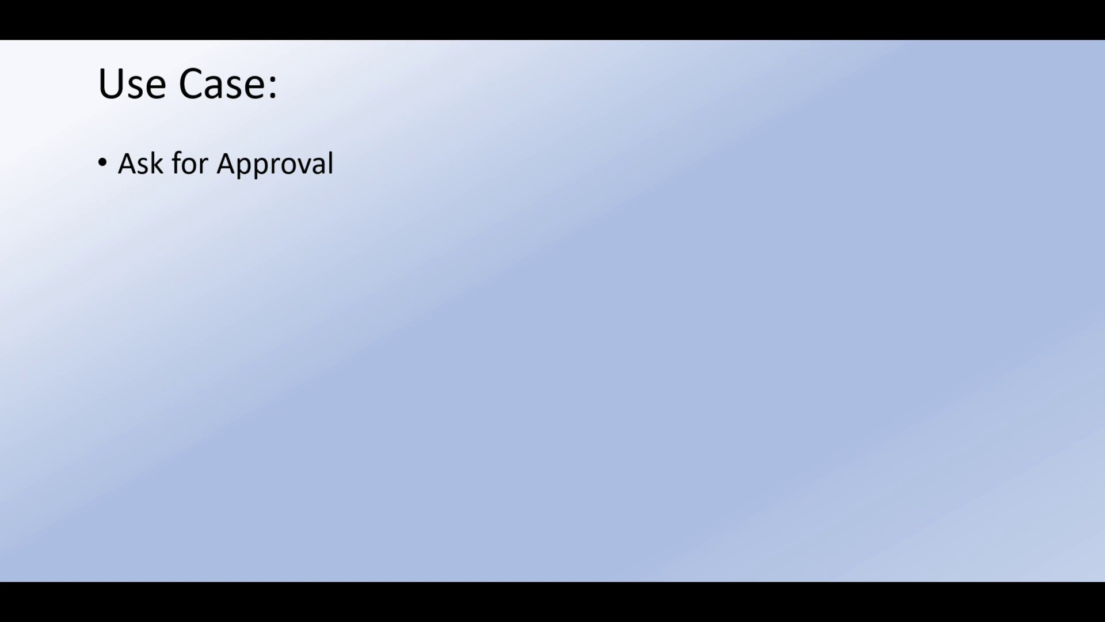
Step: Switch to ServiceNow in Chrome, search all applications for "flow designer" and open Flow Designer
key(alt+Tab)
key(alt+Tab)
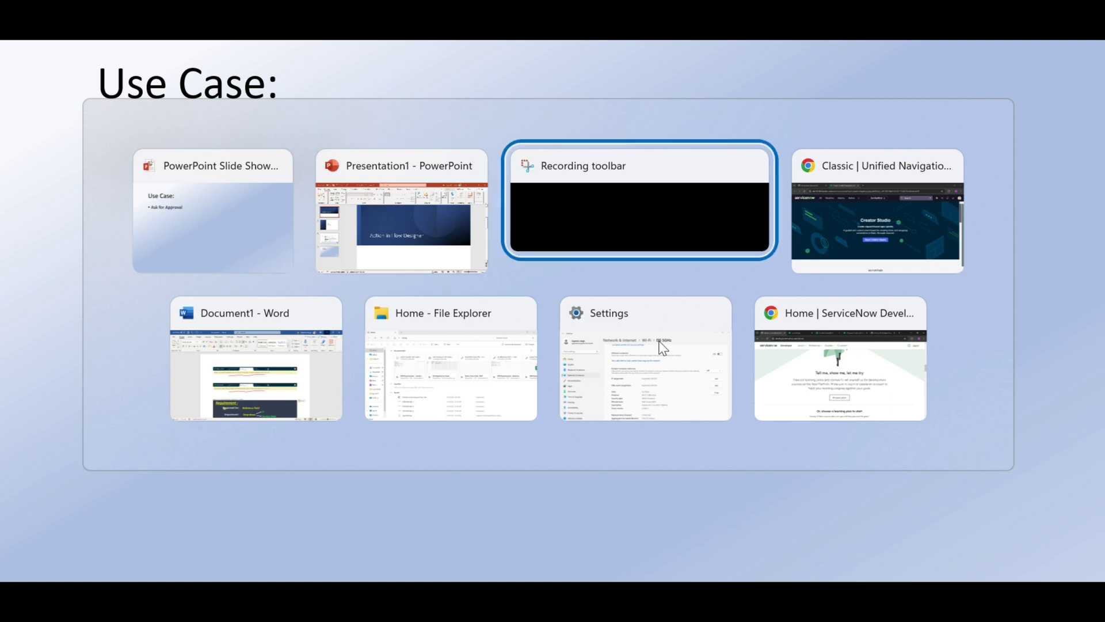
key(alt+Tab)
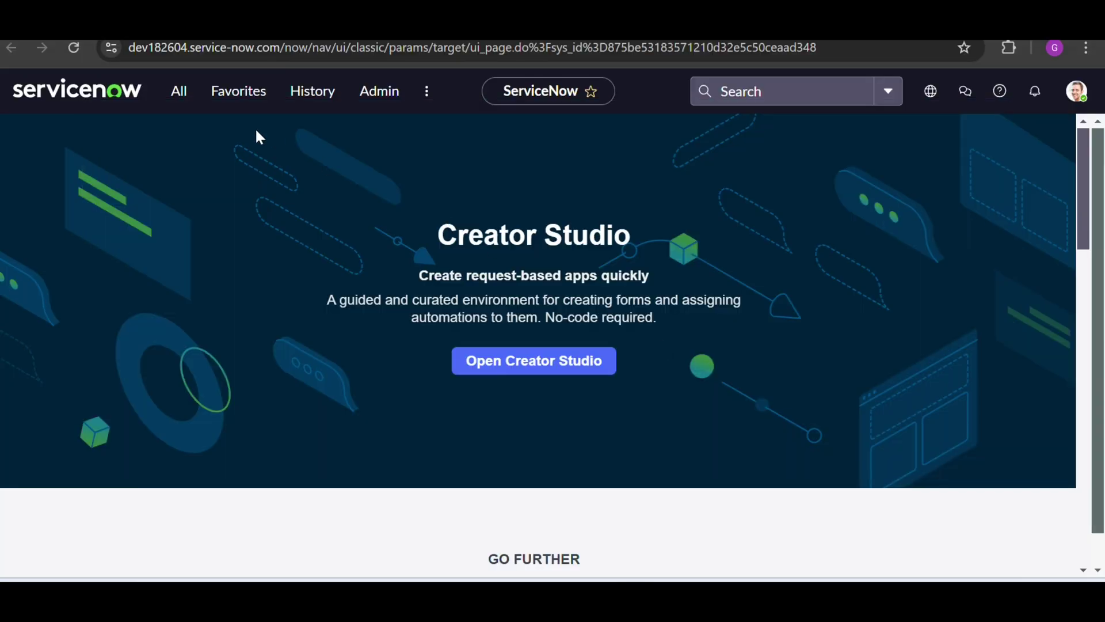
click(183, 98)
double_click(163, 136)
key(BackSpace)
text(flow)
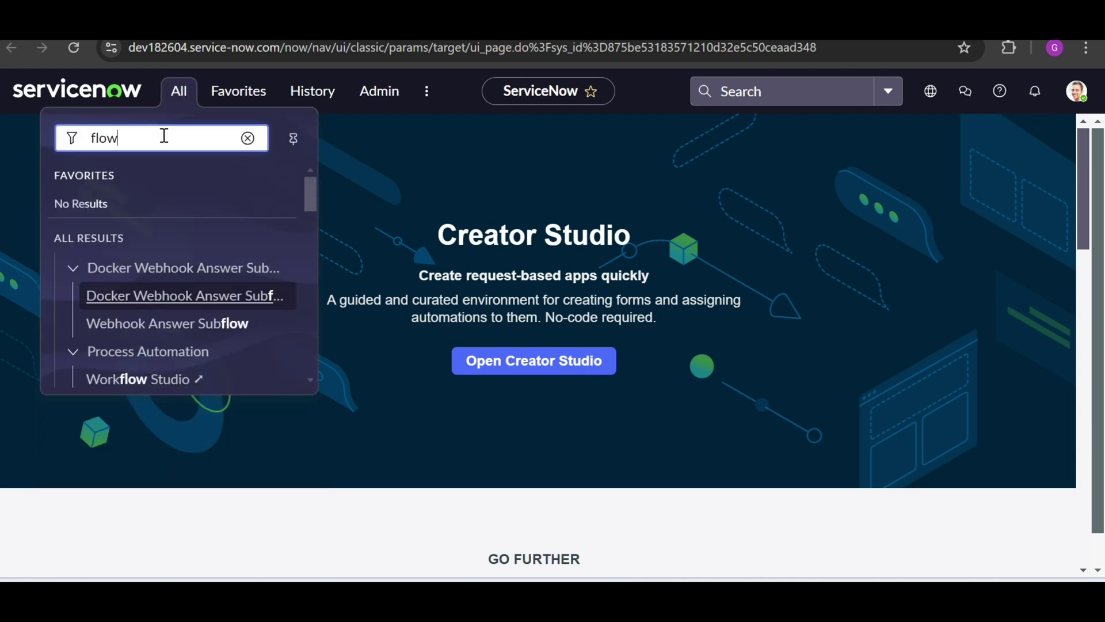
text( des)
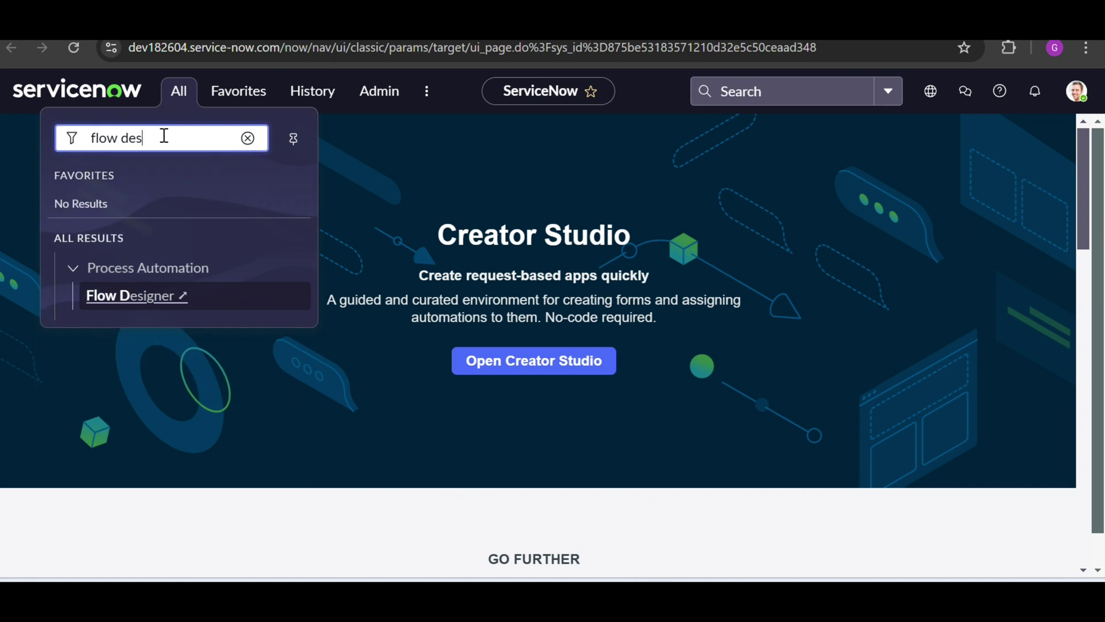
text(igner)
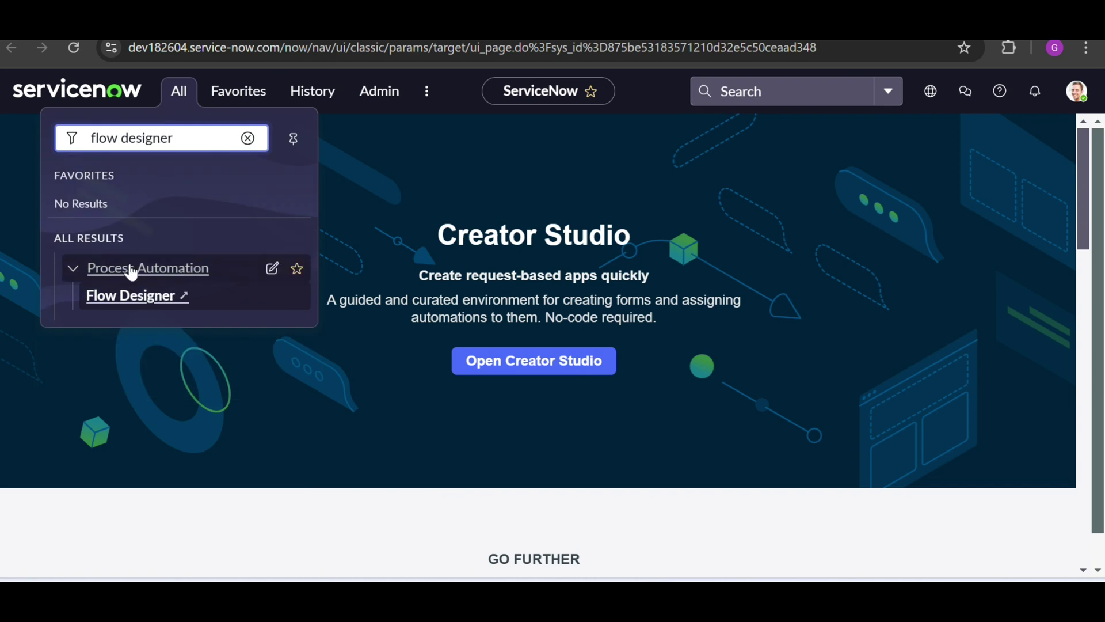
click(138, 305)
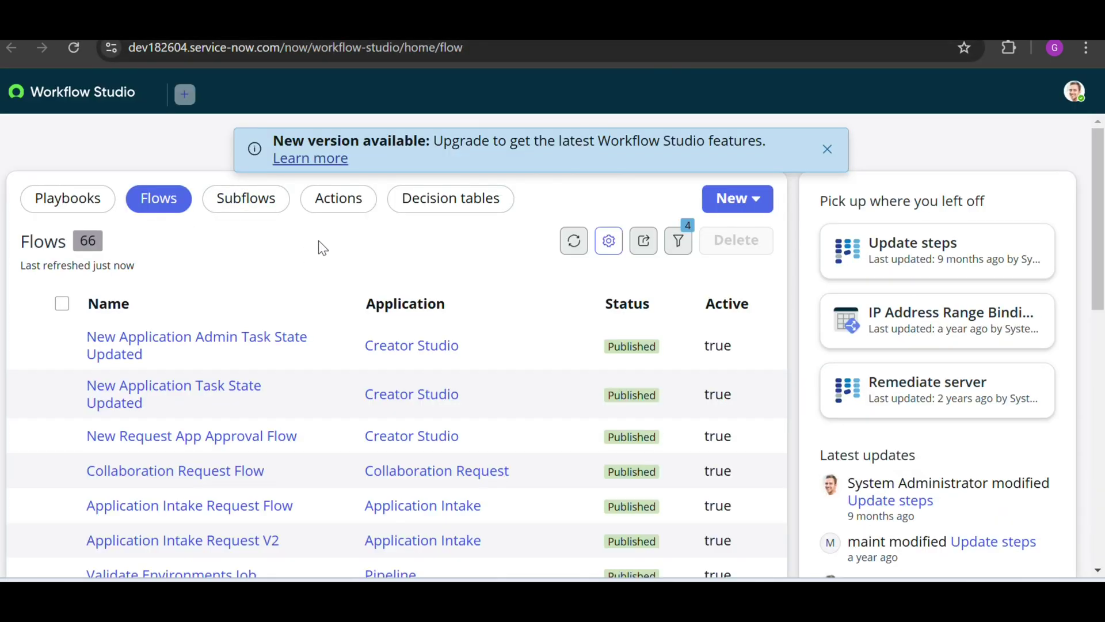
Step: Look at the list of existing actions, return to the flows list and start a new flow
click(333, 213)
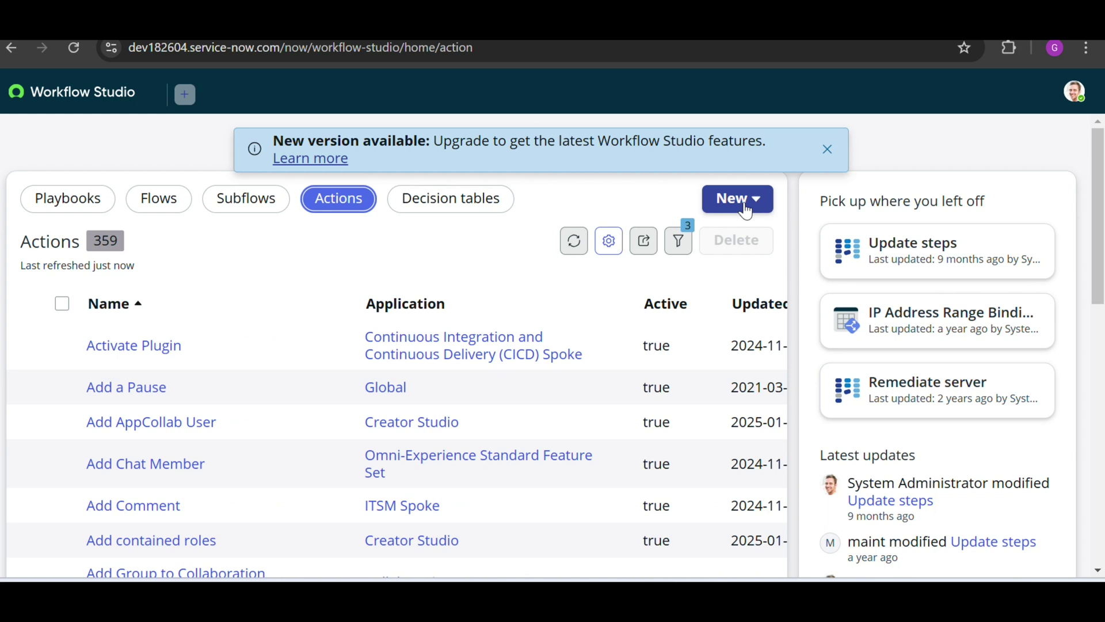
click(158, 206)
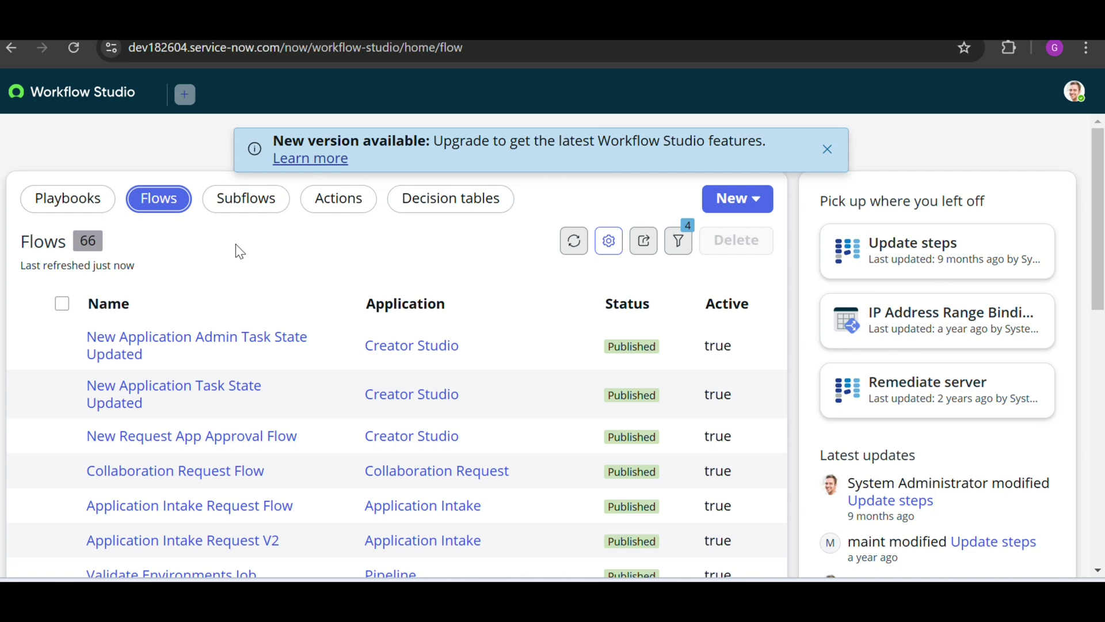
click(754, 211)
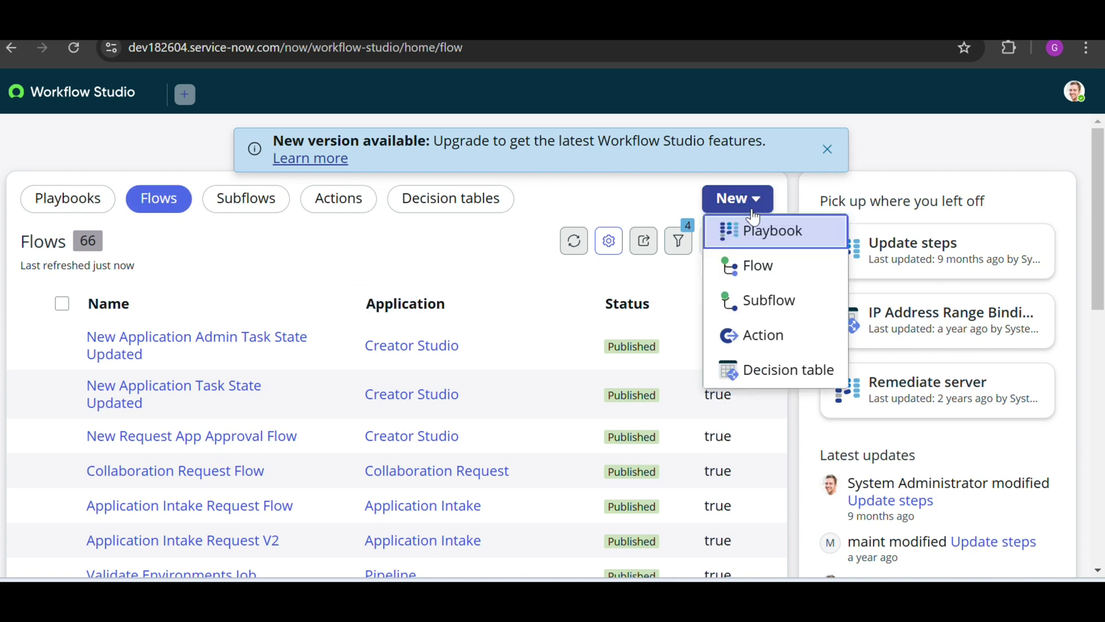
click(750, 269)
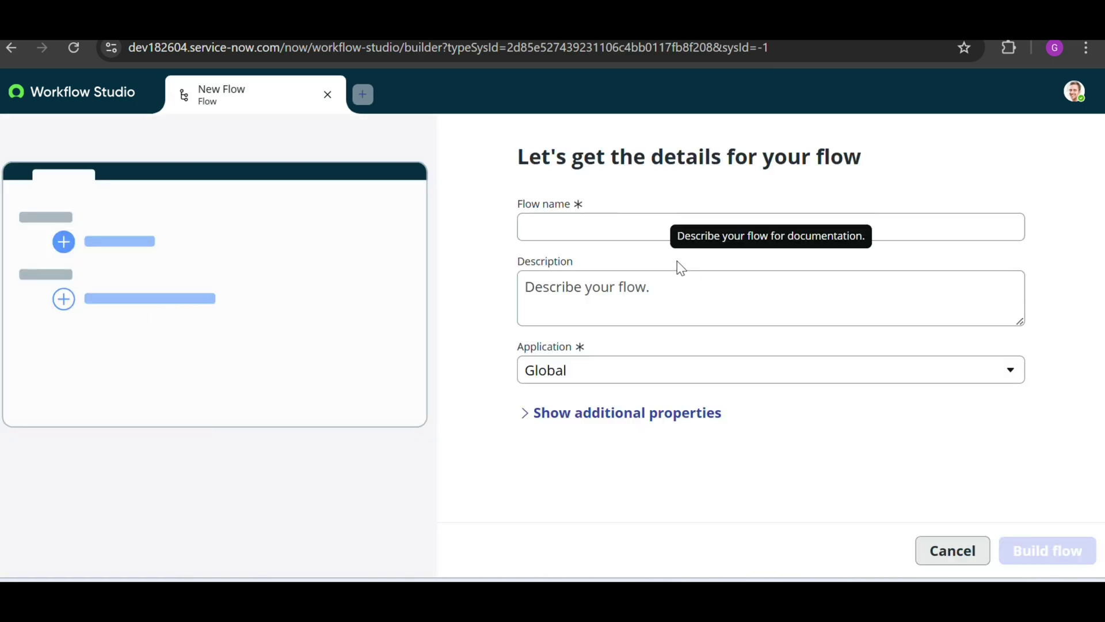
Step: Name the flow "Ask for approval demo", use the same text as its description, and build the flow
click(608, 229)
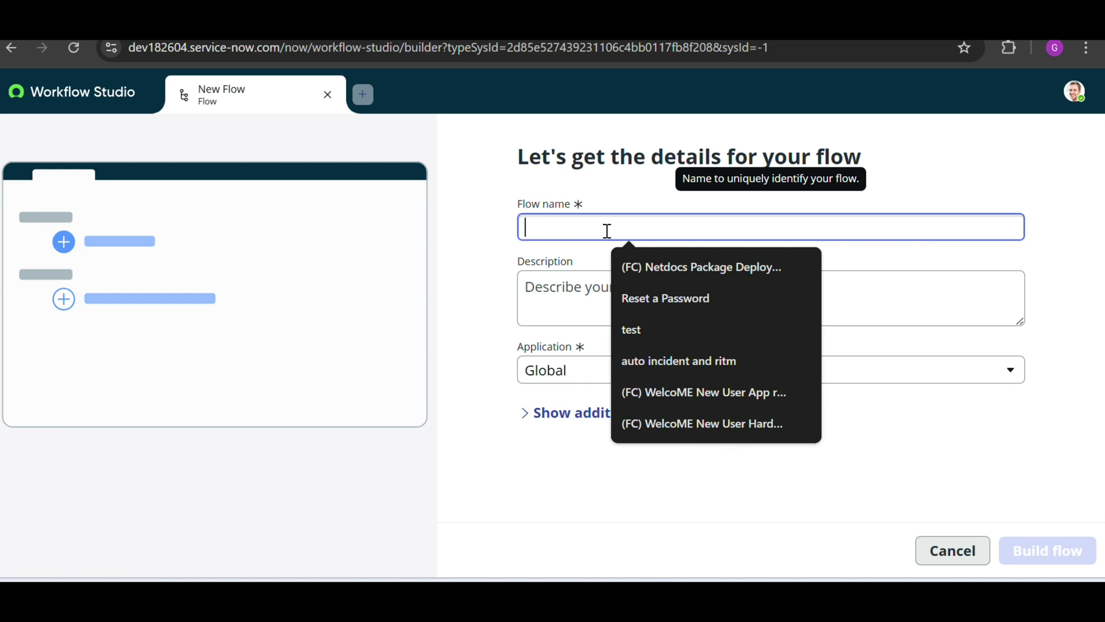
text(Ask f)
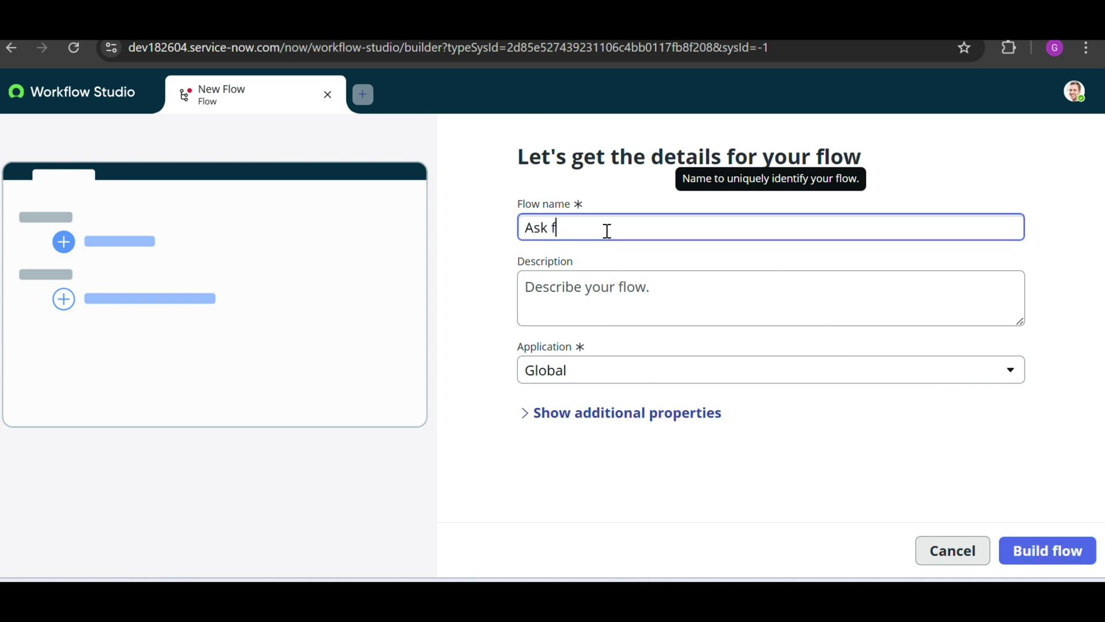
text(or approval demo)
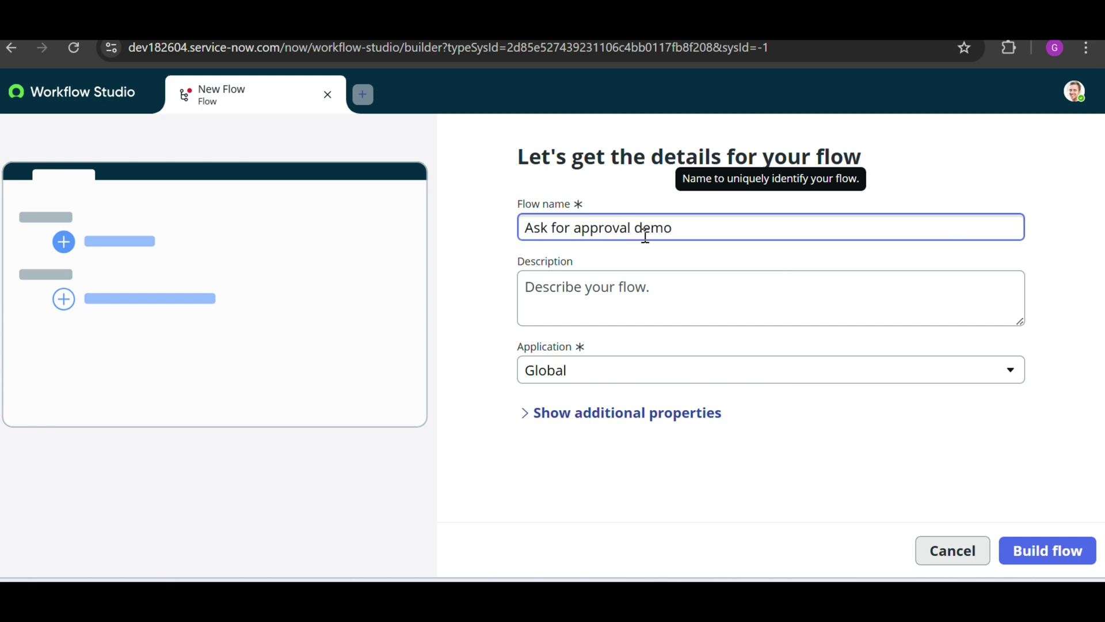
triple_click(633, 227)
key(ctrl+c)
click(616, 303)
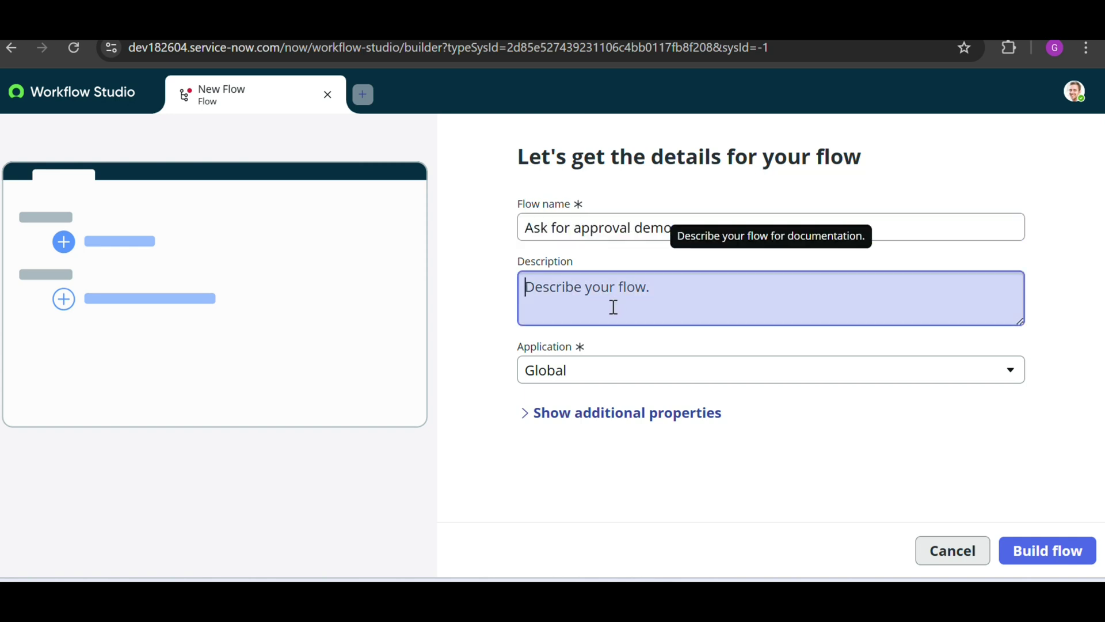
key(ctrl+v)
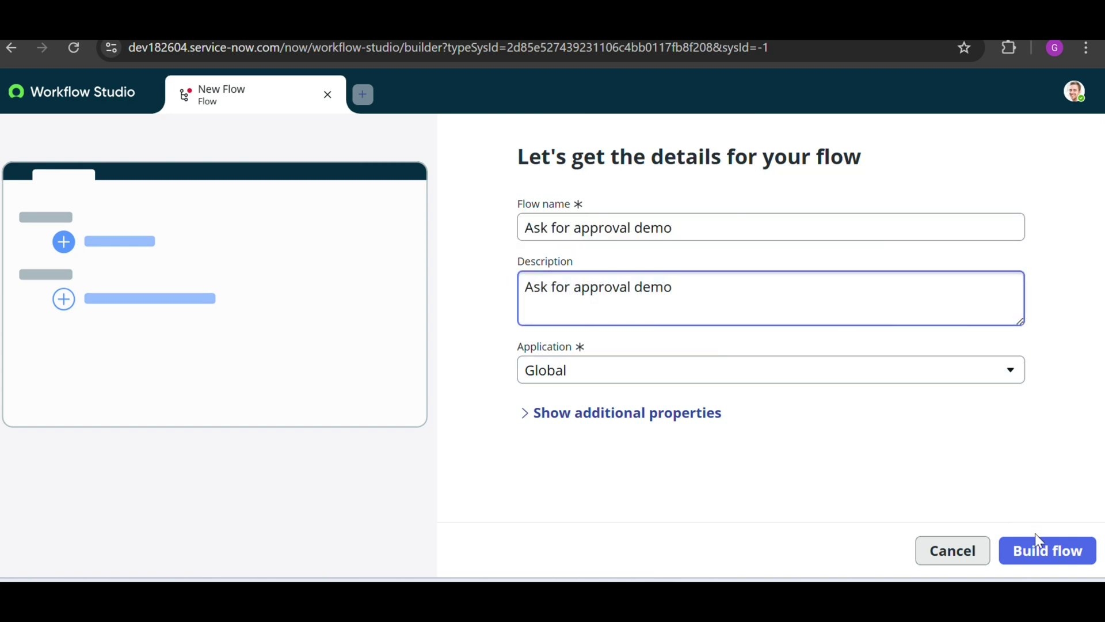
click(1037, 554)
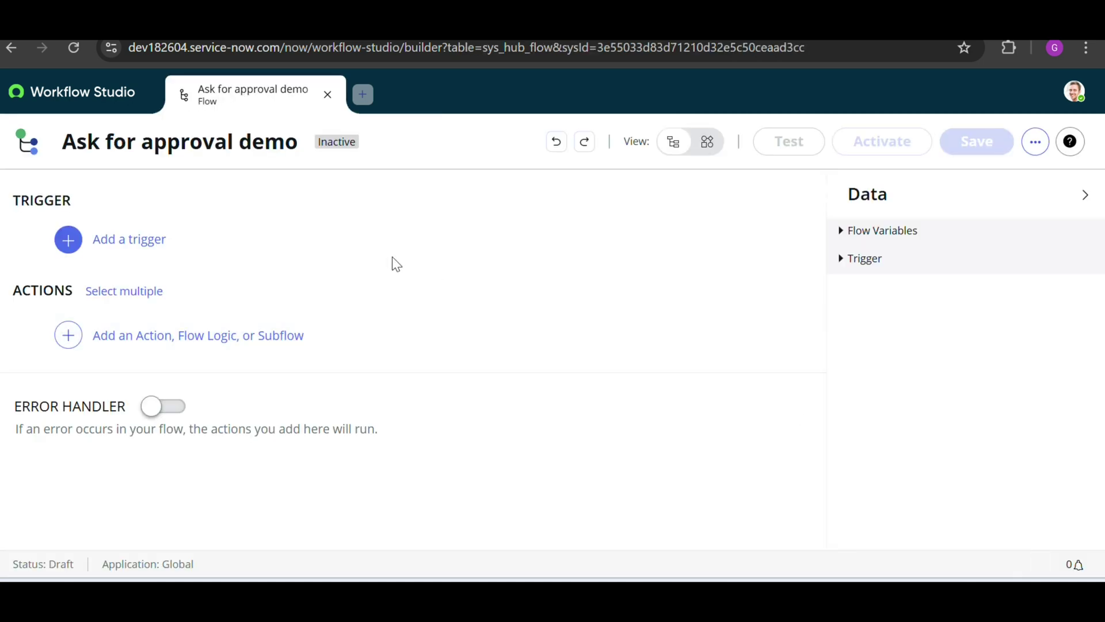
Step: Add a record Created trigger to the flow and set its table to Incident [incident]
drag(360, 148, 316, 165)
click(153, 242)
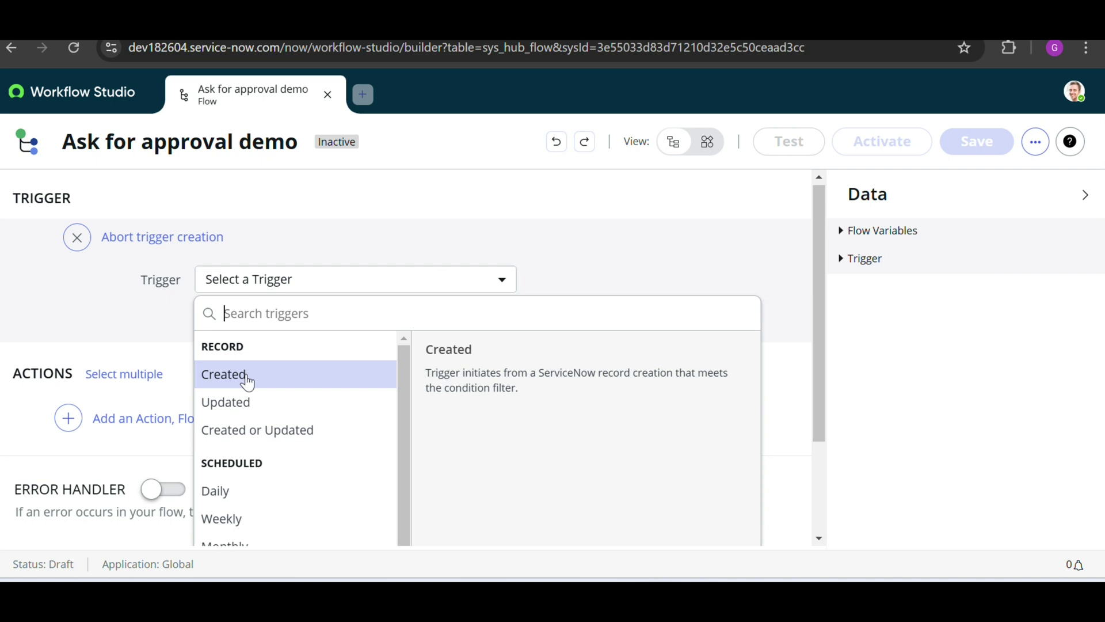
click(295, 377)
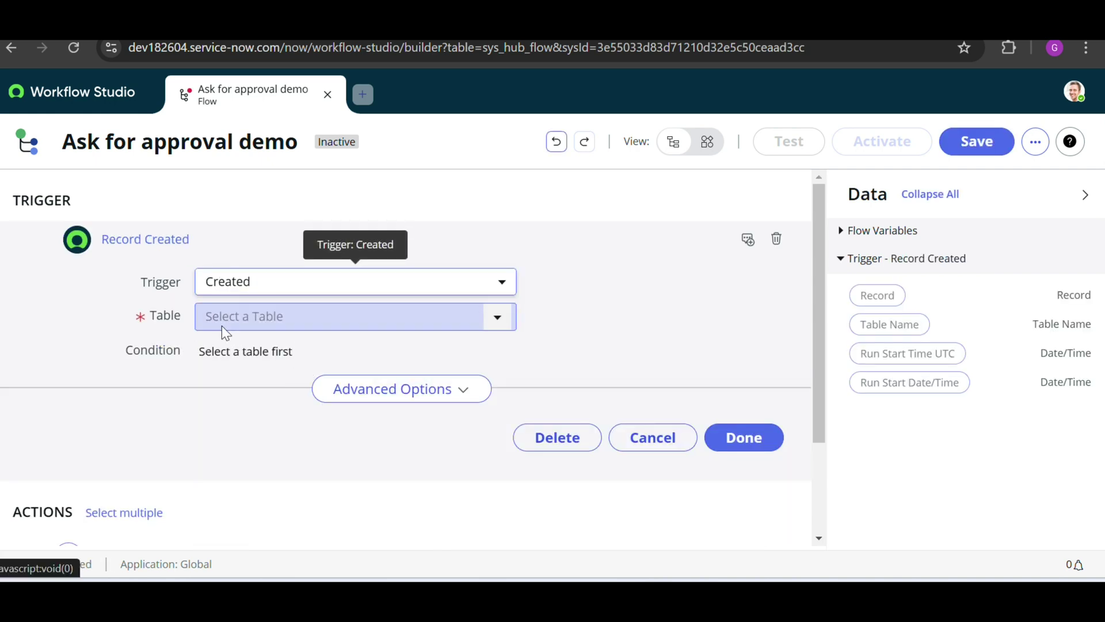
click(256, 328)
text(inciden)
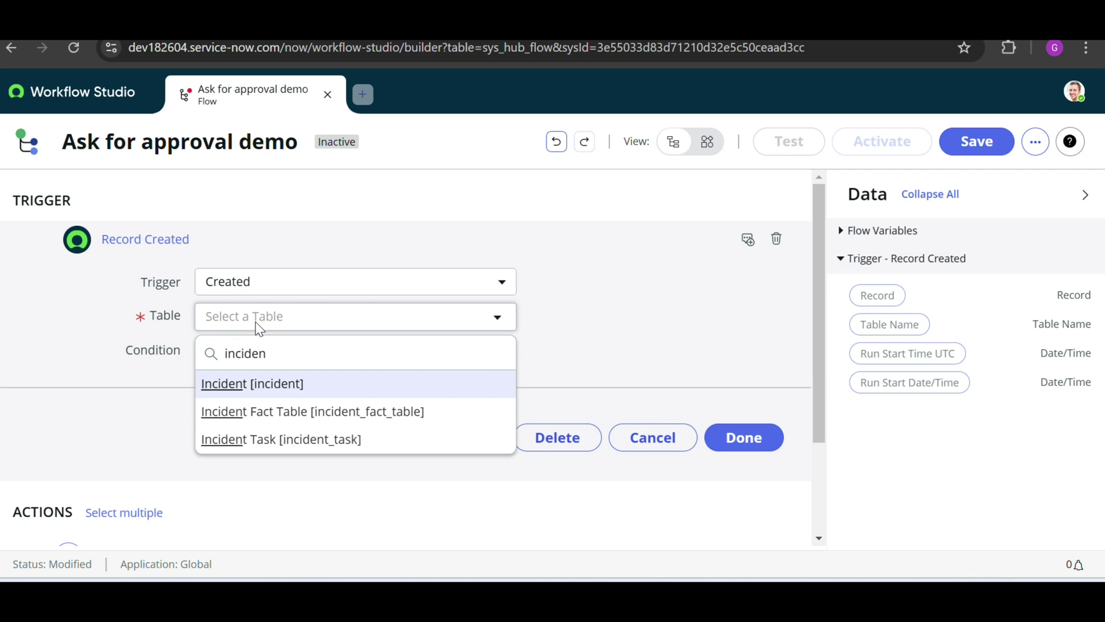
click(276, 384)
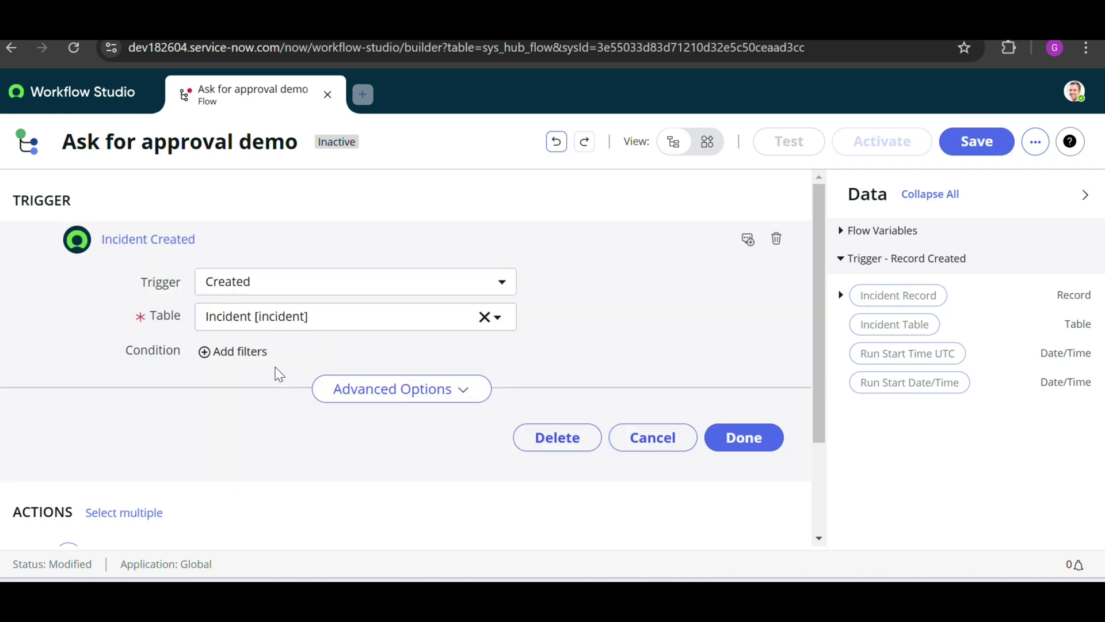
Step: Add a trigger condition requiring that Category is Software
click(254, 354)
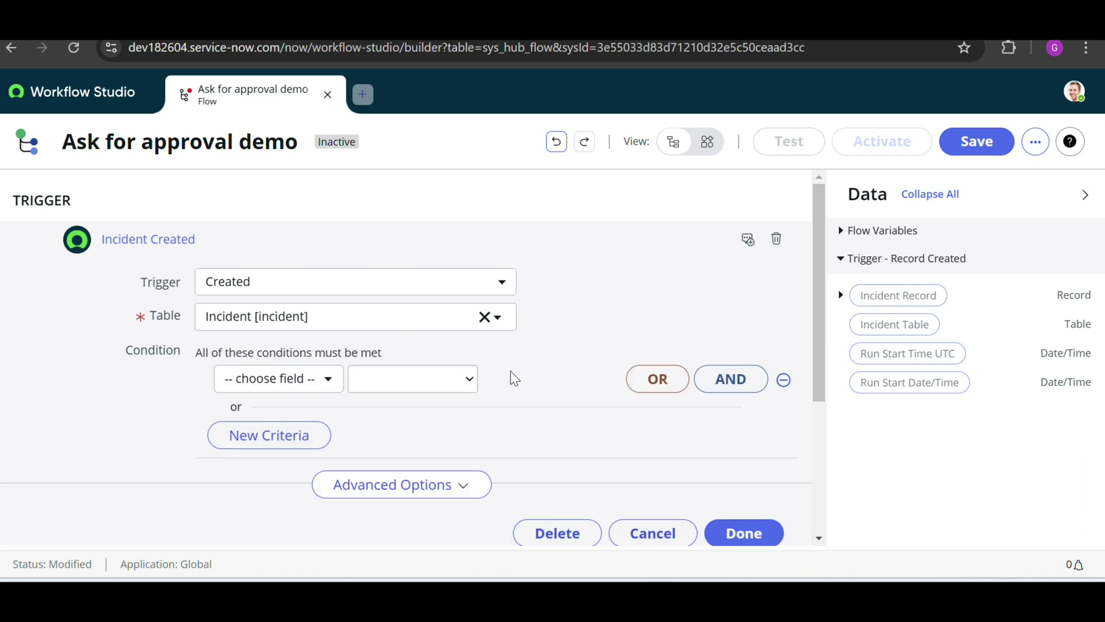
scroll(514, 379, down, 1)
click(322, 328)
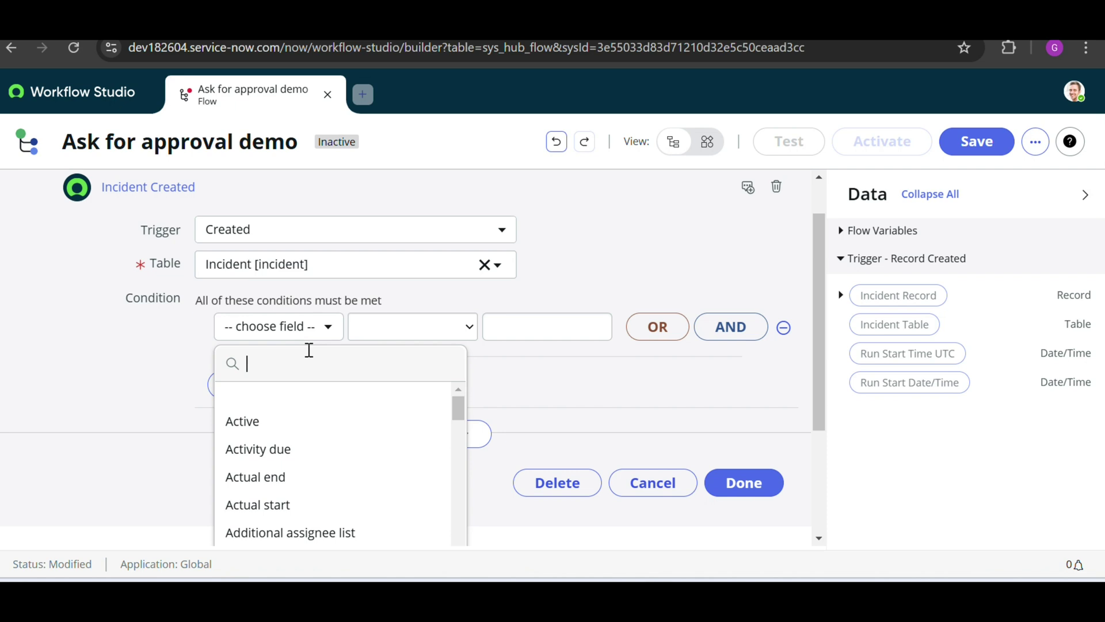
click(294, 361)
text(c)
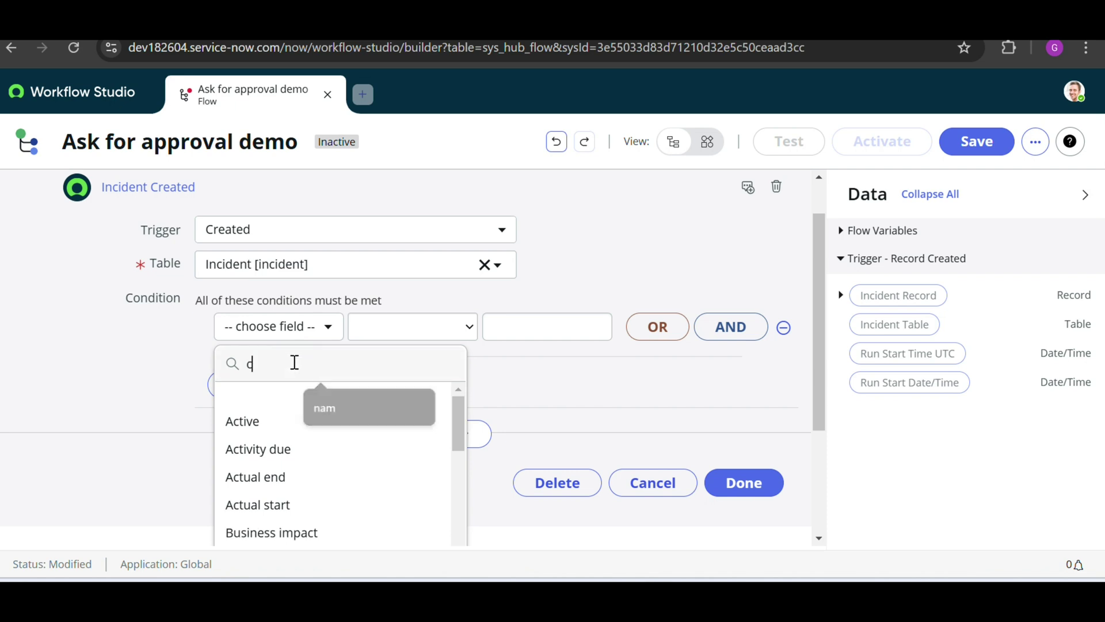
text(at)
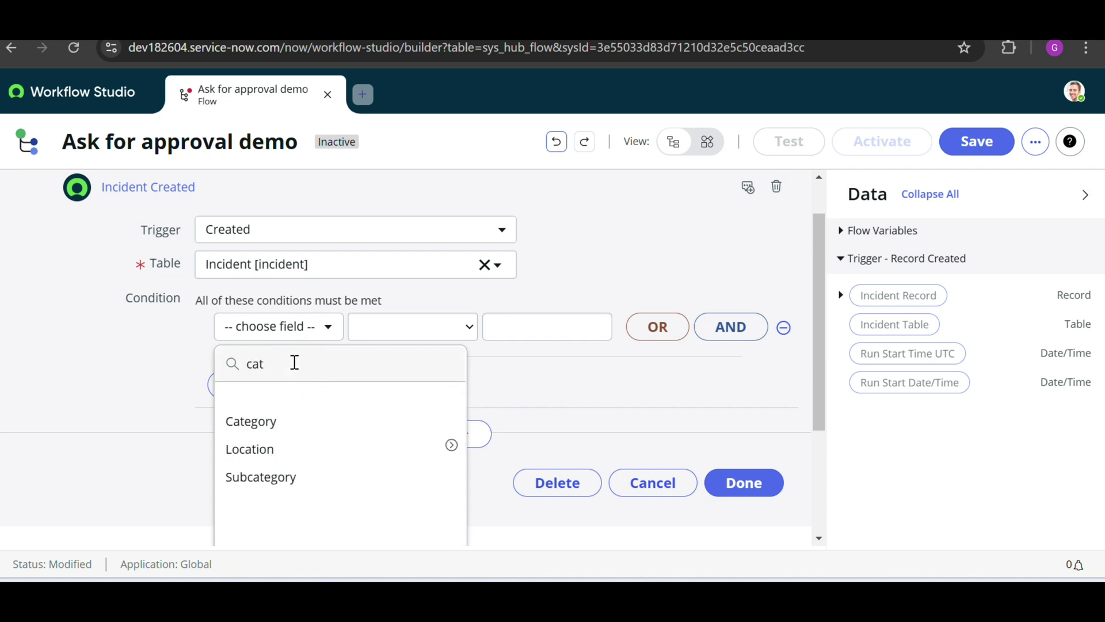
click(281, 418)
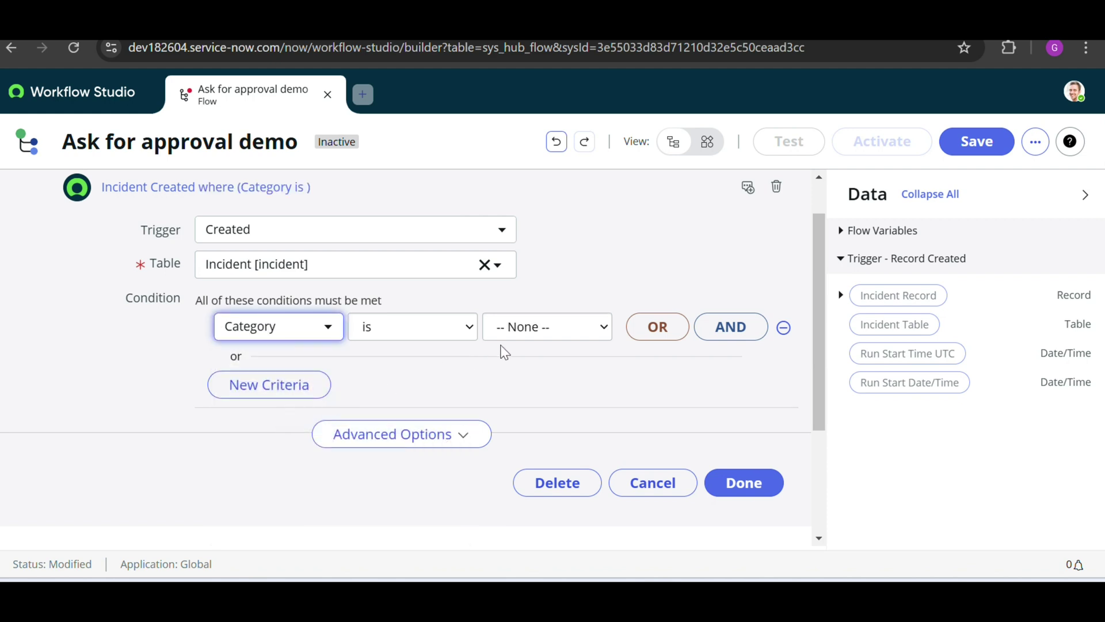
click(536, 330)
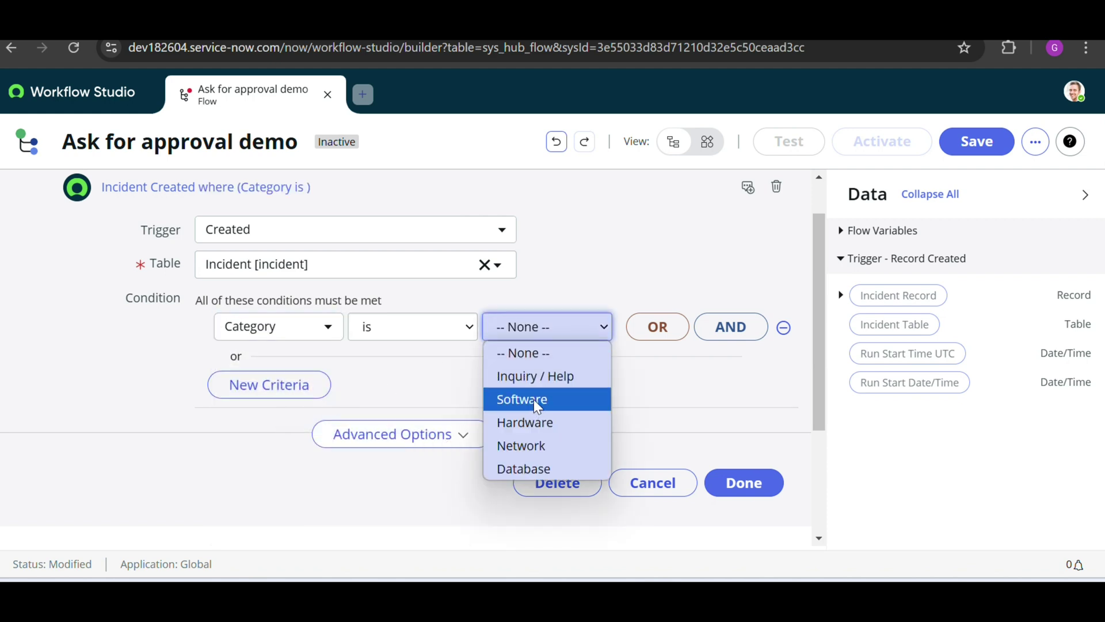
click(533, 400)
Step: Add an AND condition requiring that Subcategory is Monitor, and finish the trigger
click(727, 327)
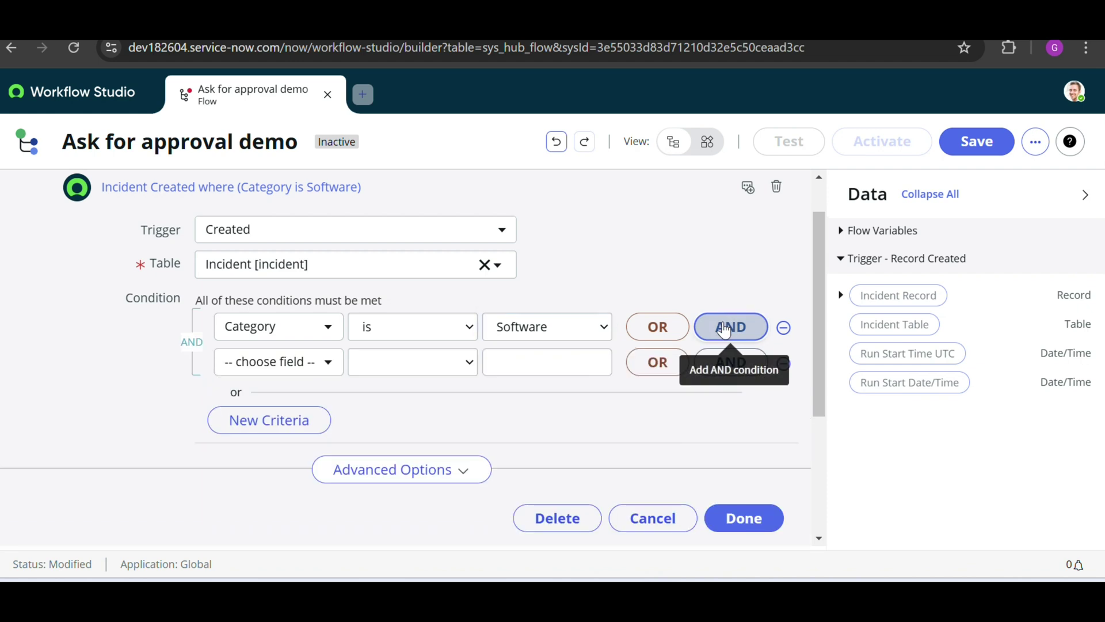
click(313, 365)
text(sub)
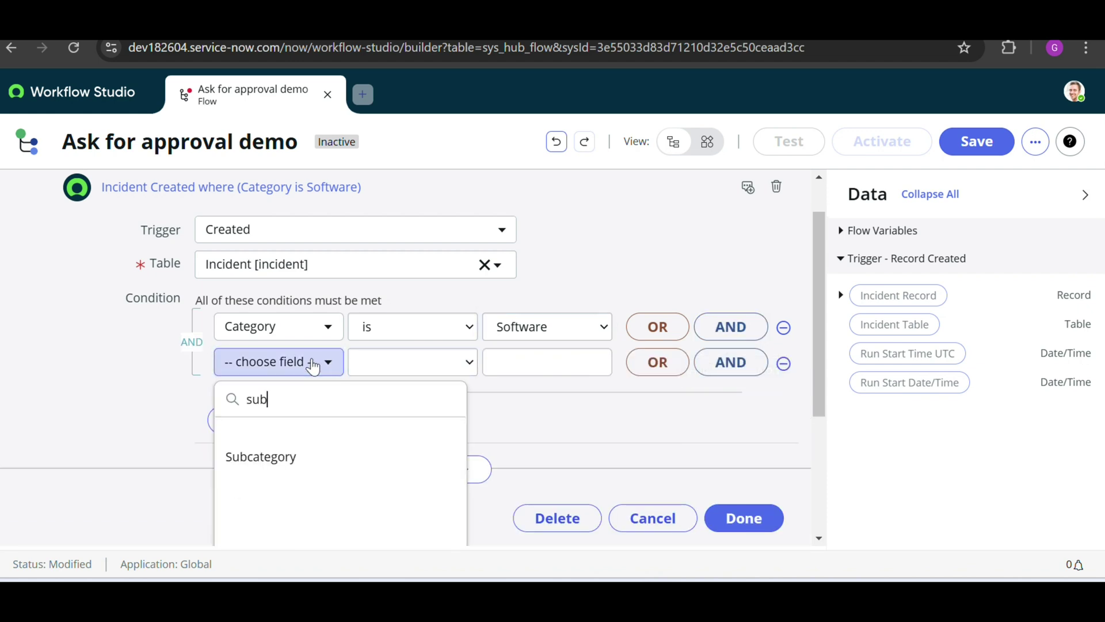
click(266, 456)
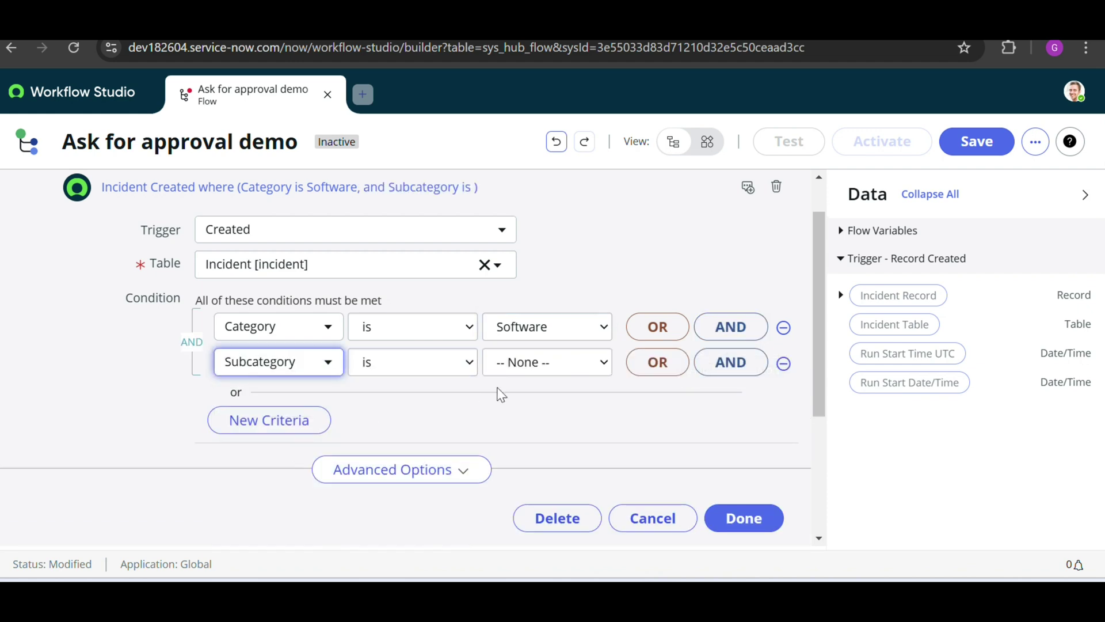
click(533, 369)
scroll(530, 300, down, 1)
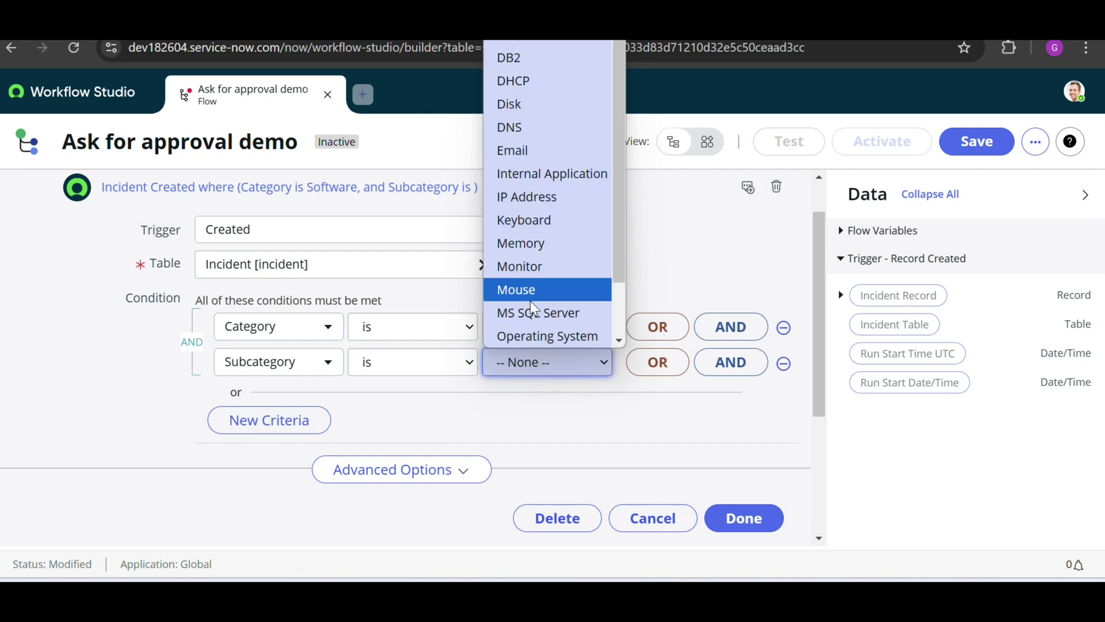
click(523, 266)
scroll(633, 443, down, 1)
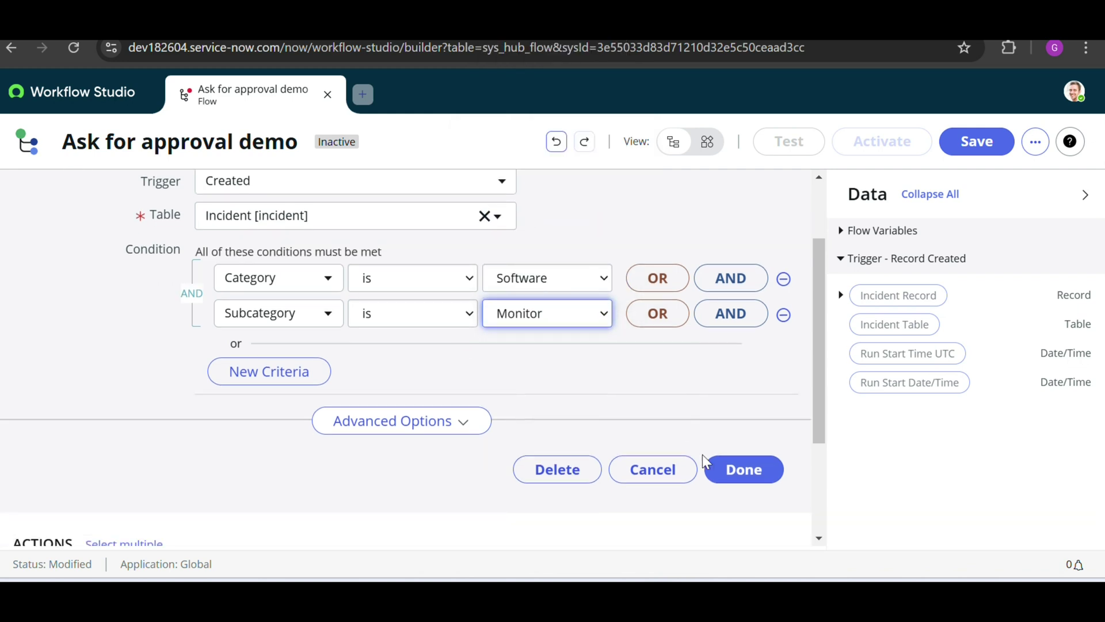
click(747, 470)
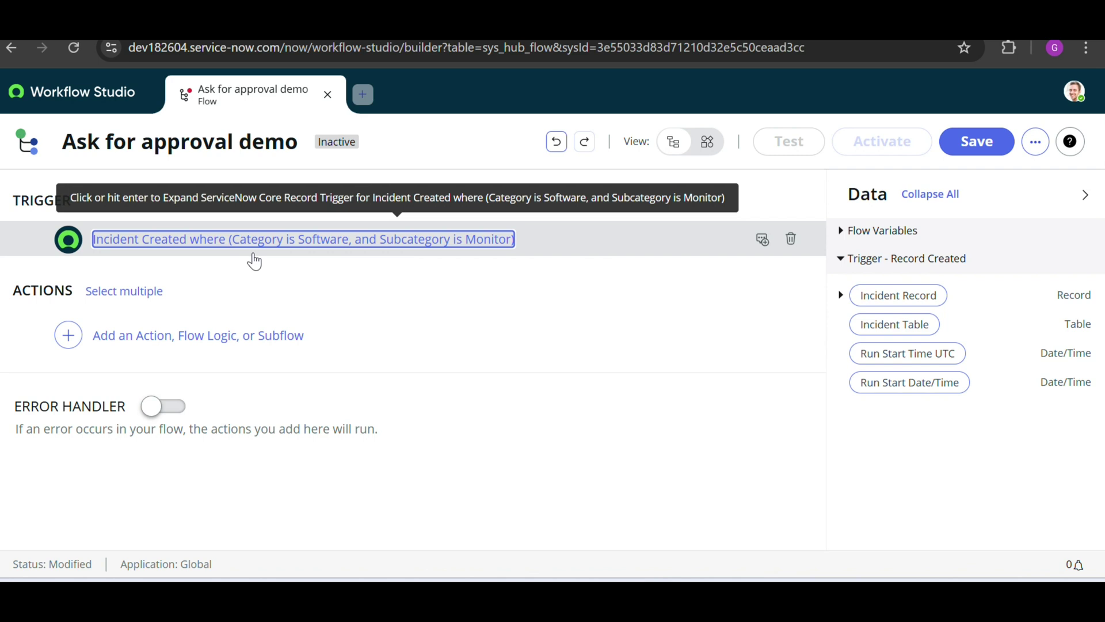
Step: Start adding an action to the flow and search the available actions for "ask"
click(126, 338)
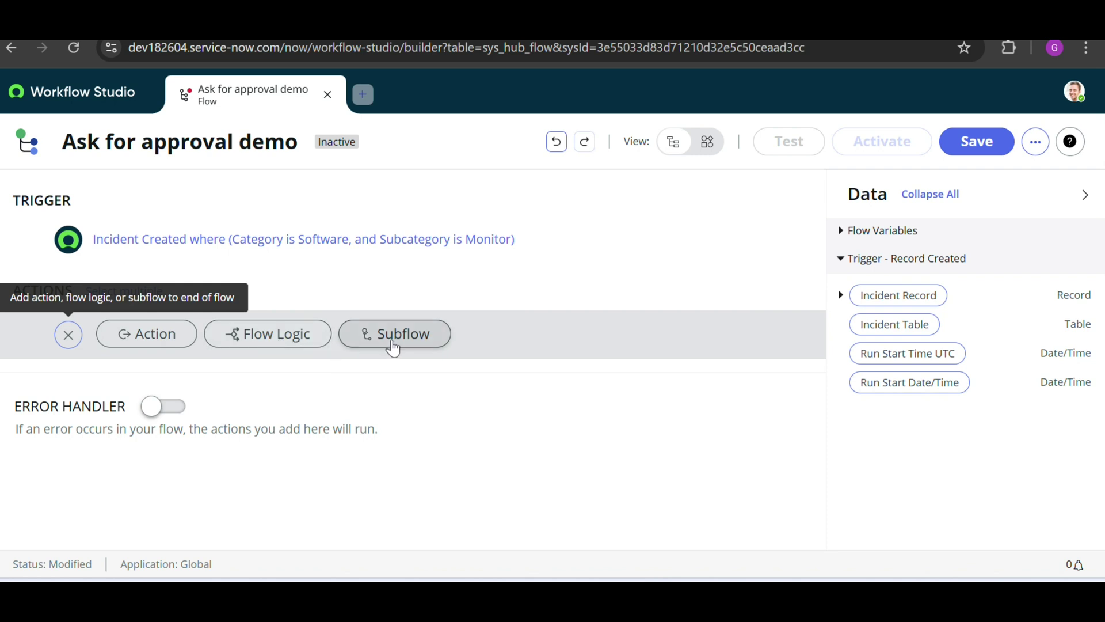
click(175, 338)
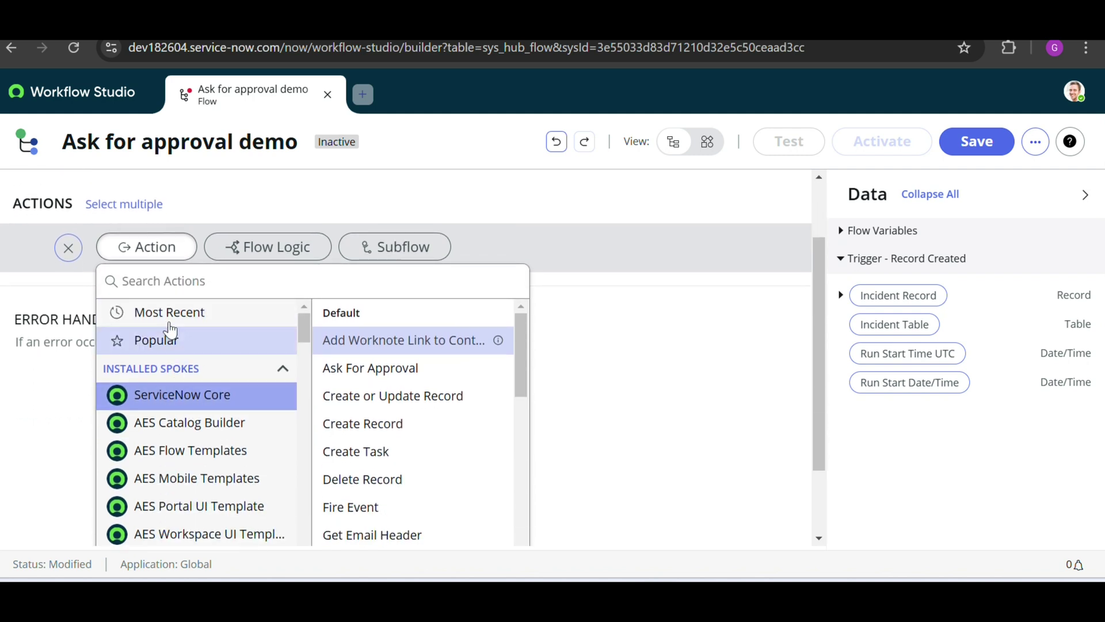
click(158, 280)
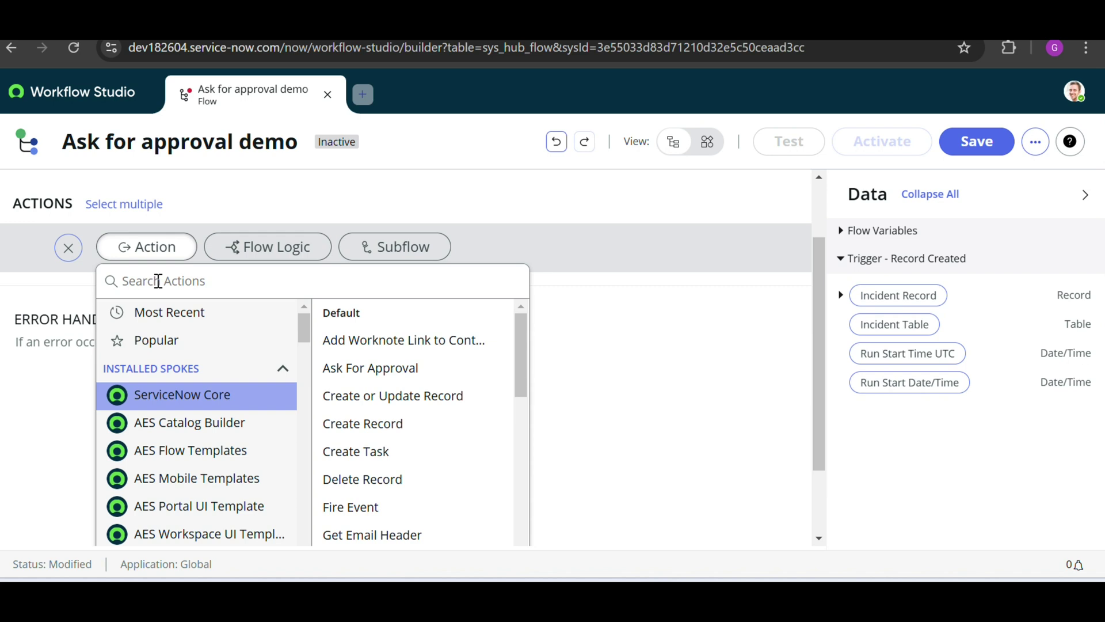
text(askfor)
key(BackSpace)
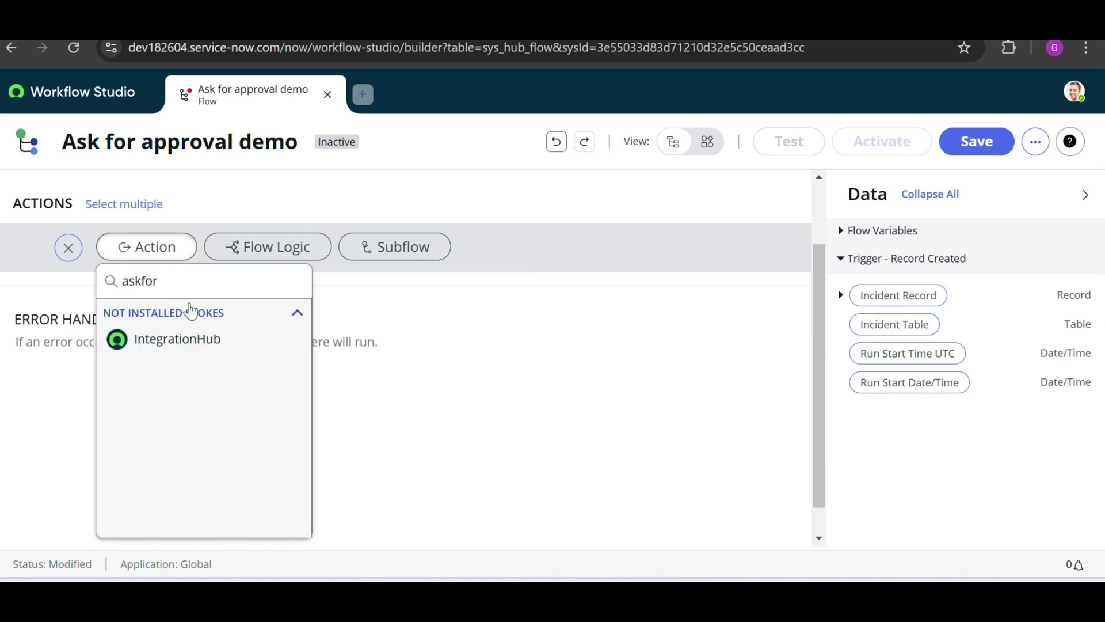
key(BackSpace)
key(BackSpace)
click(168, 380)
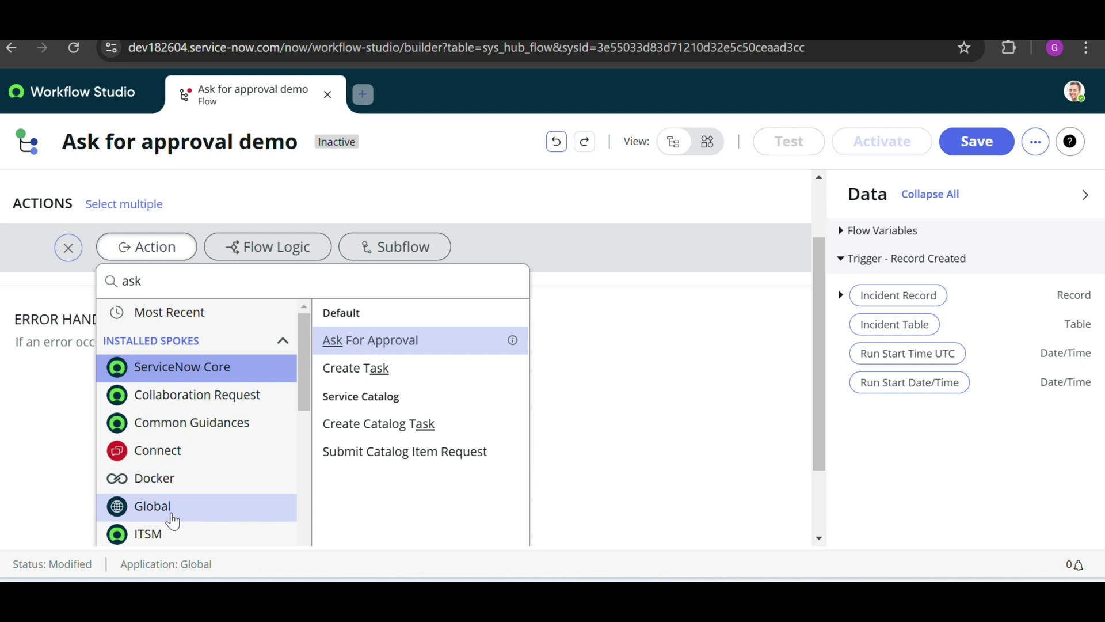
mouse_move(305, 399)
mouse_down()
mouse_move(305, 446)
mouse_move(305, 388)
mouse_up()
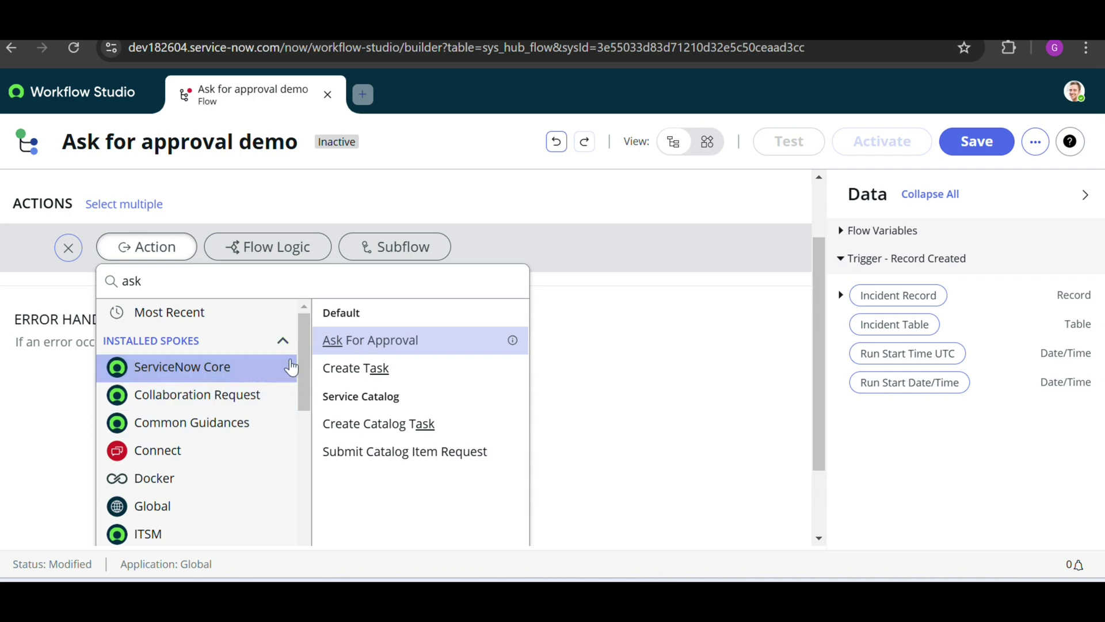
drag(308, 350, 312, 432)
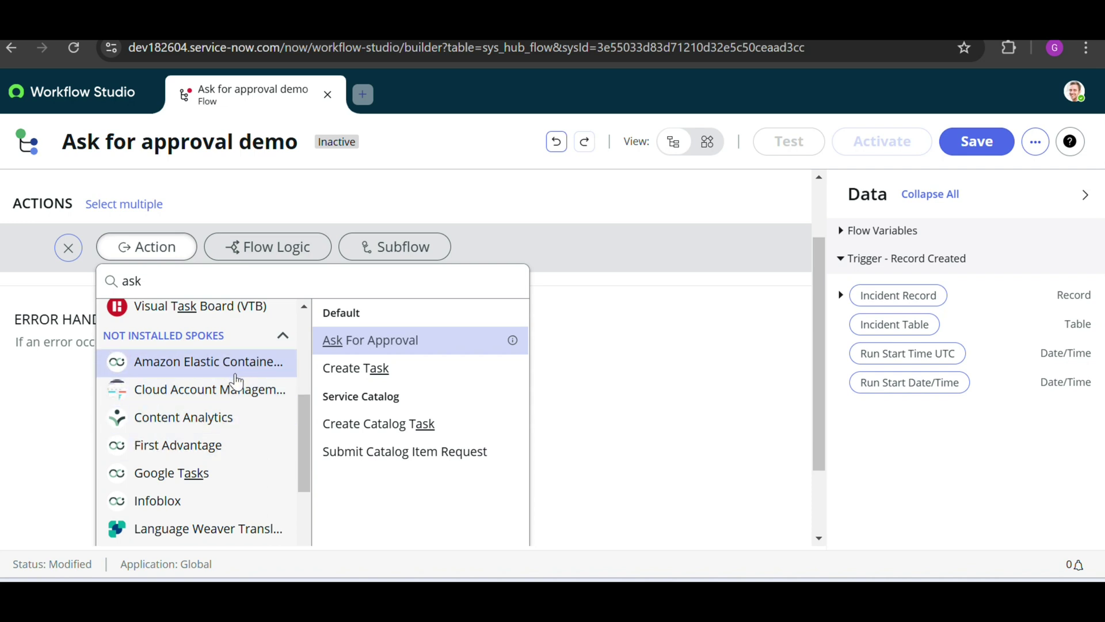
drag(300, 410, 302, 341)
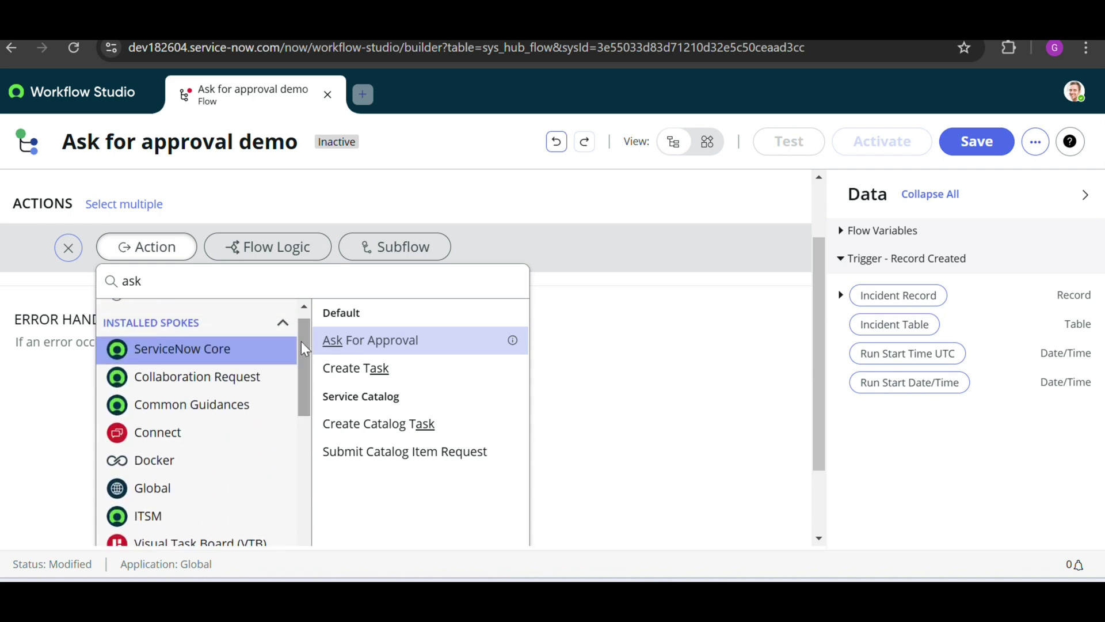
Step: Clear the action search and list the actions of the ServiceNow Core spoke
double_click(149, 274)
key(BackSpace)
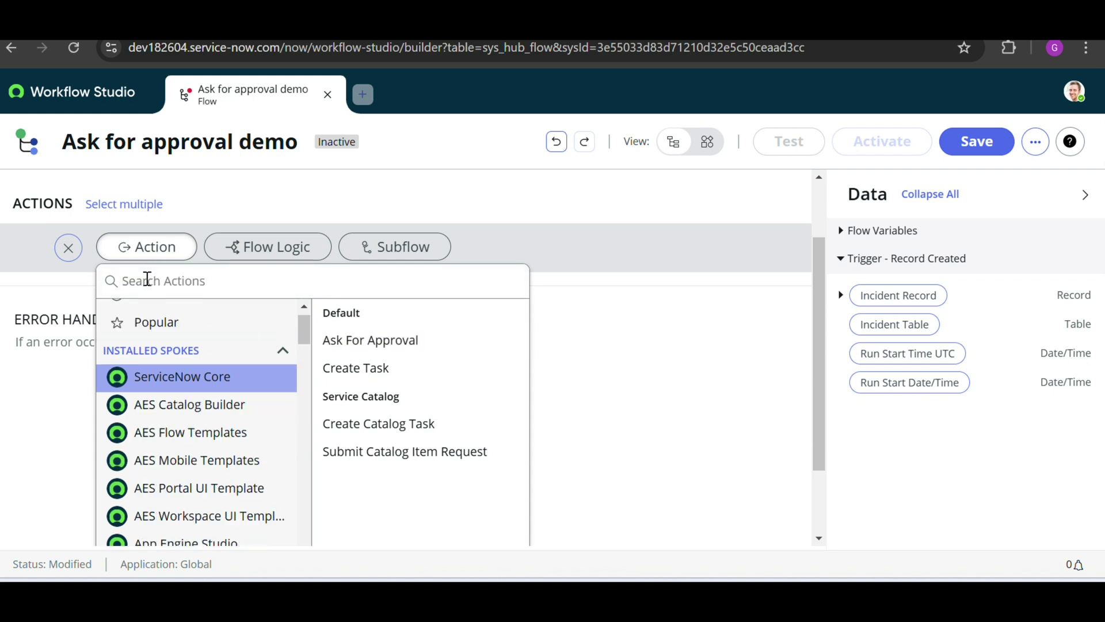
click(182, 383)
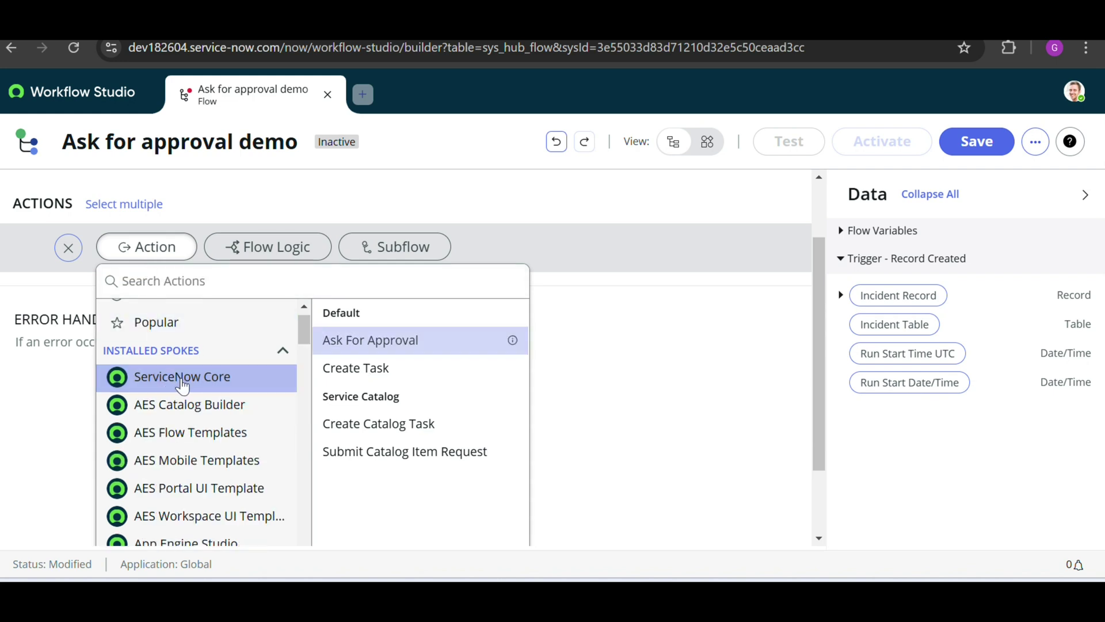
click(178, 403)
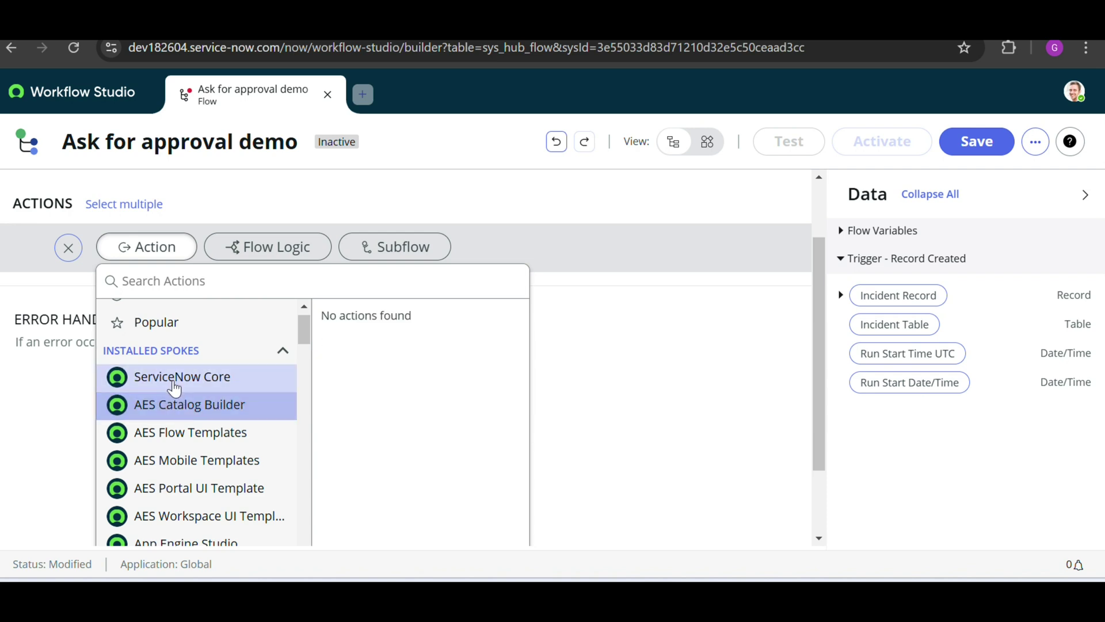
click(176, 384)
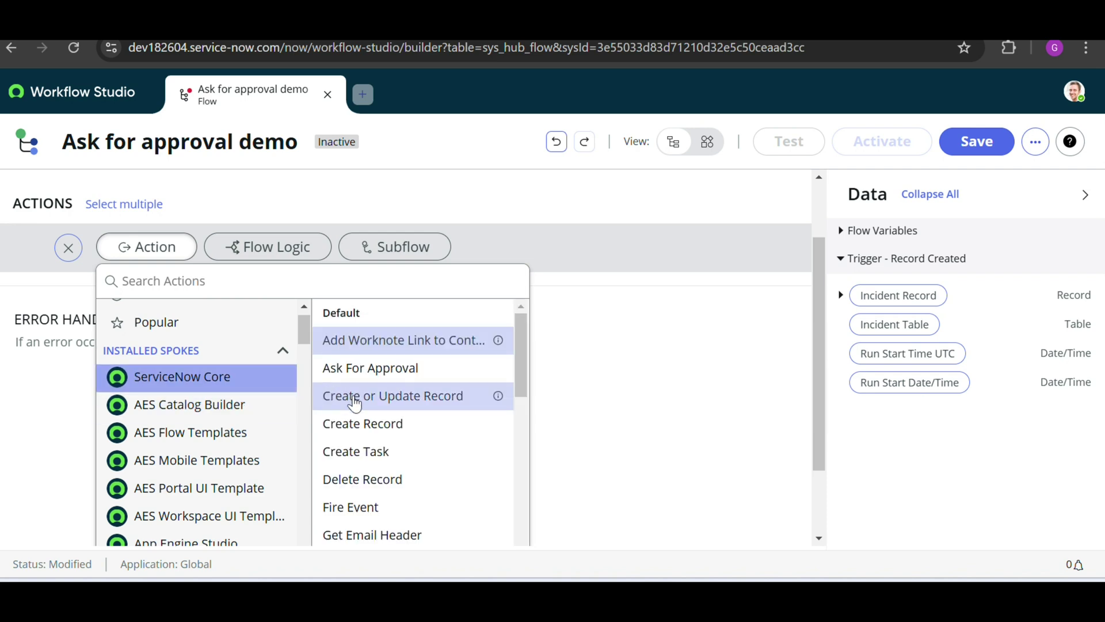
Step: Examine the description of the Create or Update Record action
scroll(377, 388, down, 1)
scroll(377, 385, up, 1)
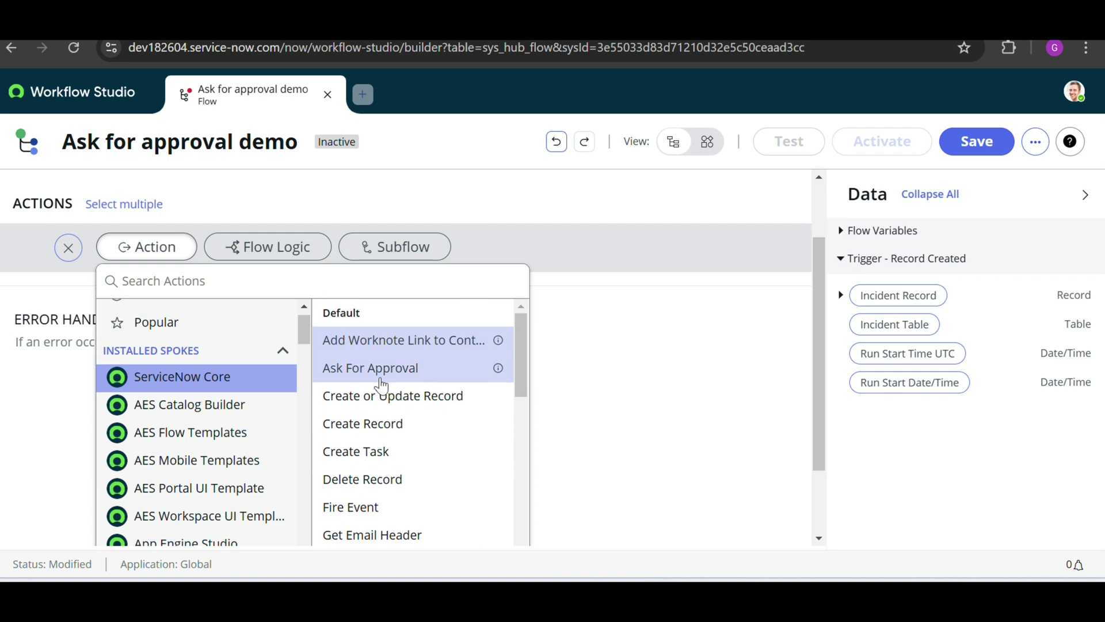
scroll(364, 383, down, 1)
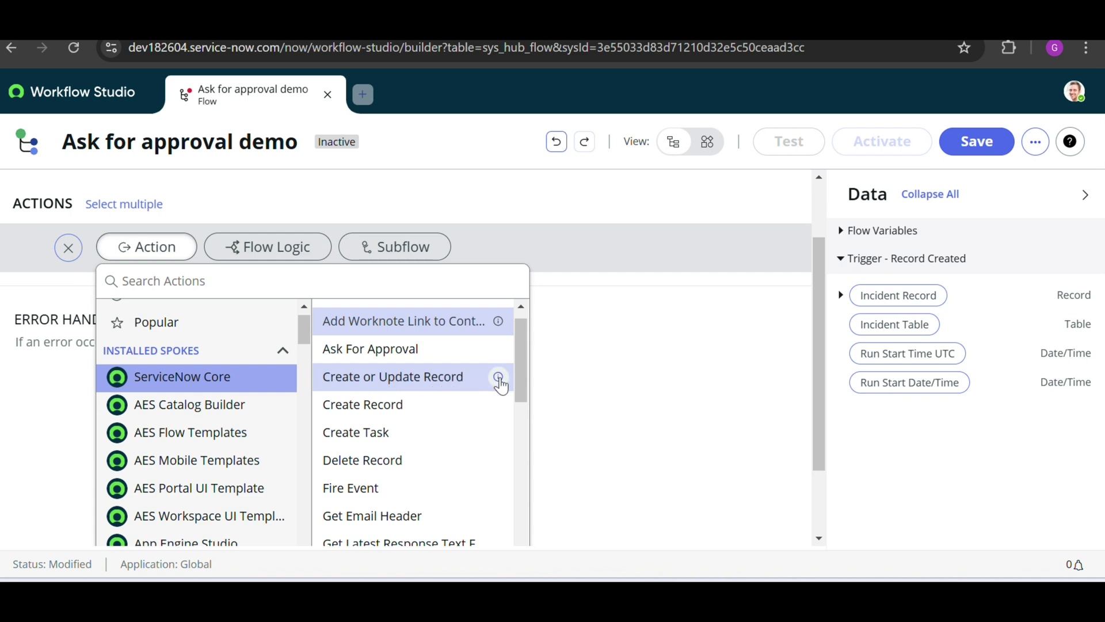
mouse_move(505, 386)
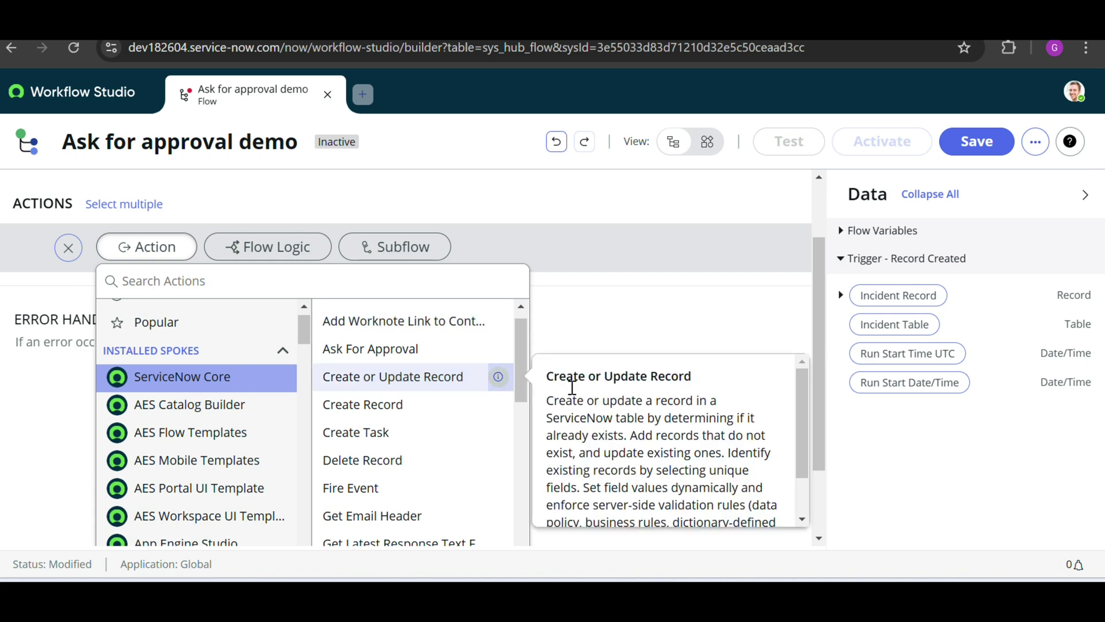
scroll(578, 410, down, 1)
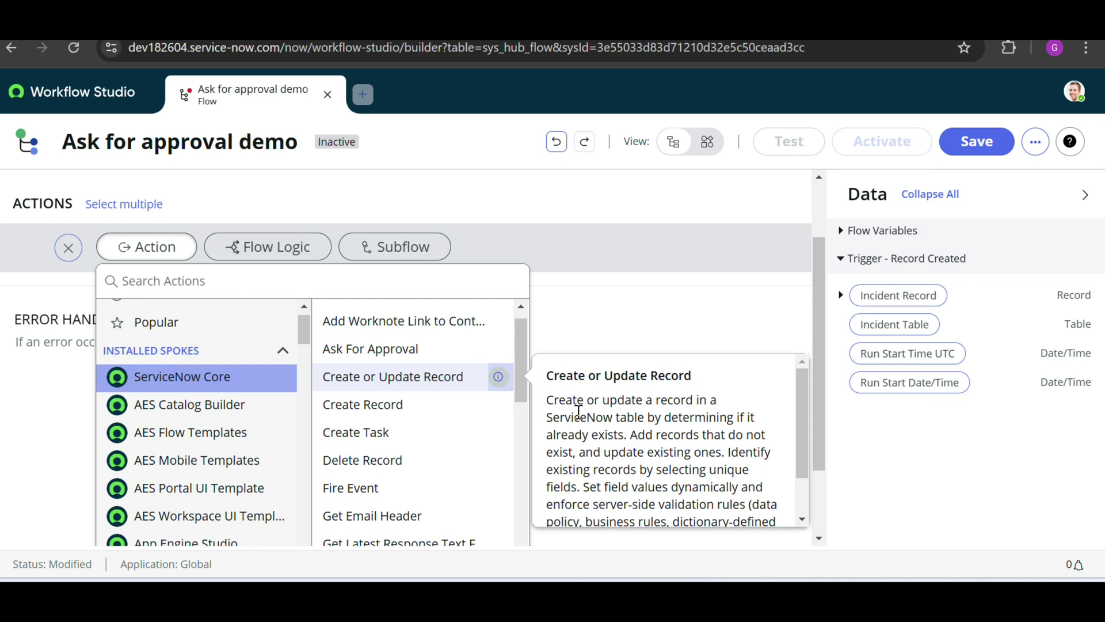
scroll(578, 412, down, 1)
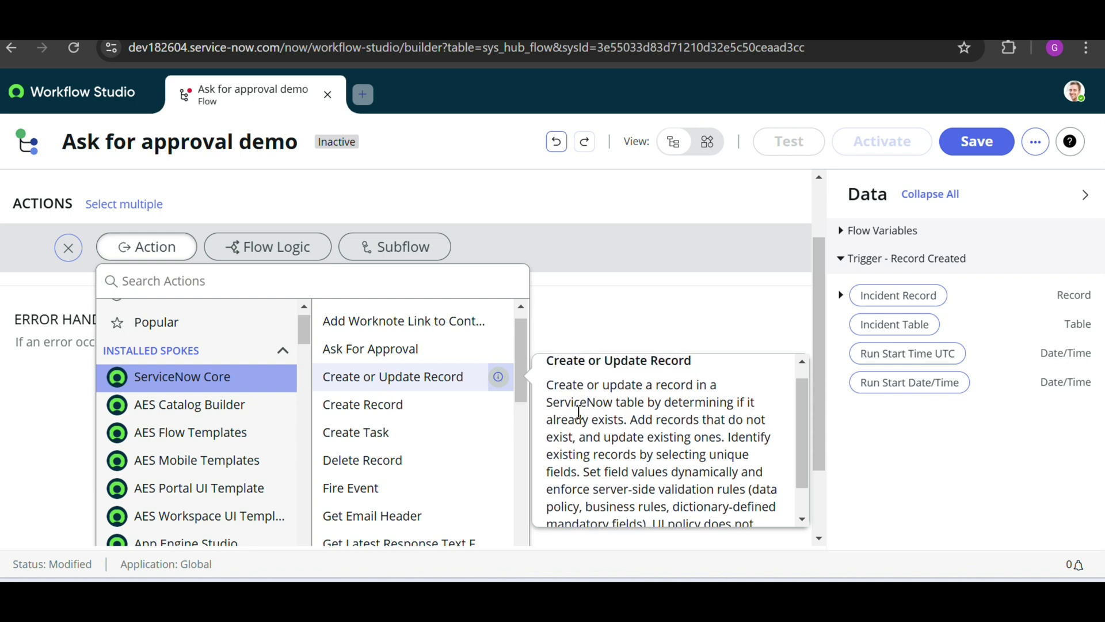
scroll(578, 411, down, 4)
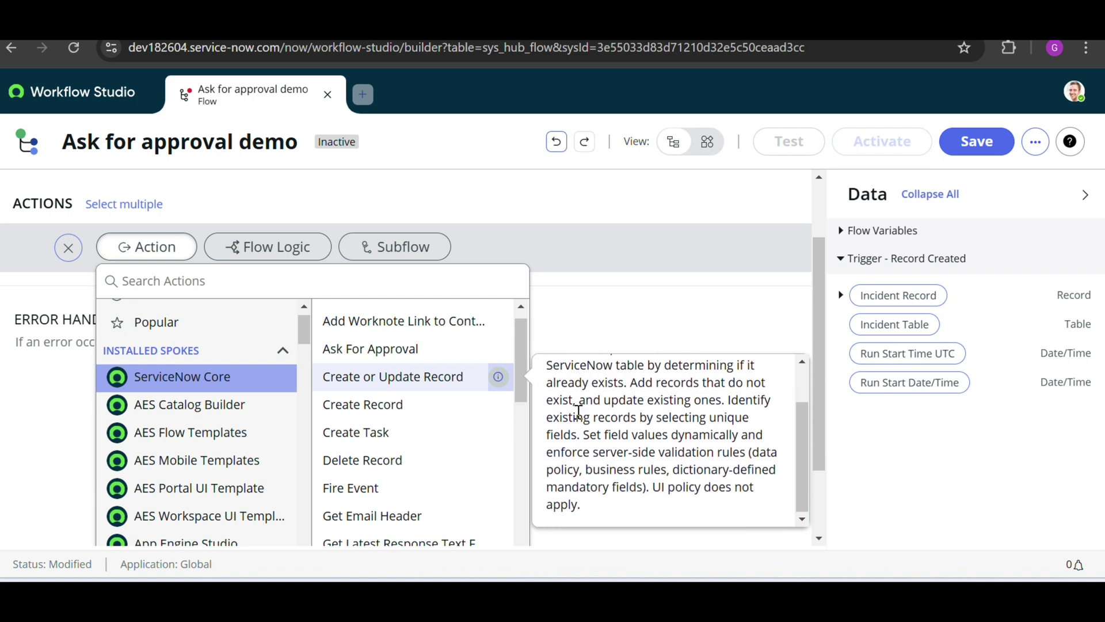
scroll(578, 411, up, 5)
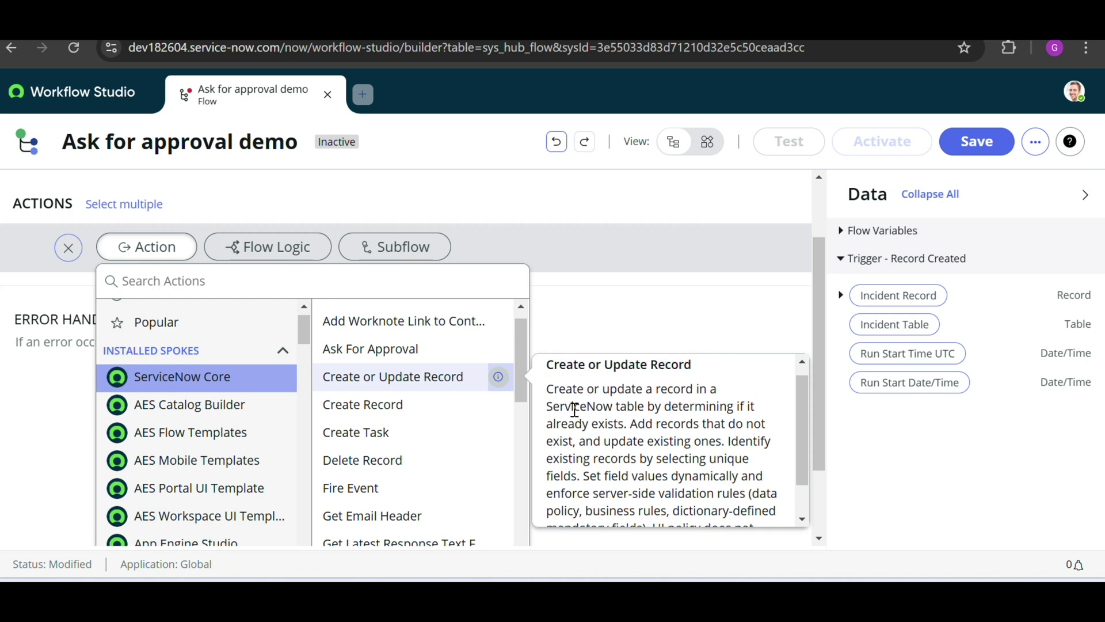
click(499, 379)
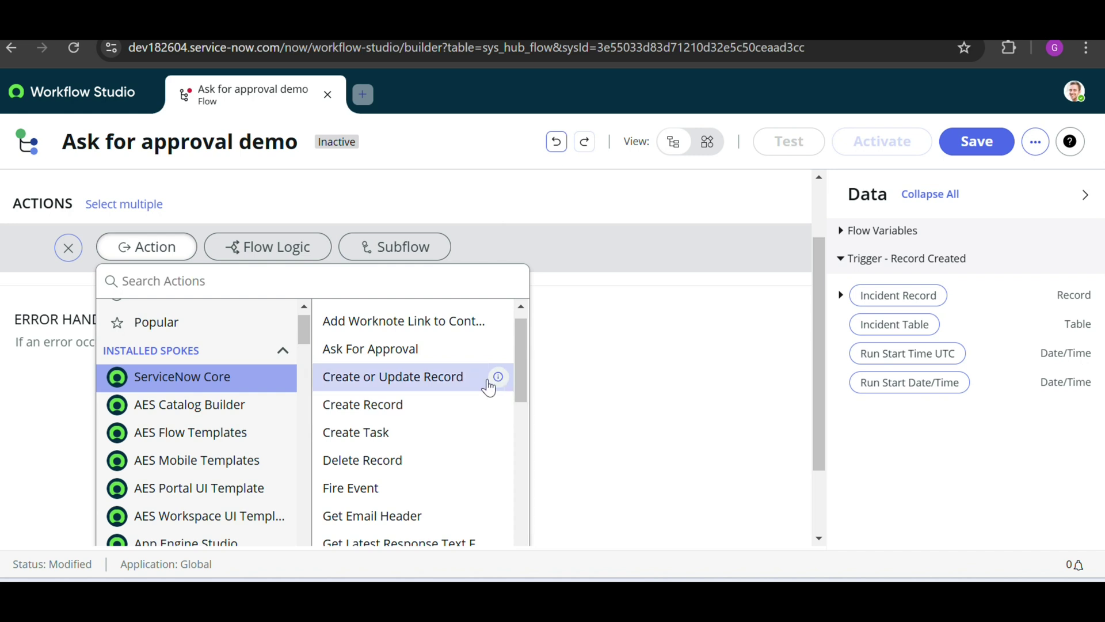
Step: Look through the ServiceNow Core actions and add Ask For Approval to the flow
scroll(415, 420, down, 1)
scroll(415, 422, down, 2)
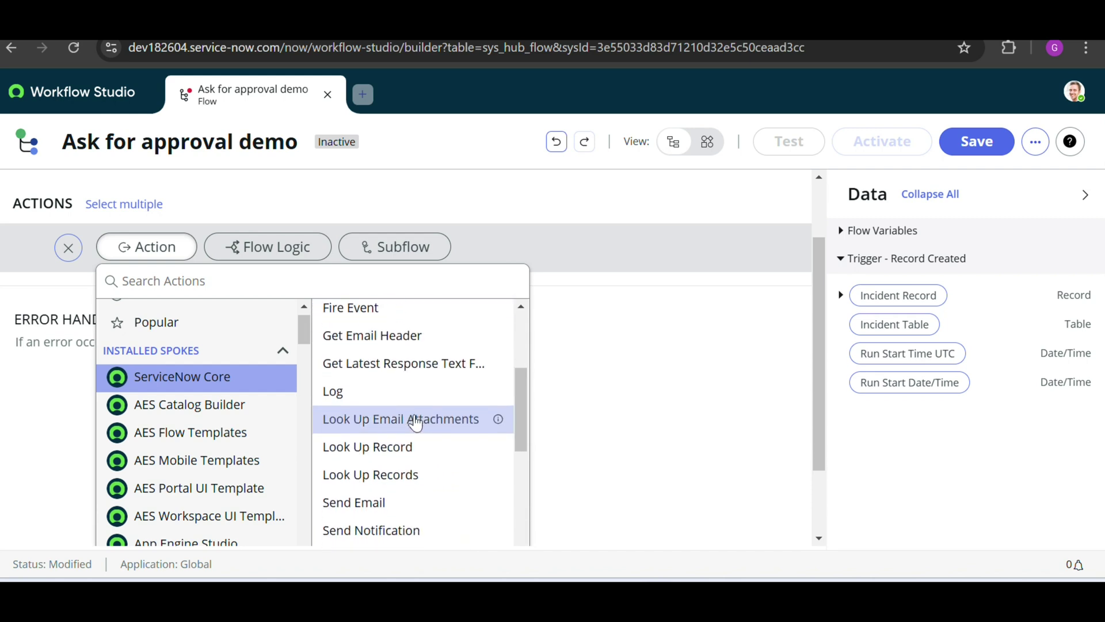
scroll(415, 423, up, 1)
scroll(414, 423, down, 1)
scroll(414, 423, up, 3)
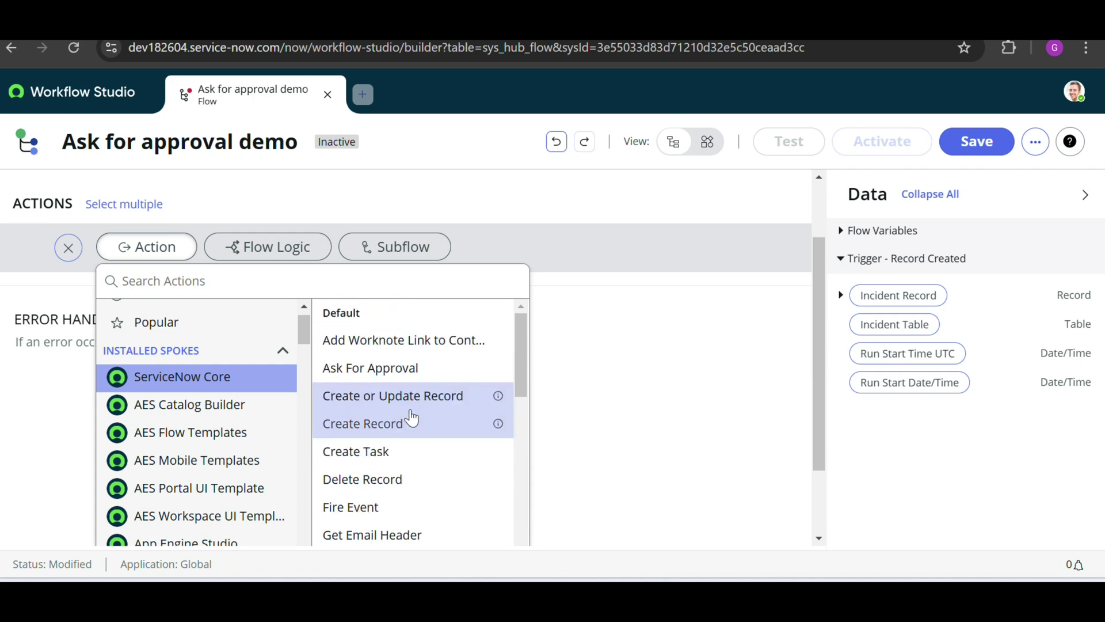
click(347, 378)
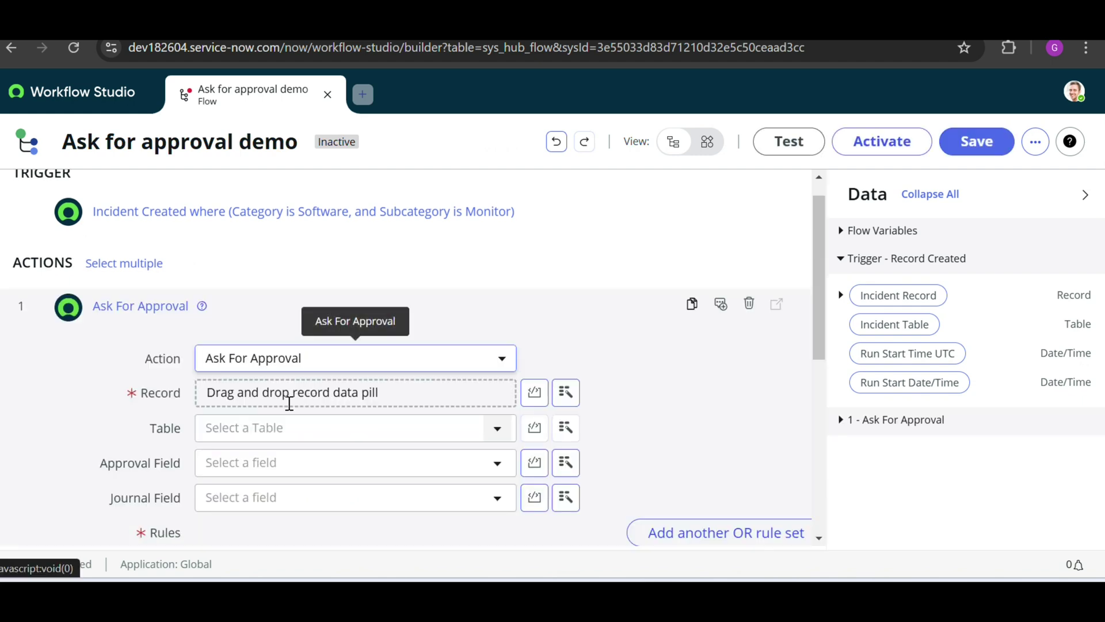
Step: Set the approval action's Record to the Incident Record from the Record Created trigger
scroll(293, 368, up, 1)
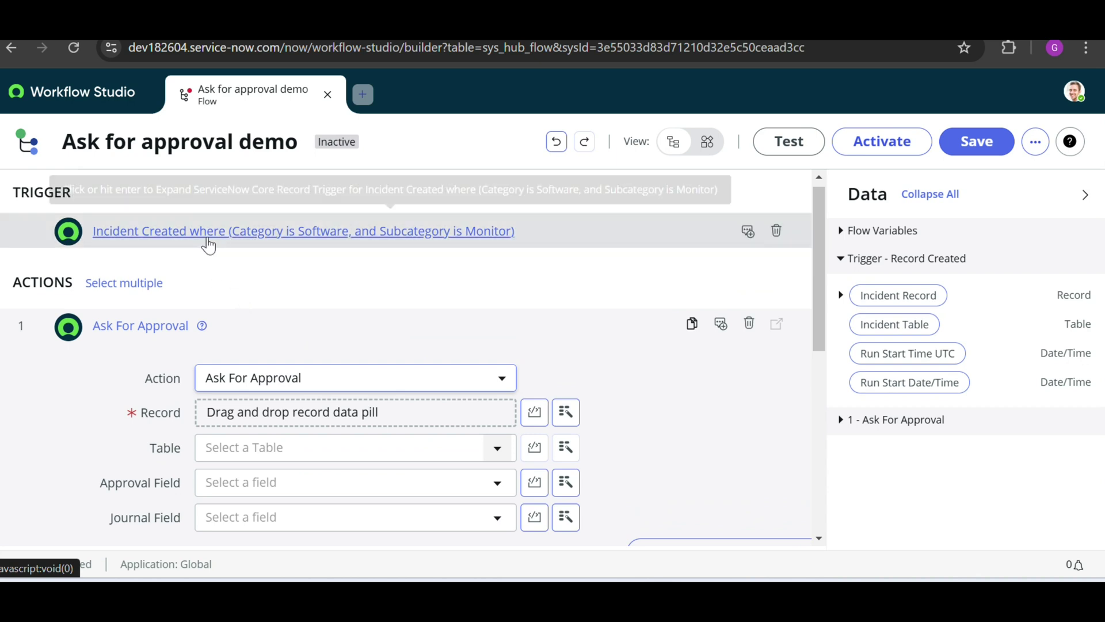
click(573, 414)
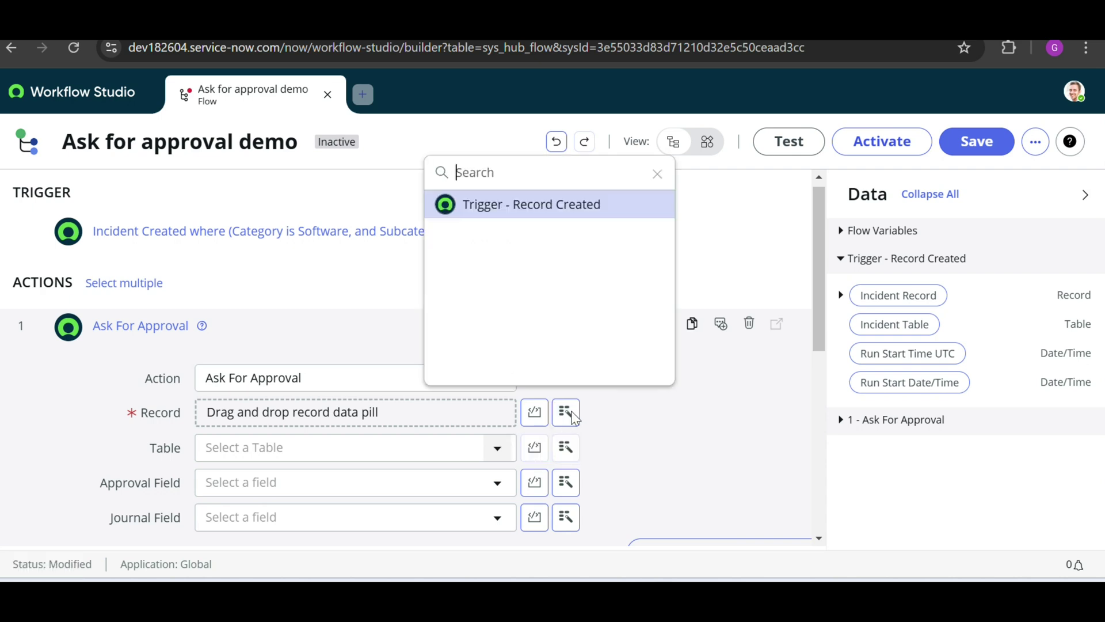
click(513, 213)
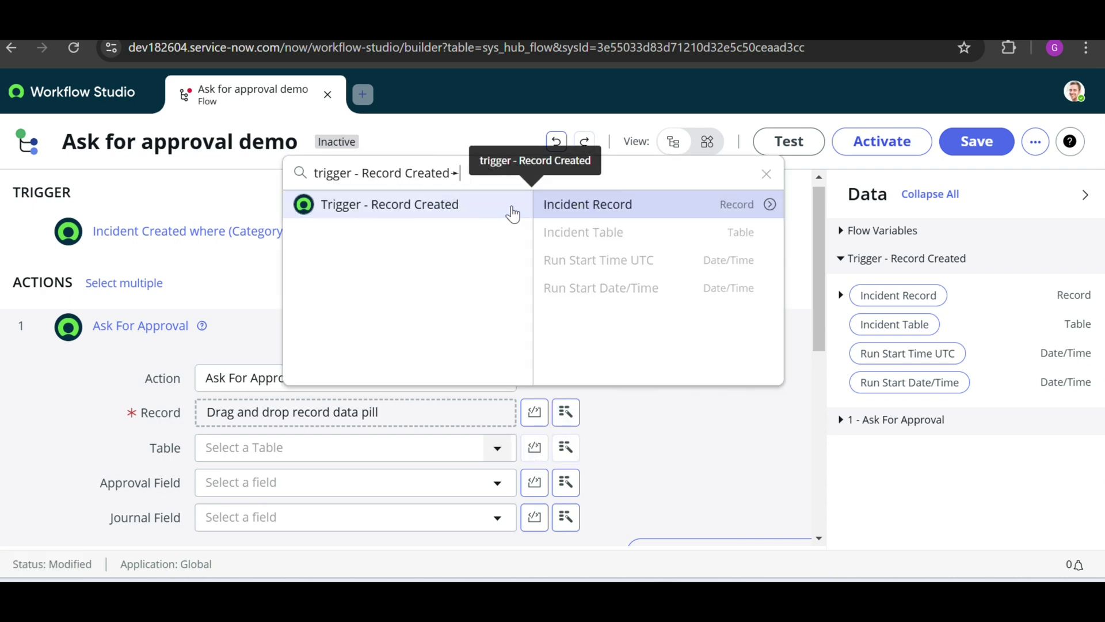
click(593, 208)
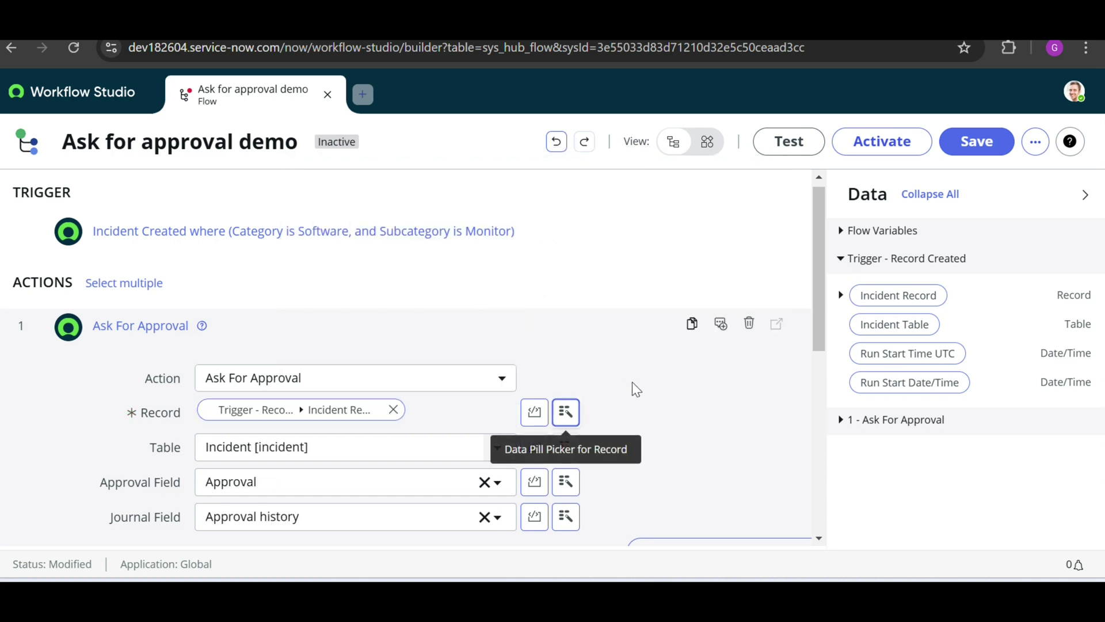
Step: Set the approval rules to Approve when Anyone approves
scroll(632, 381, down, 2)
scroll(551, 484, down, 1)
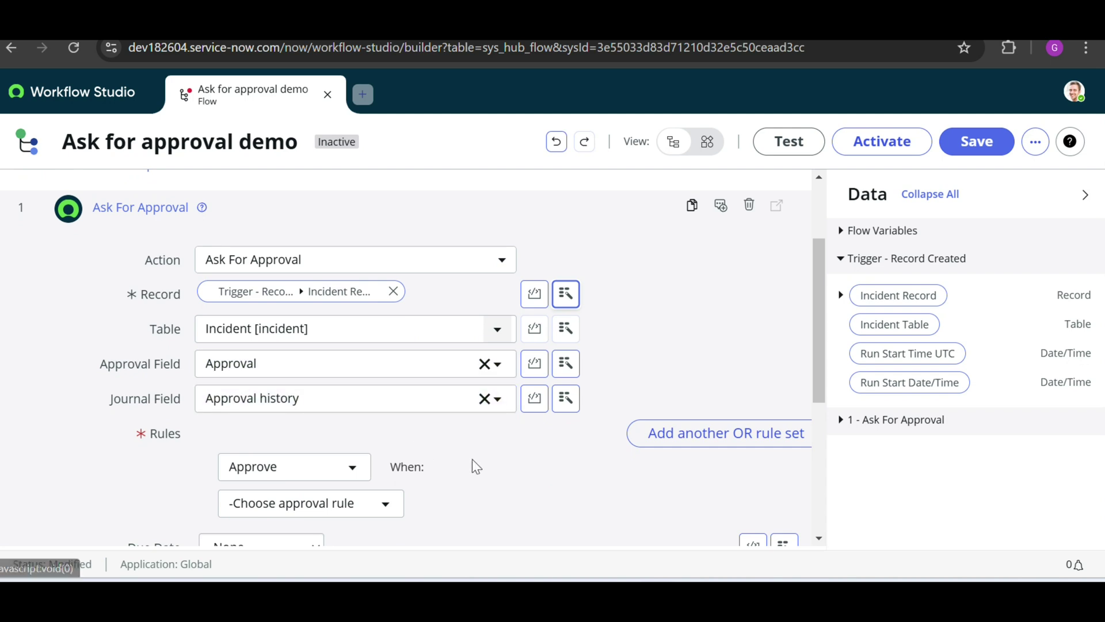
scroll(471, 460, down, 2)
click(328, 389)
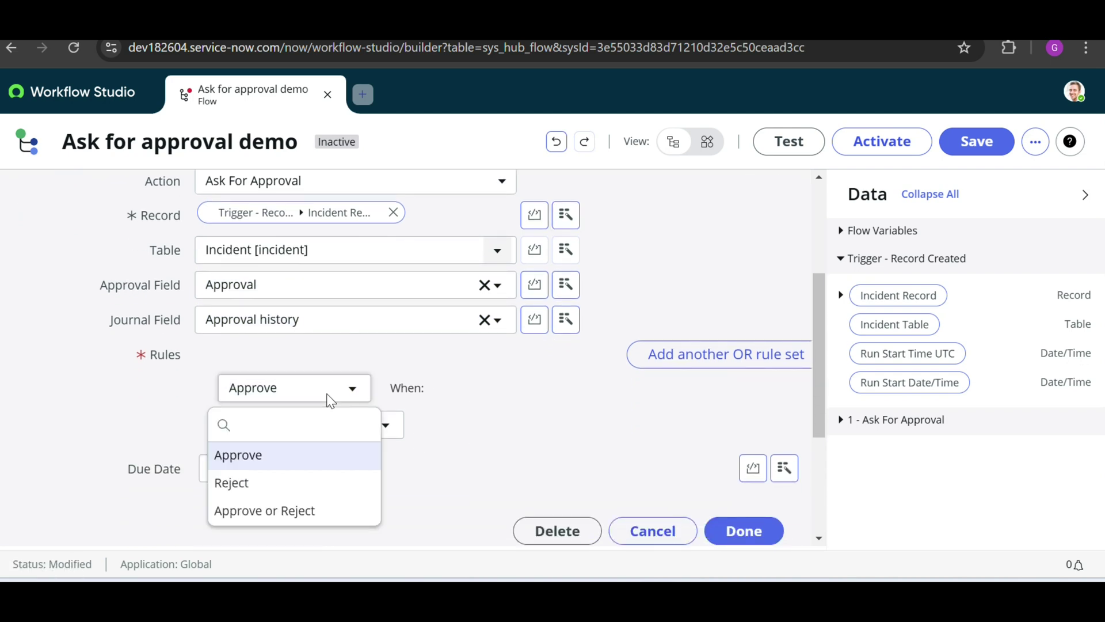
click(290, 456)
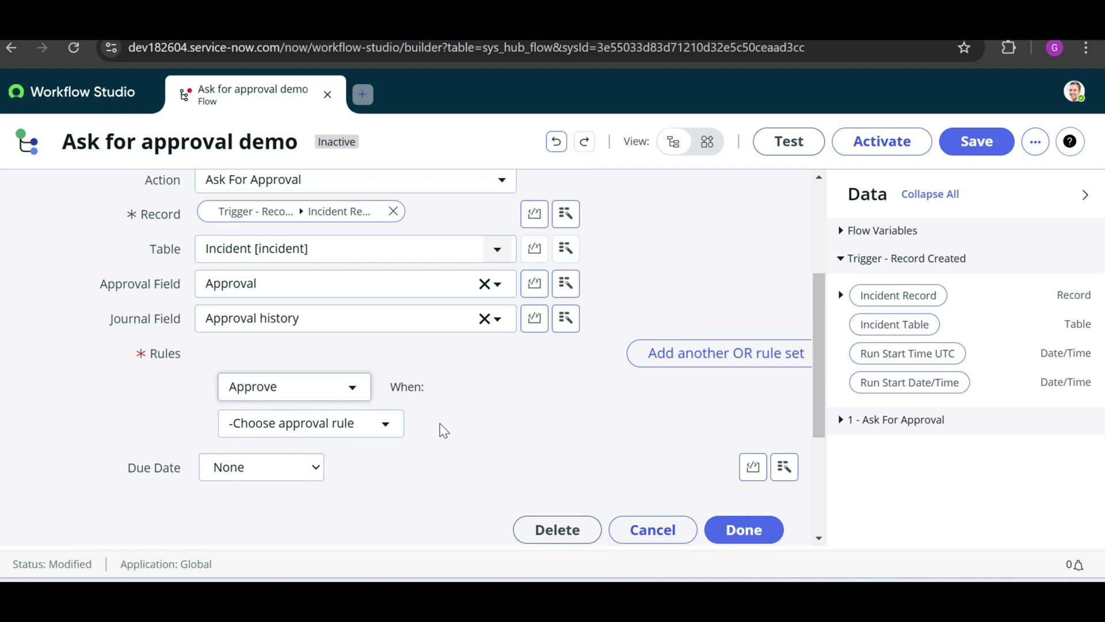
scroll(438, 422, down, 1)
click(371, 375)
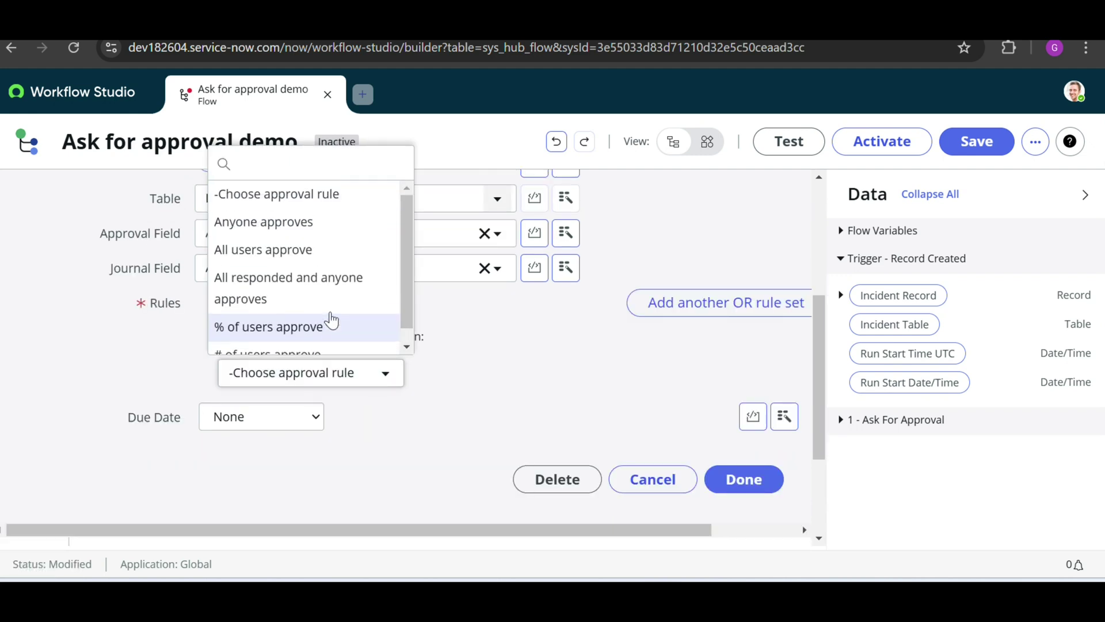
click(265, 230)
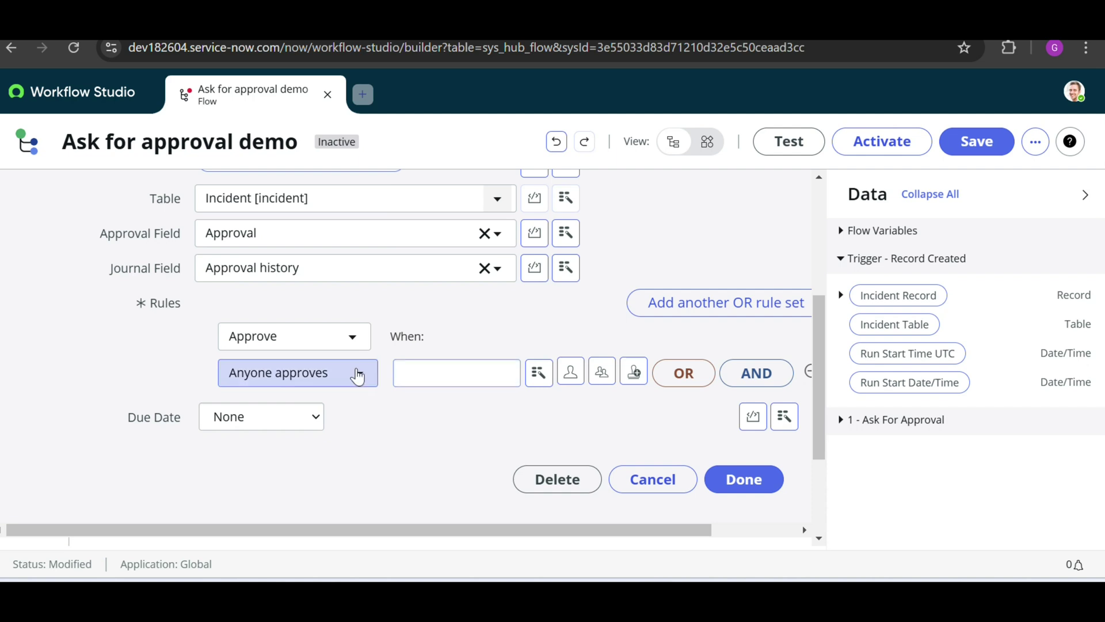
click(358, 373)
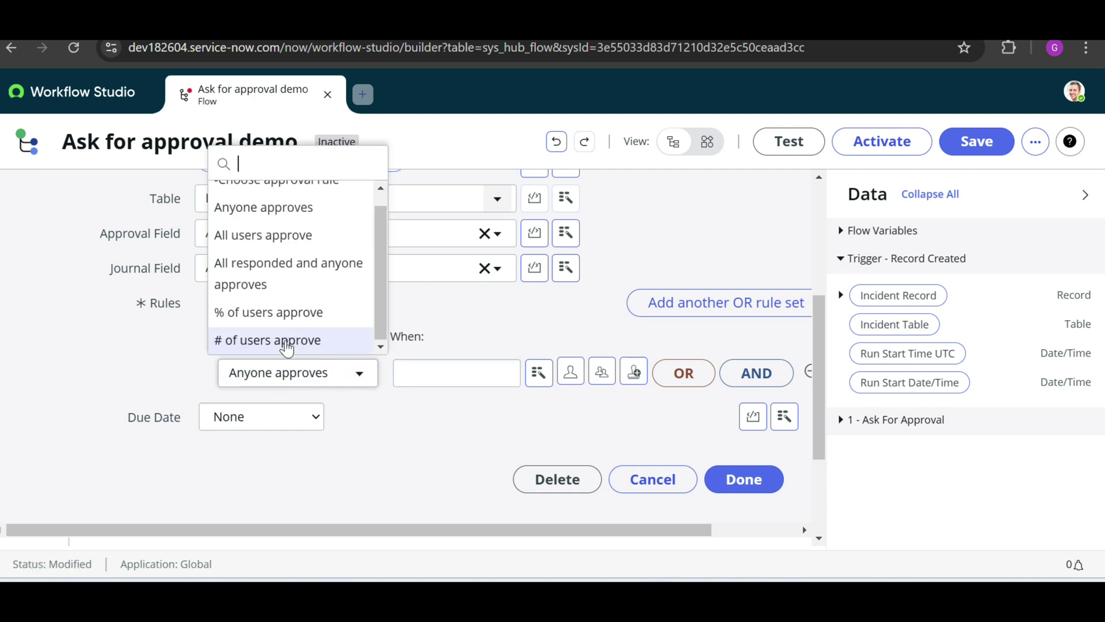
click(268, 314)
click(258, 376)
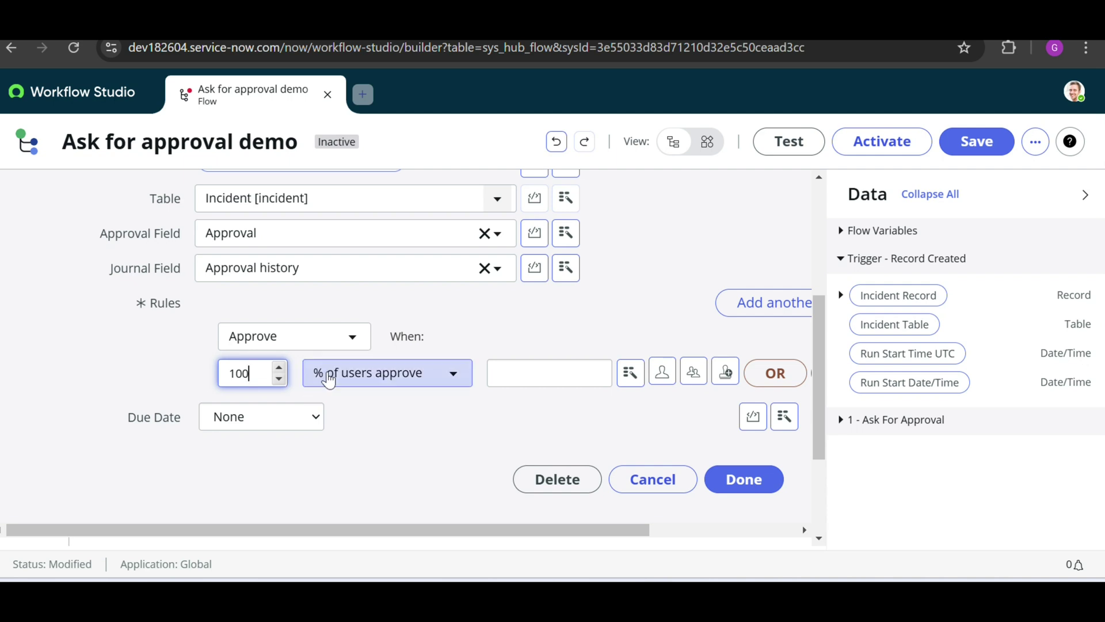
click(330, 378)
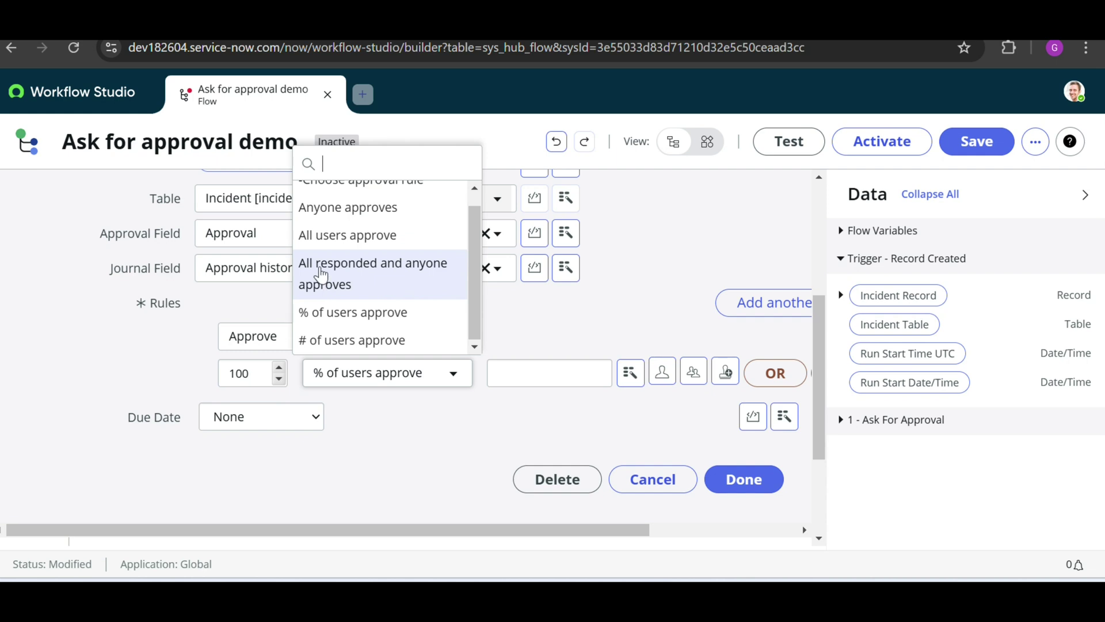
click(326, 224)
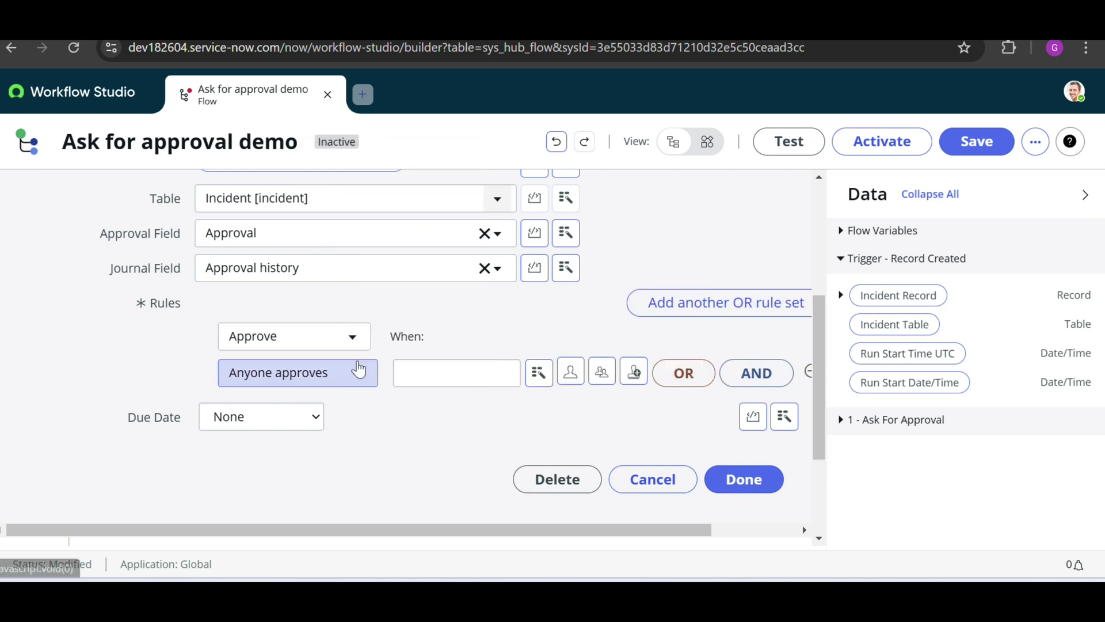
Step: Set the approver to the trigger Incident Record's Assignment group and finish the Ask For Approval action
click(443, 370)
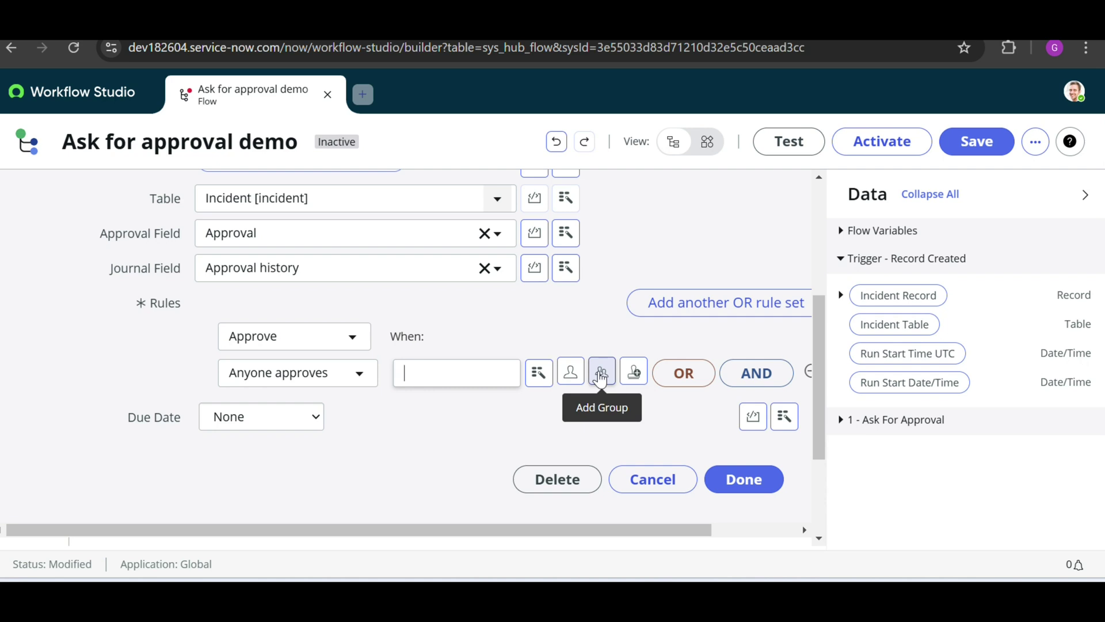
click(537, 380)
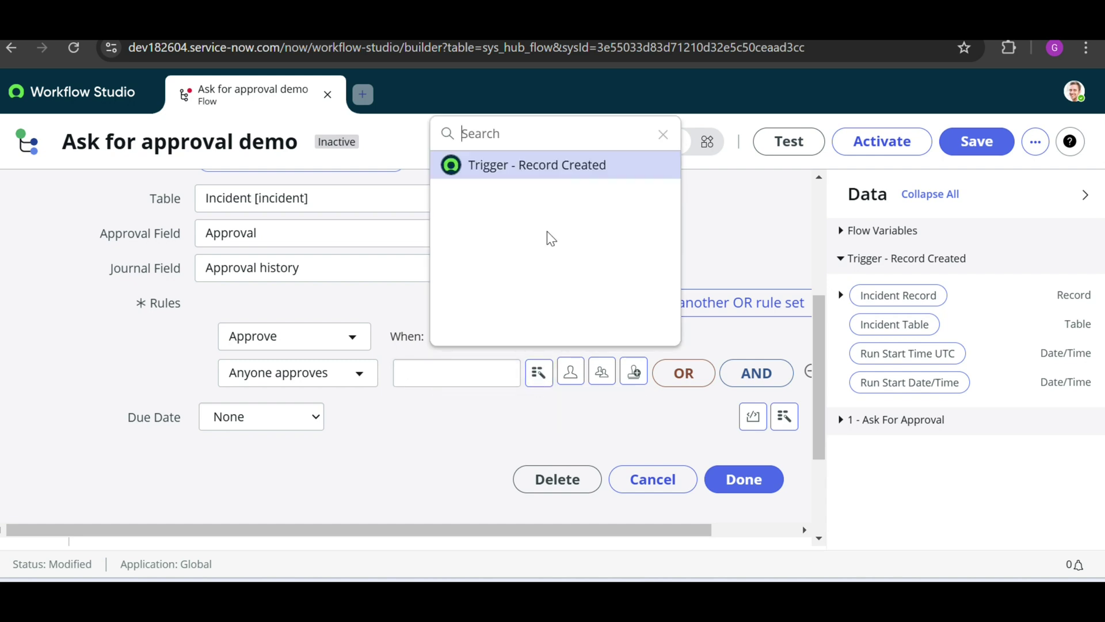
click(533, 172)
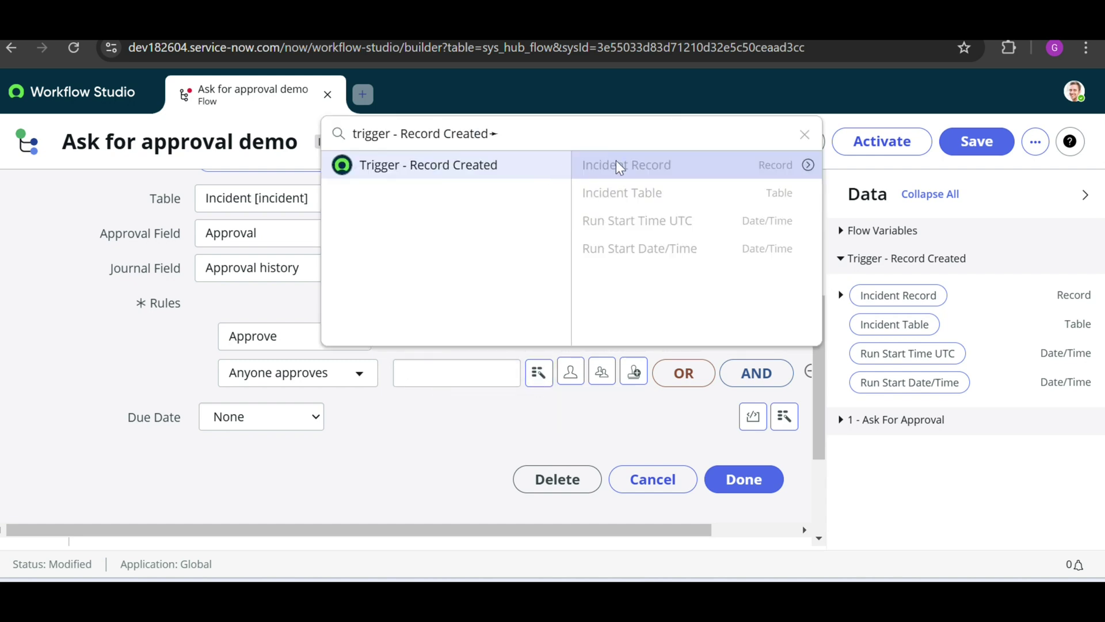
click(809, 165)
scroll(793, 286, down, 2)
scroll(792, 286, down, 3)
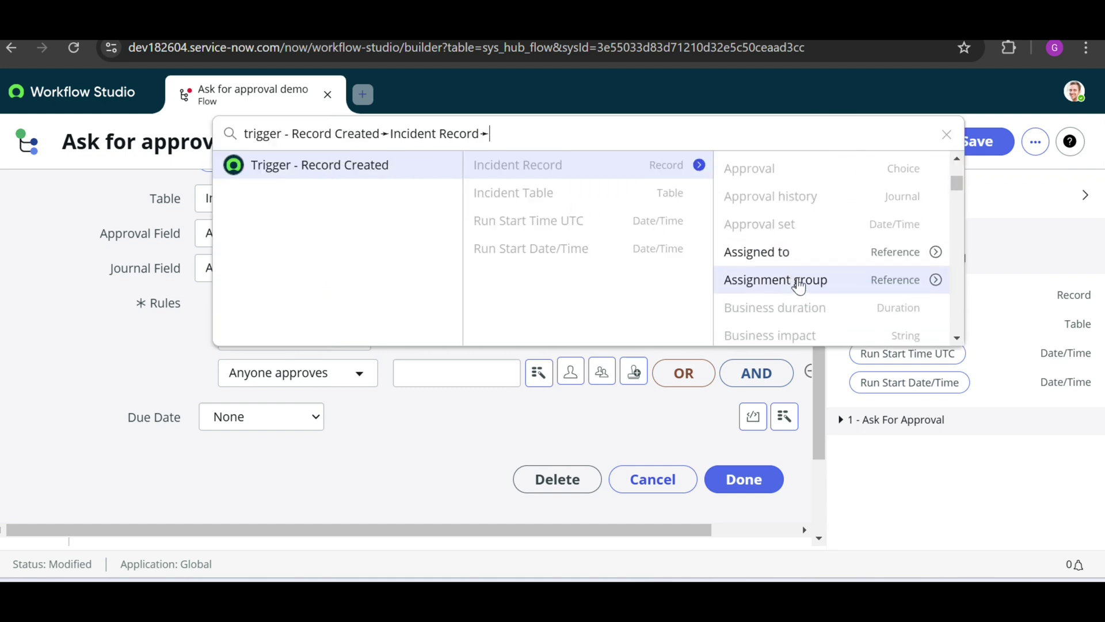
click(799, 282)
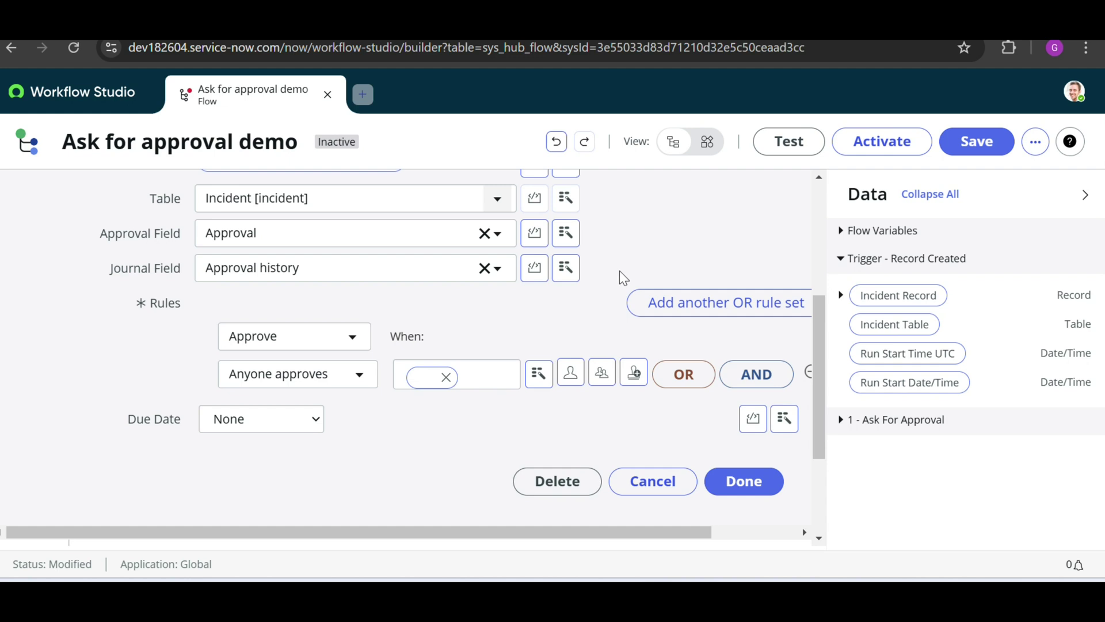
scroll(576, 315, down, 1)
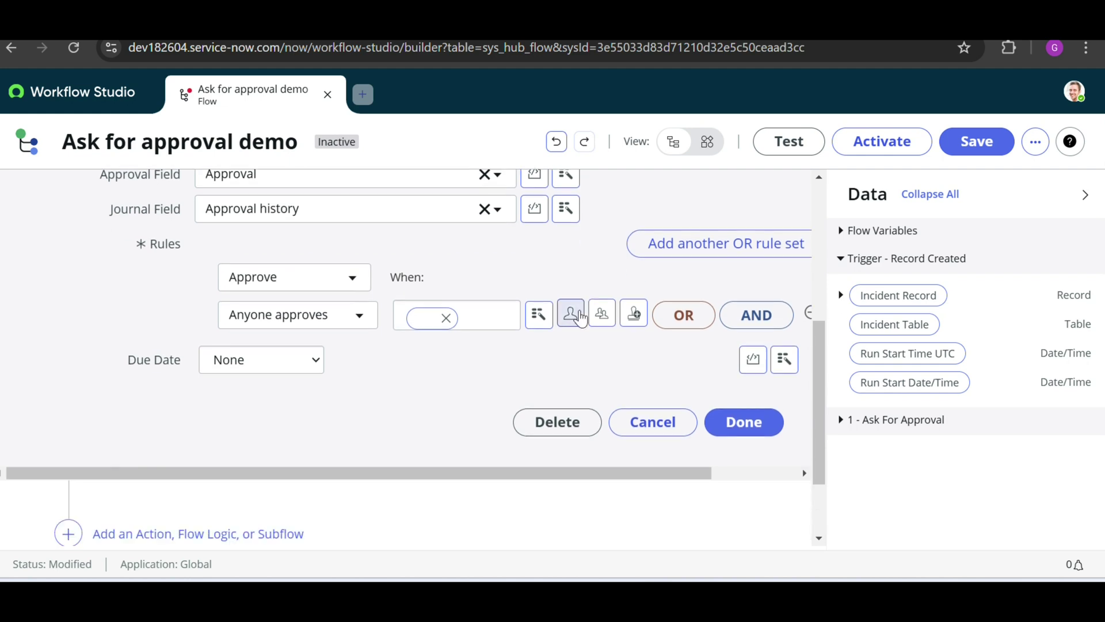
click(732, 425)
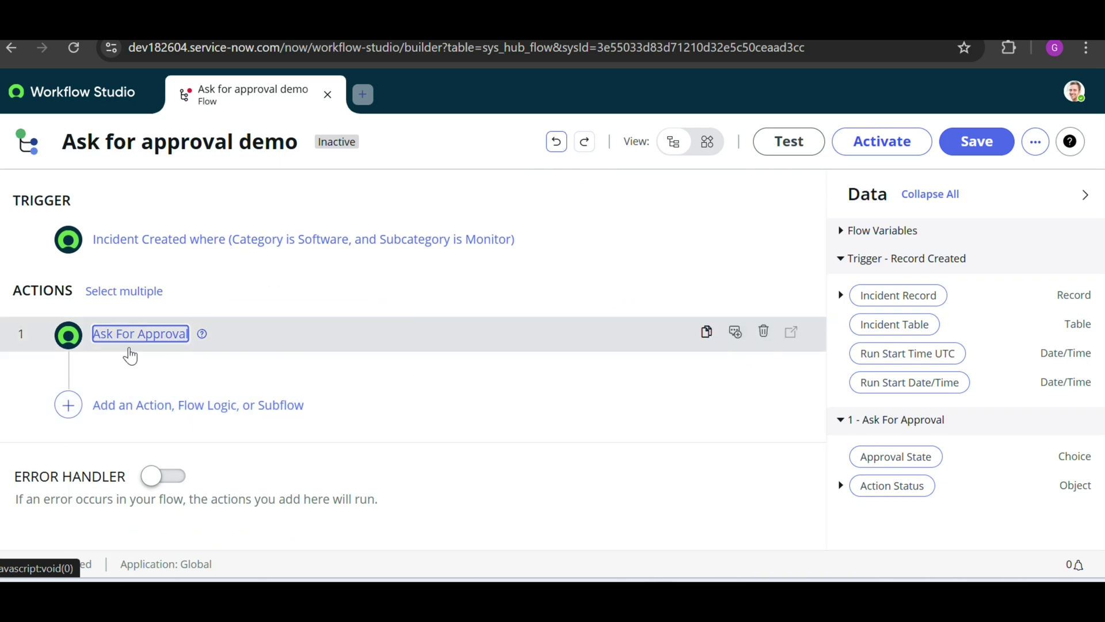
Step: Look through the flow logic options and add an If condition after the Ask For Approval action
click(144, 409)
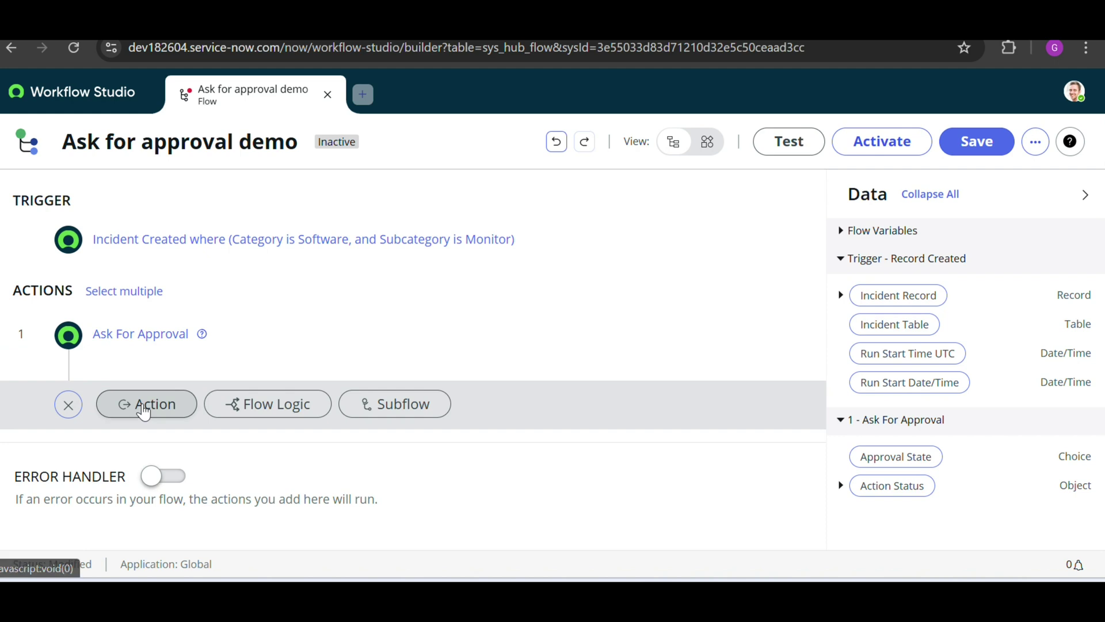
click(258, 413)
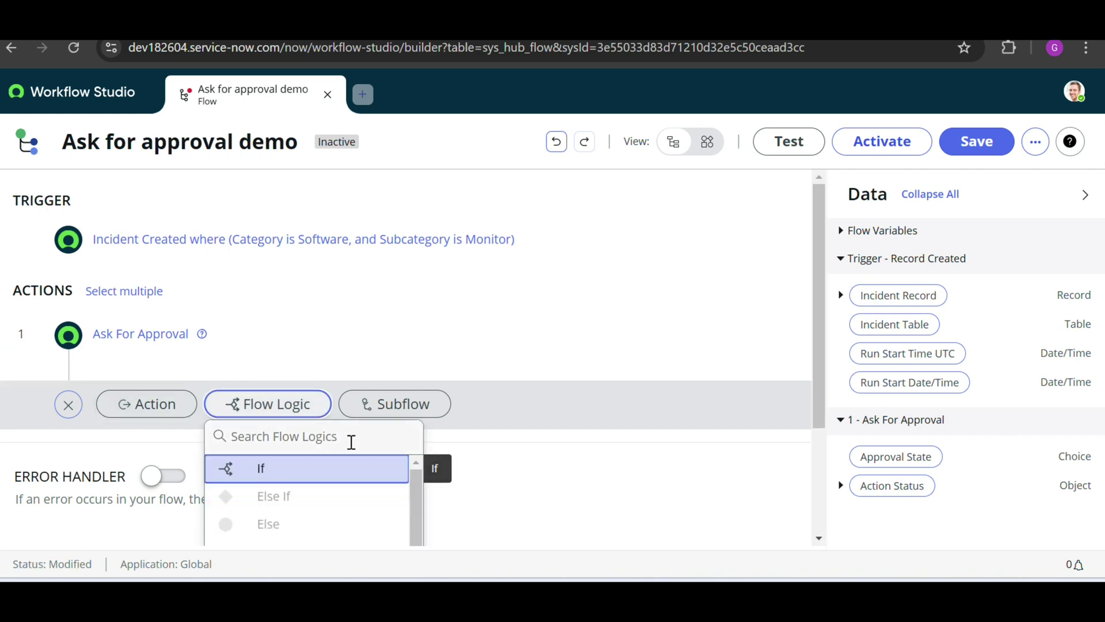
scroll(439, 431, down, 3)
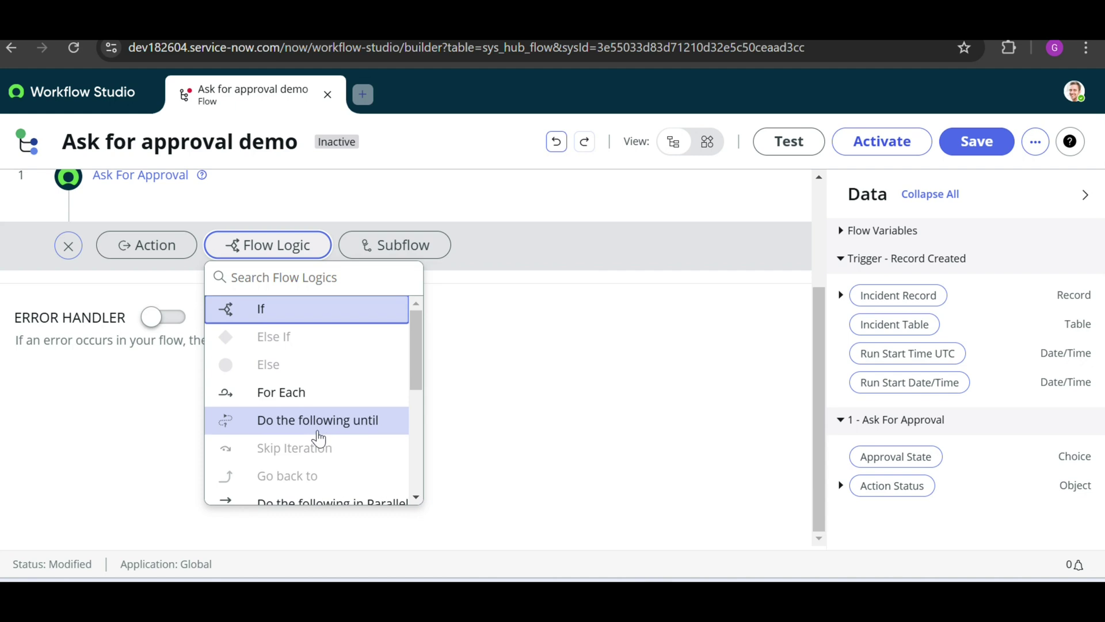
scroll(319, 434, down, 3)
scroll(319, 438, down, 2)
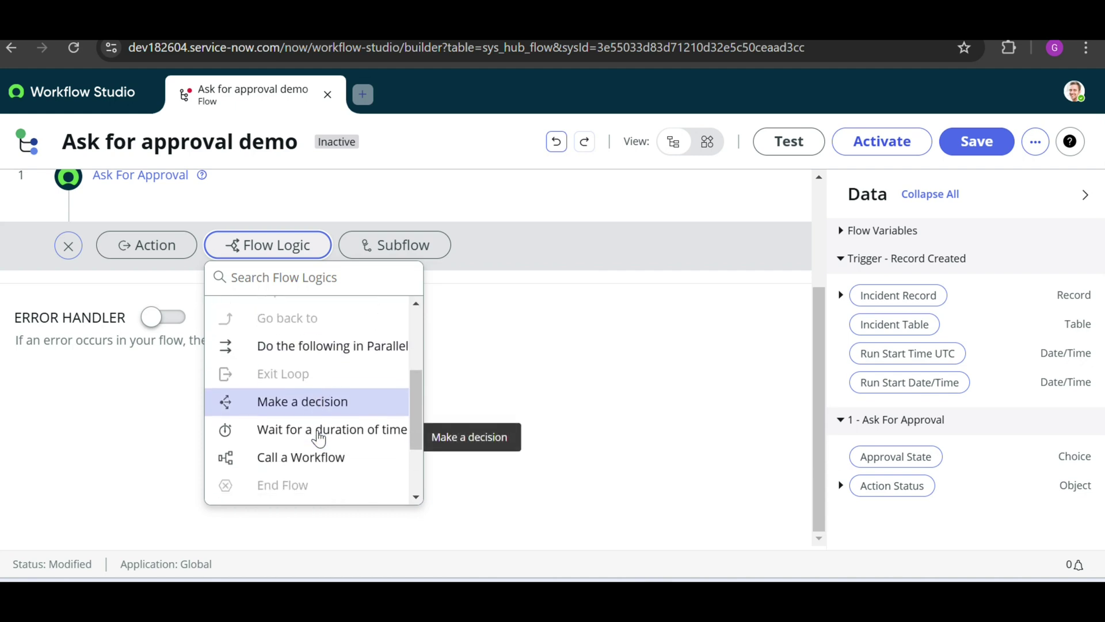
scroll(320, 437, up, 5)
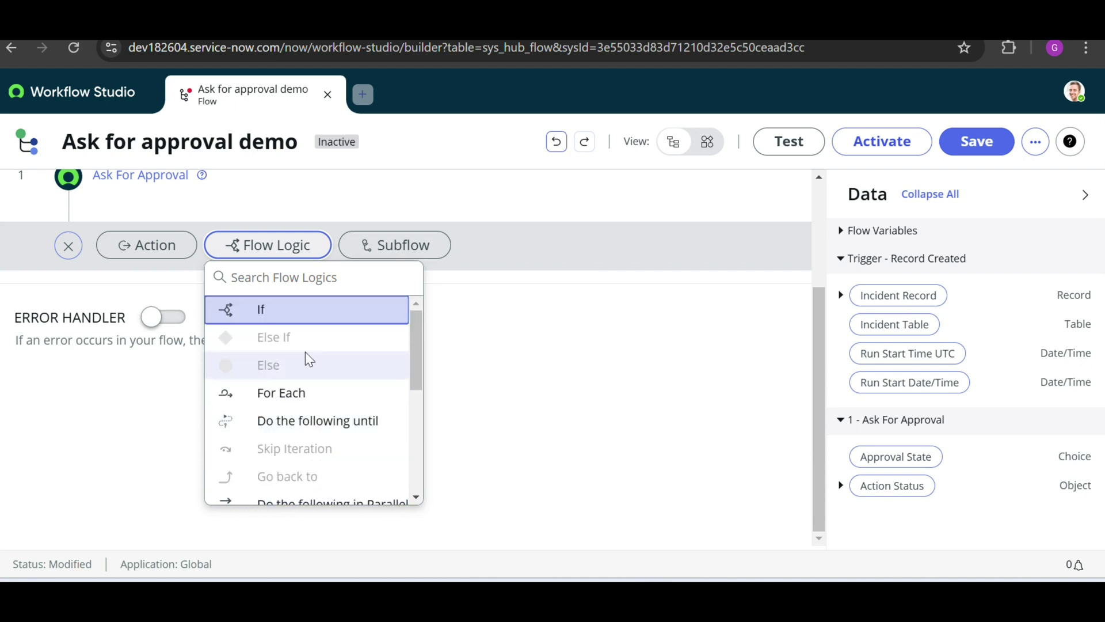
click(257, 312)
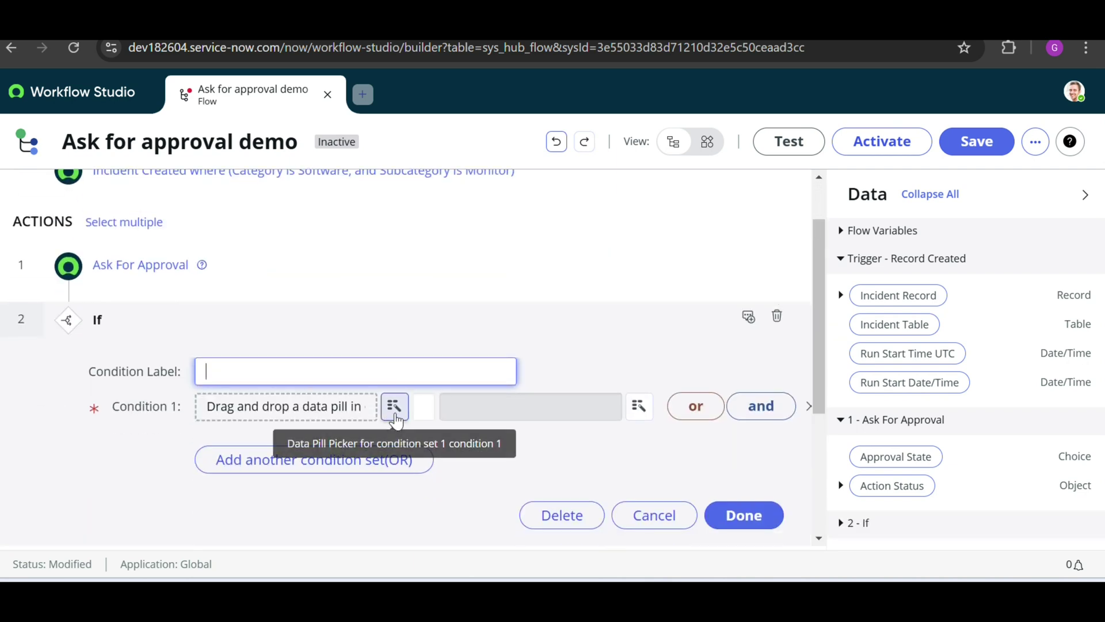
Step: Set the If condition to the Ask For Approval step's Approval State is Approved and finish it
click(395, 410)
click(361, 230)
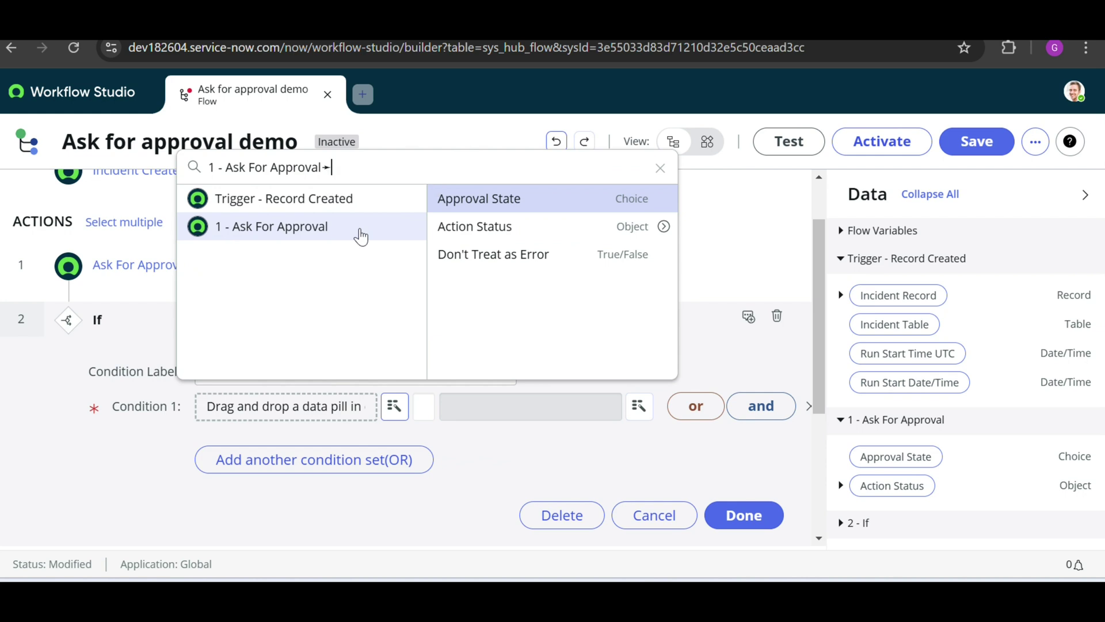
click(576, 200)
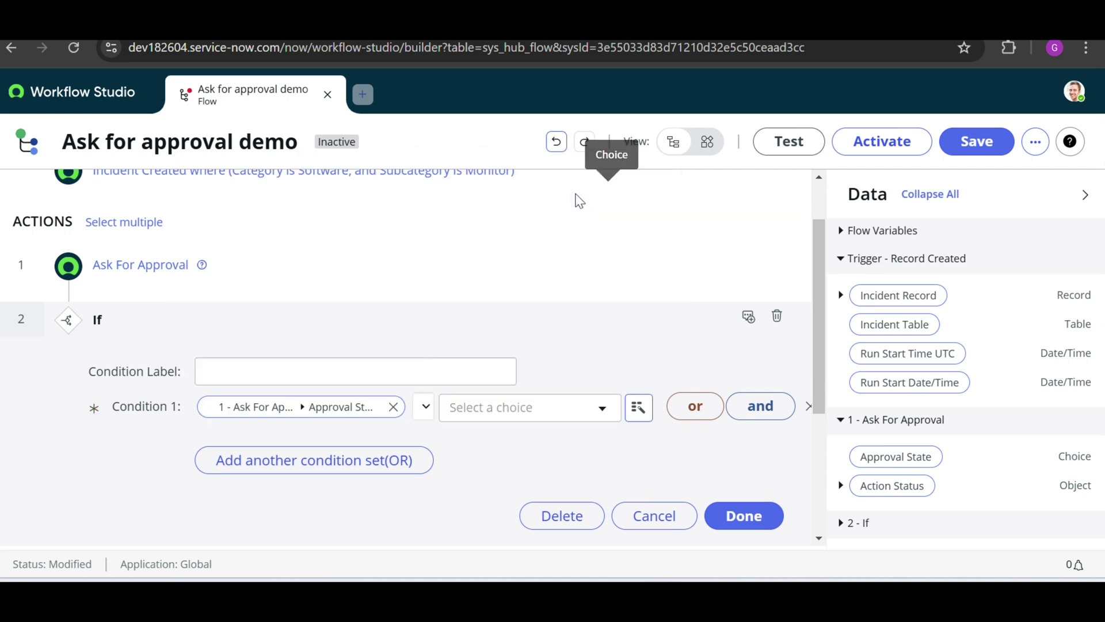
click(576, 409)
scroll(543, 345, down, 1)
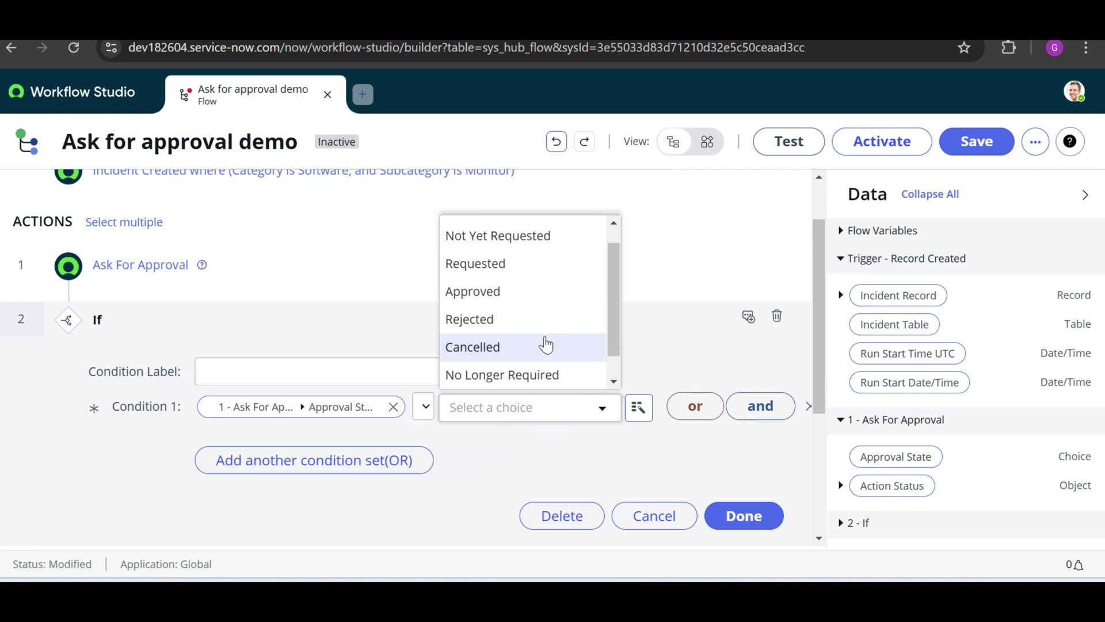
click(506, 291)
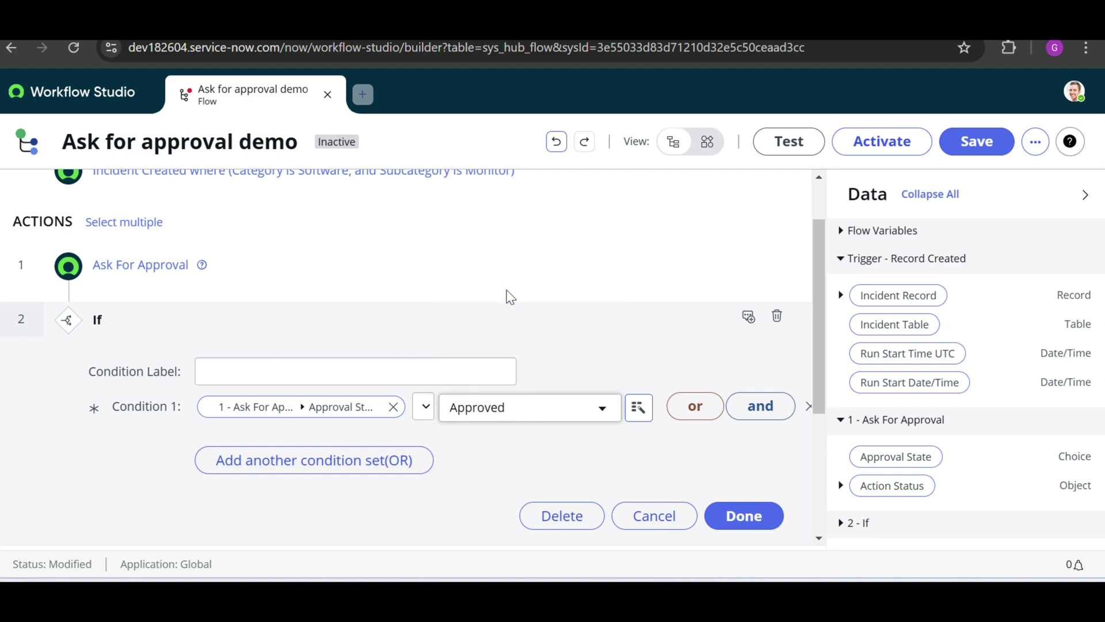
click(430, 416)
click(433, 430)
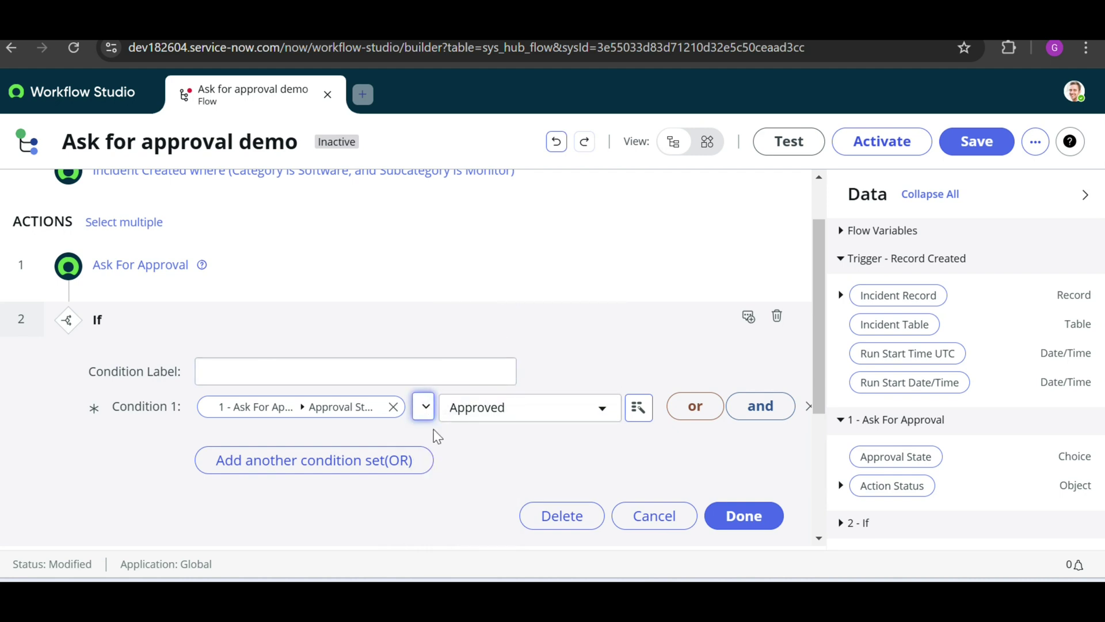
scroll(460, 443, down, 1)
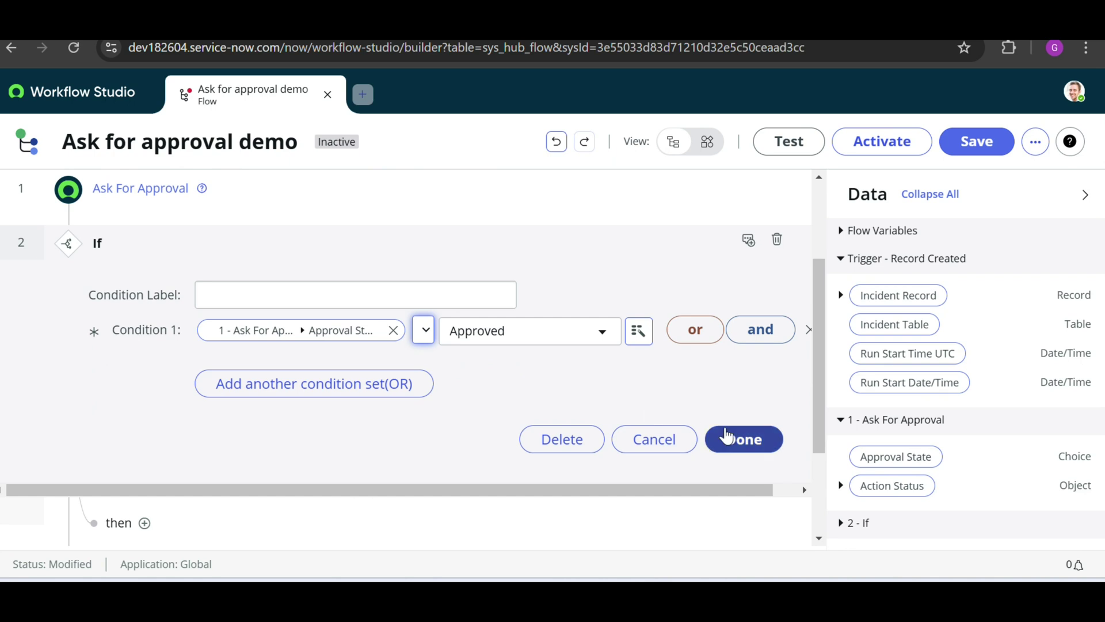
click(740, 440)
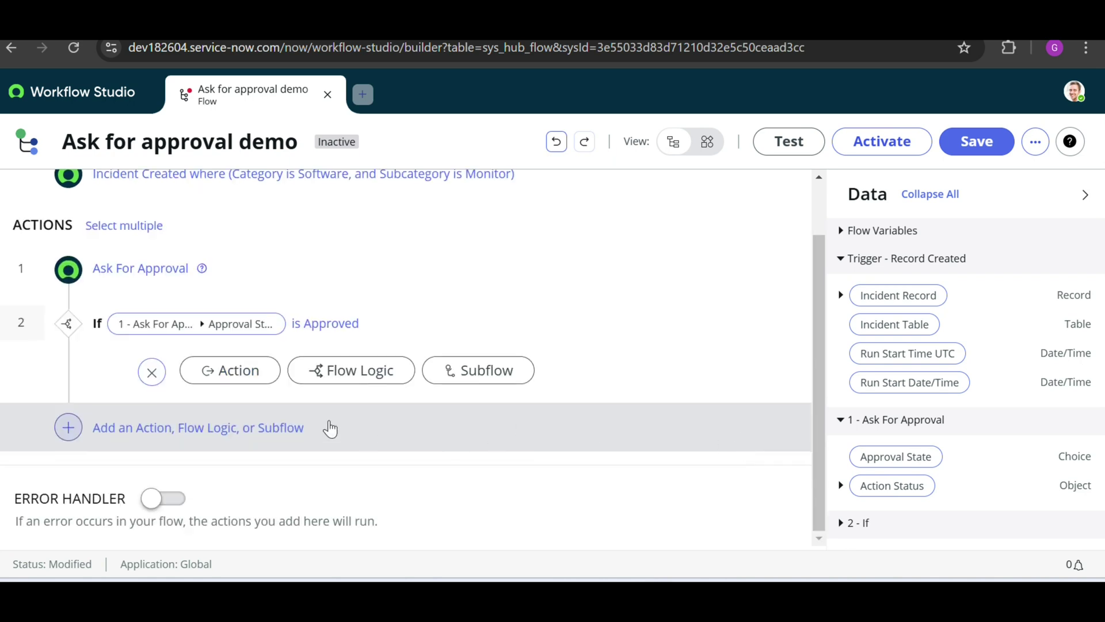
Step: Search the actions for "update" and add Update Record to the If condition's then branch
click(232, 374)
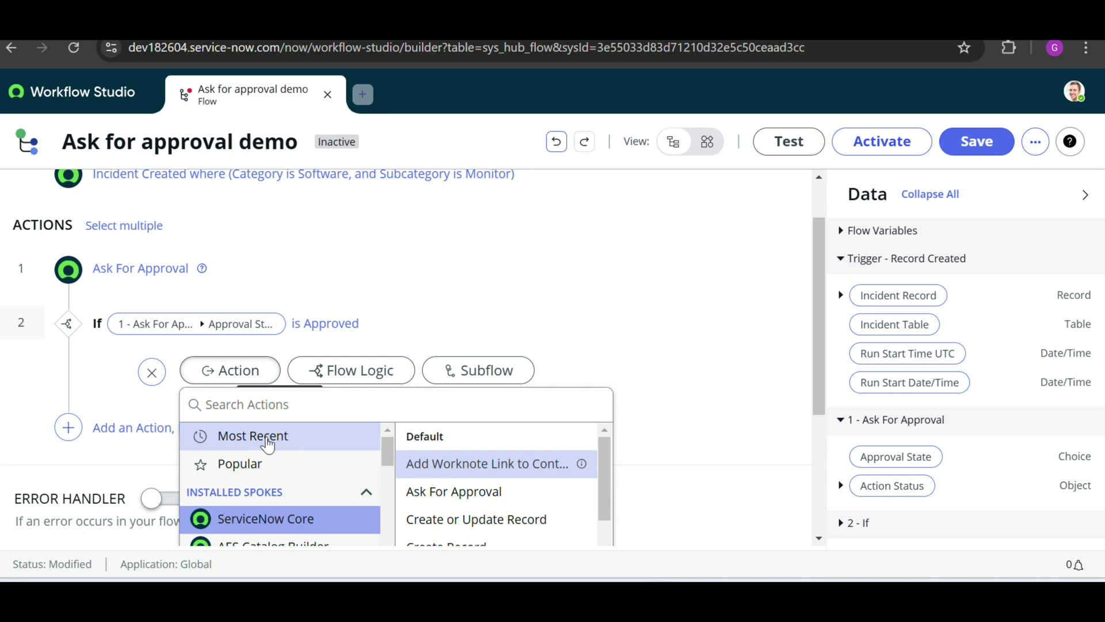
click(301, 404)
text(update)
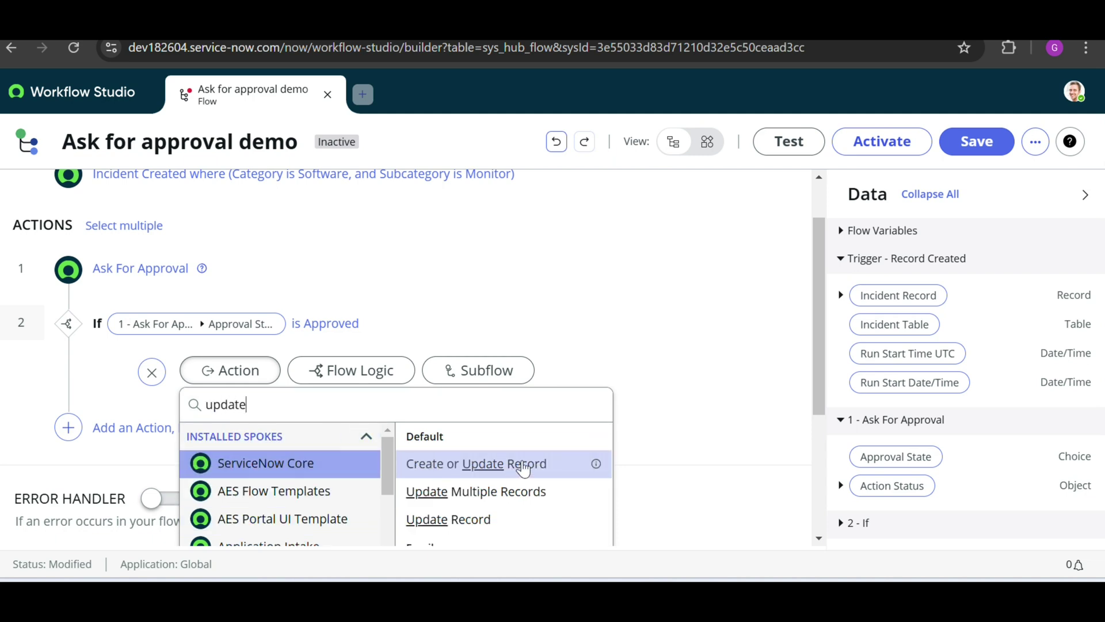
scroll(620, 374, down, 1)
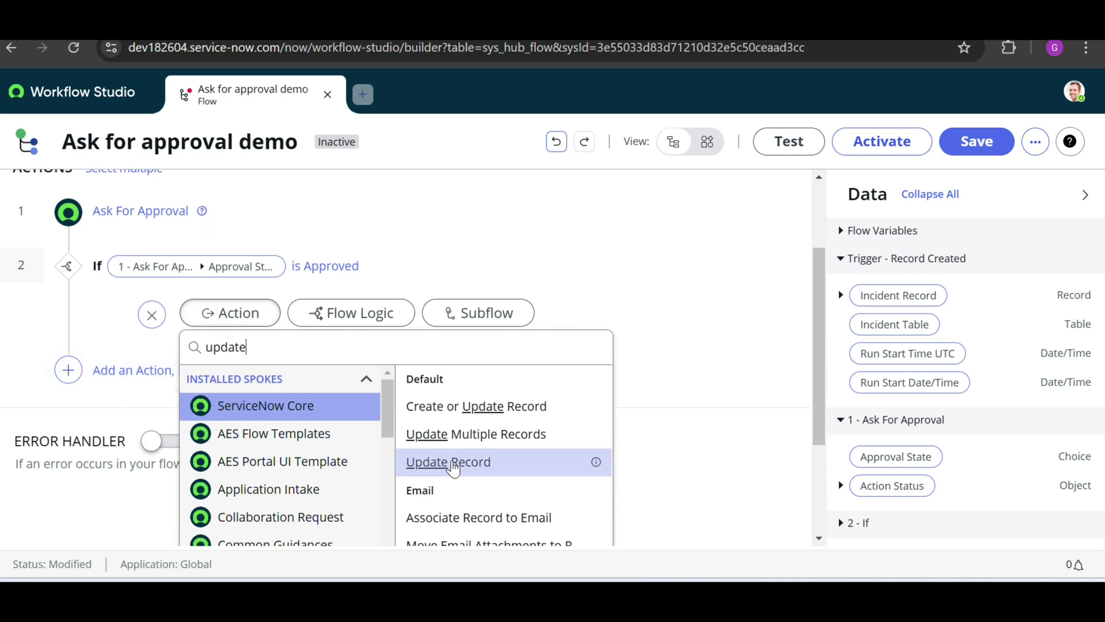
click(452, 463)
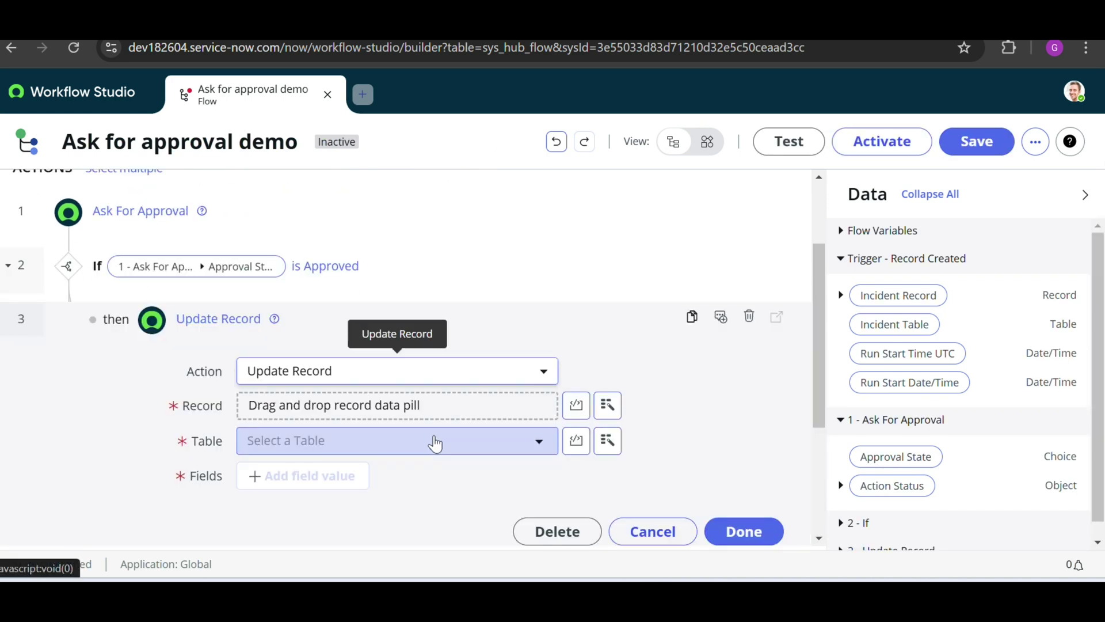
Step: Set the Update Record action's Record to the Incident Record from the Record Created trigger
scroll(421, 350, up, 1)
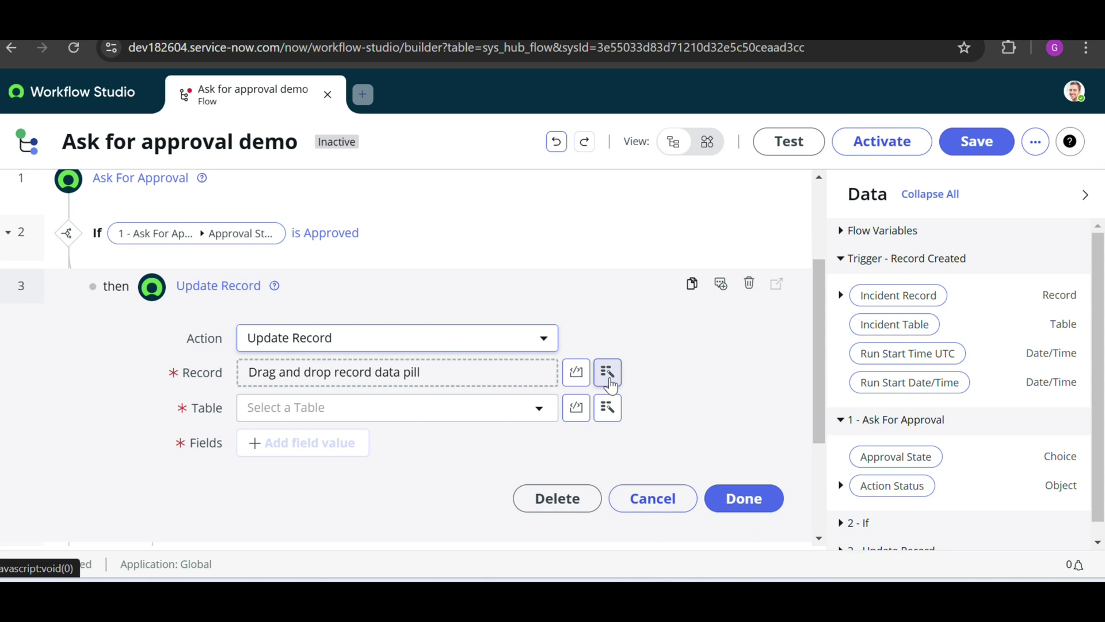
click(608, 374)
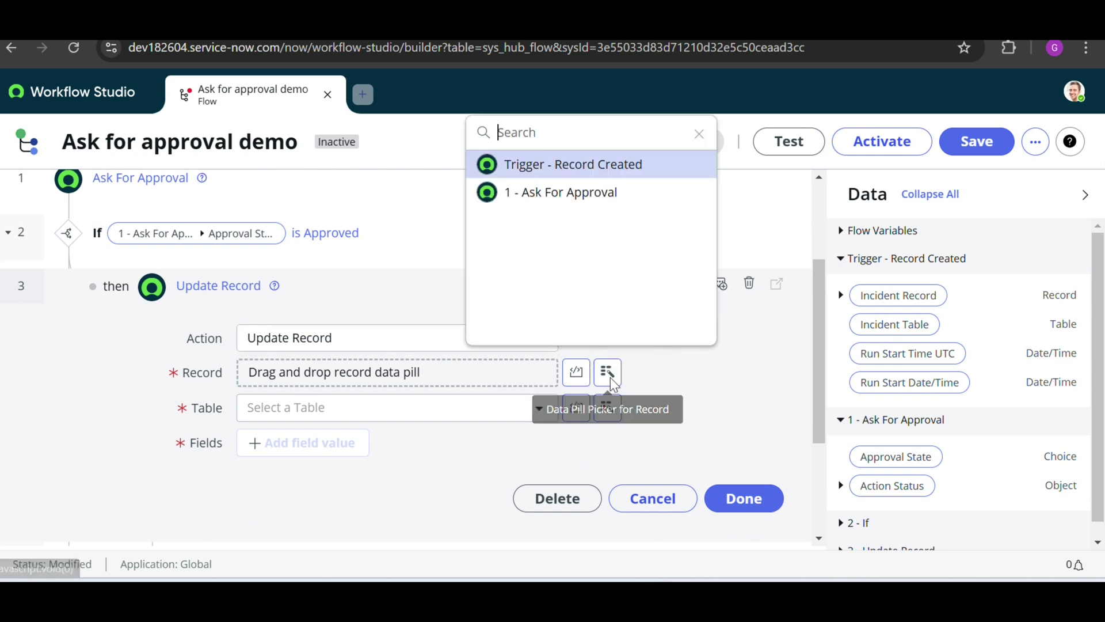
click(596, 167)
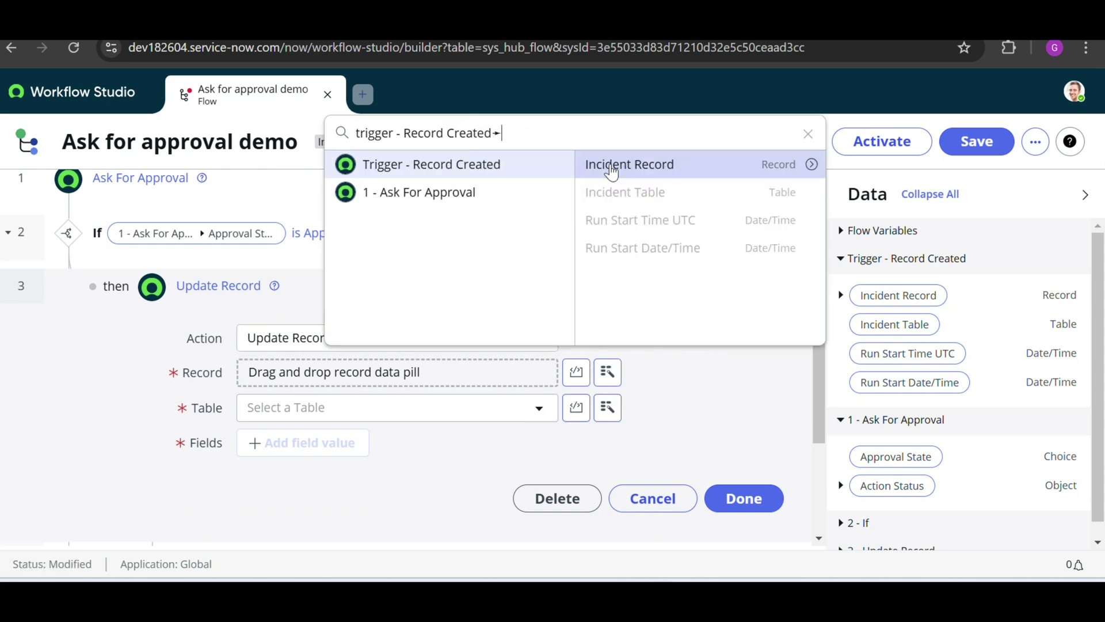
click(666, 166)
Step: Add a Short description field value to the Update Record action reading "Updated the record form the flow."
scroll(626, 368, down, 2)
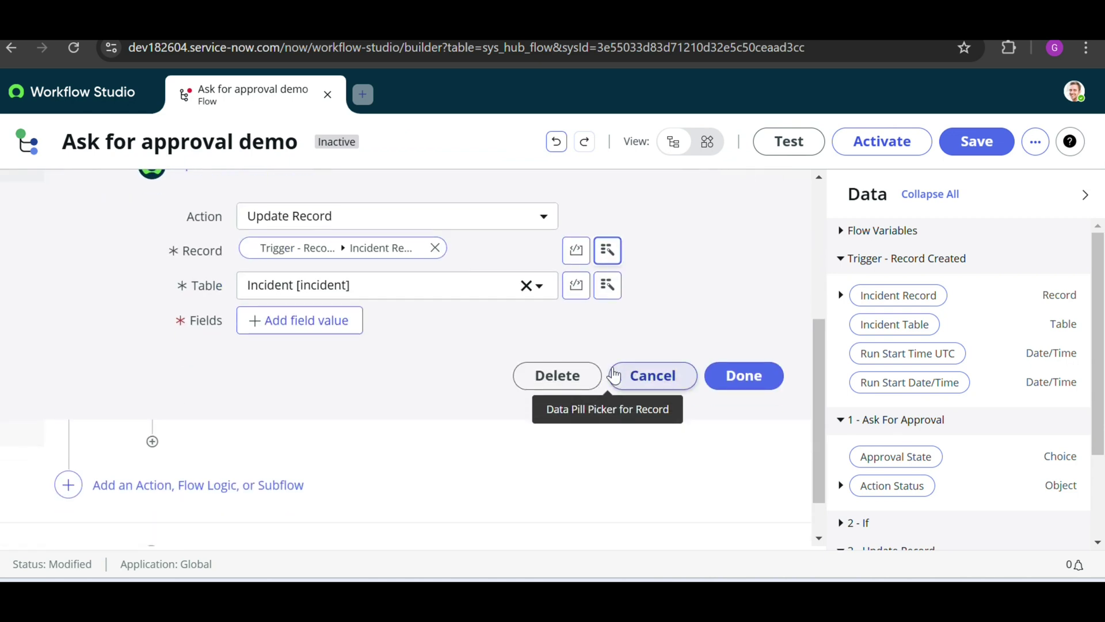
click(307, 320)
click(298, 320)
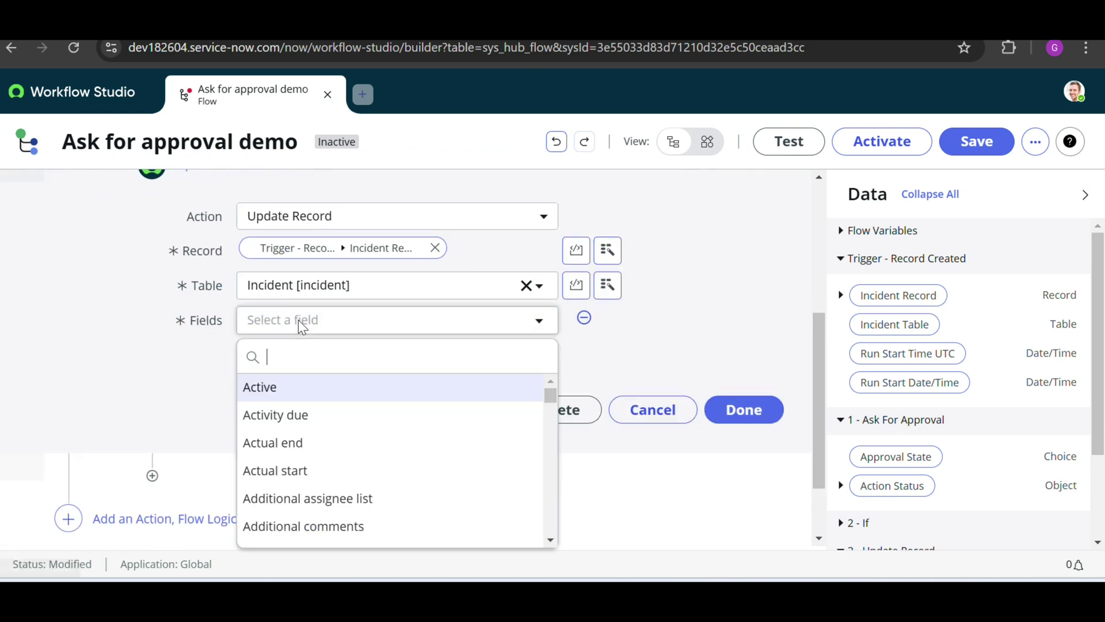
text(sho)
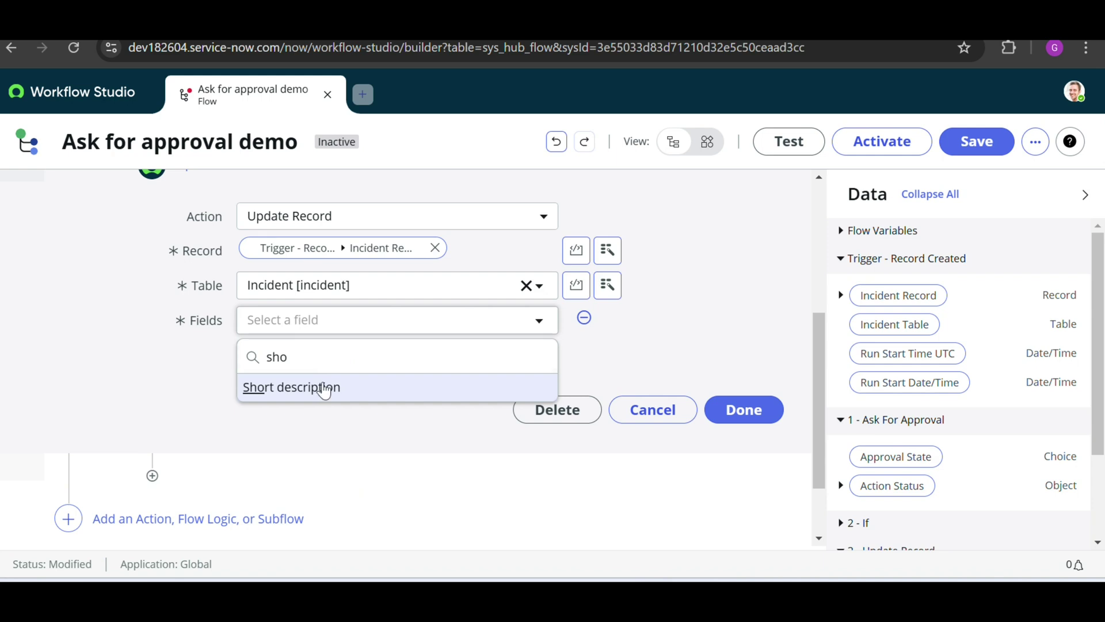
click(310, 396)
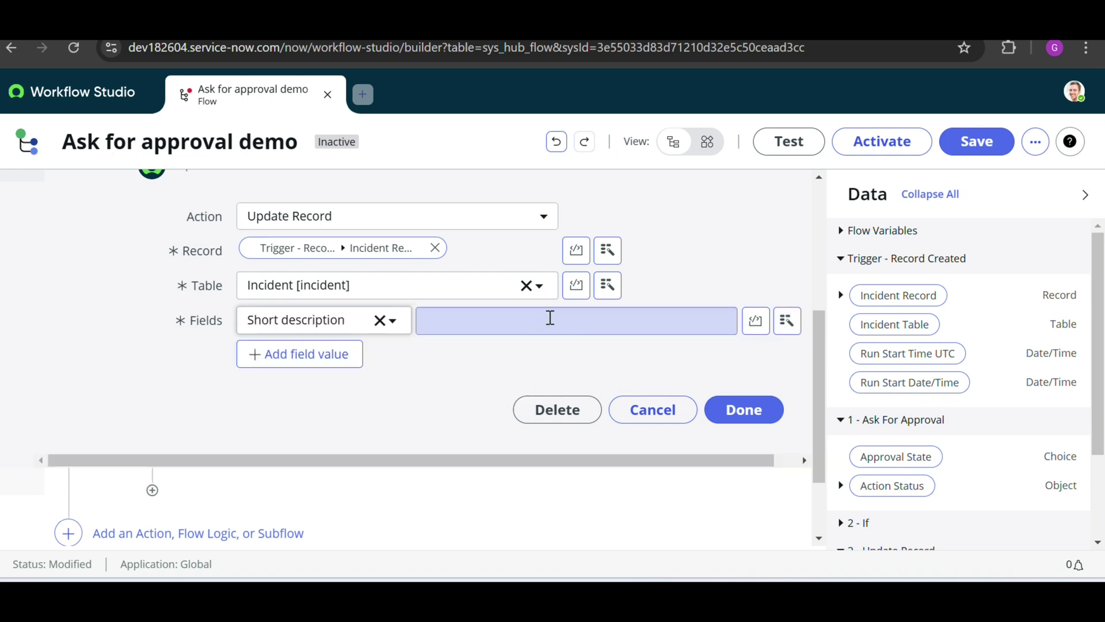
click(561, 320)
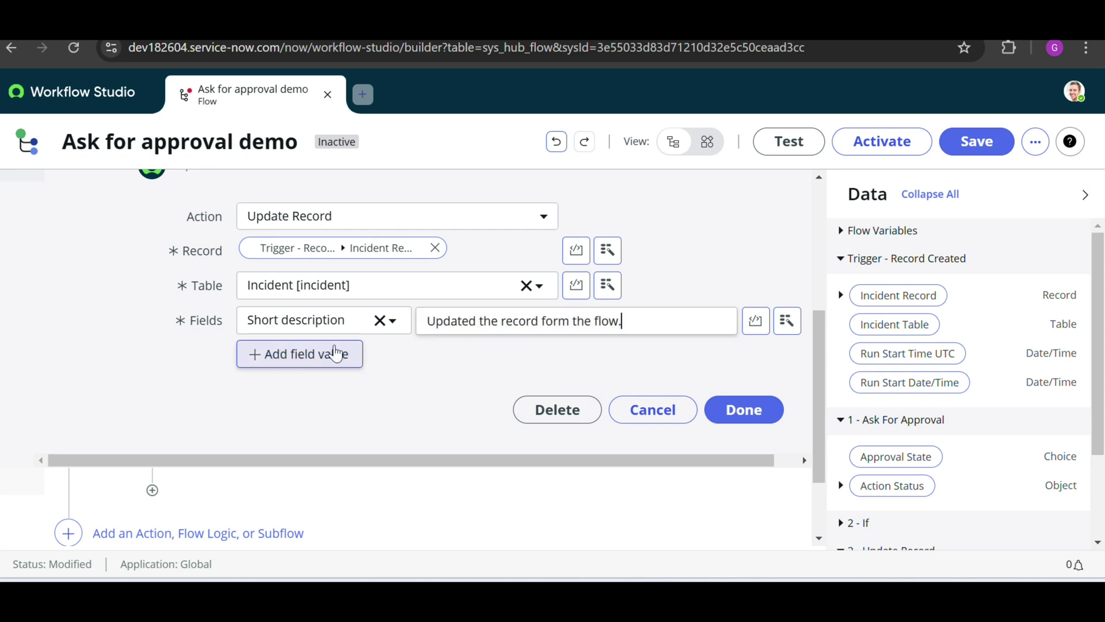
Step: Browse the incident fields and add Additional comments as the second field of the Update Record action
click(333, 353)
click(319, 353)
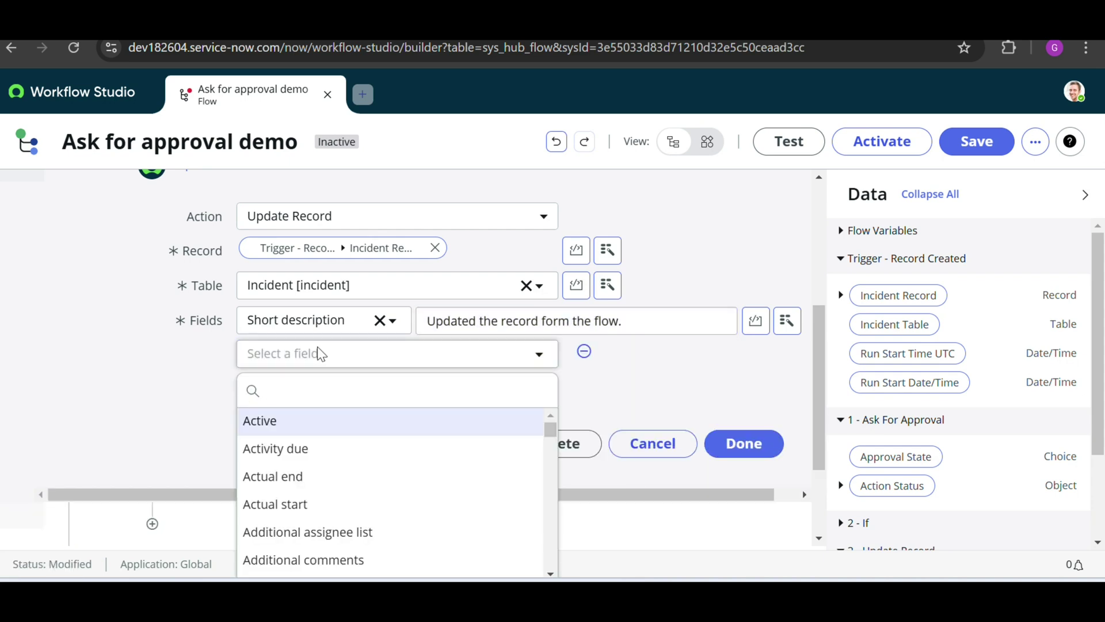
scroll(313, 444, down, 4)
scroll(313, 444, down, 3)
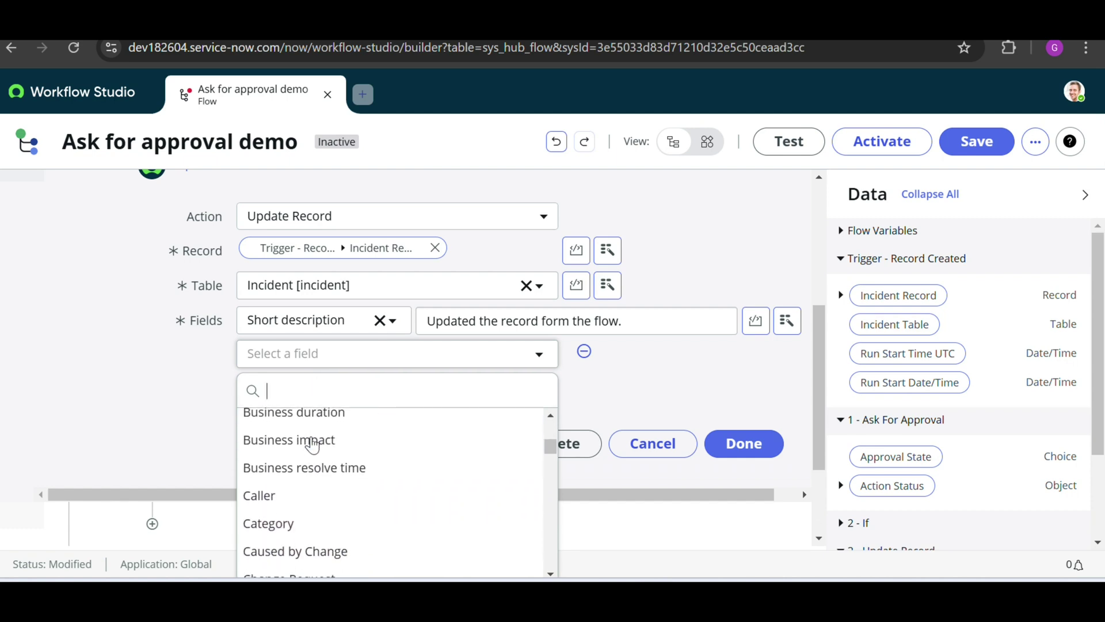
scroll(298, 455, down, 2)
scroll(297, 454, down, 4)
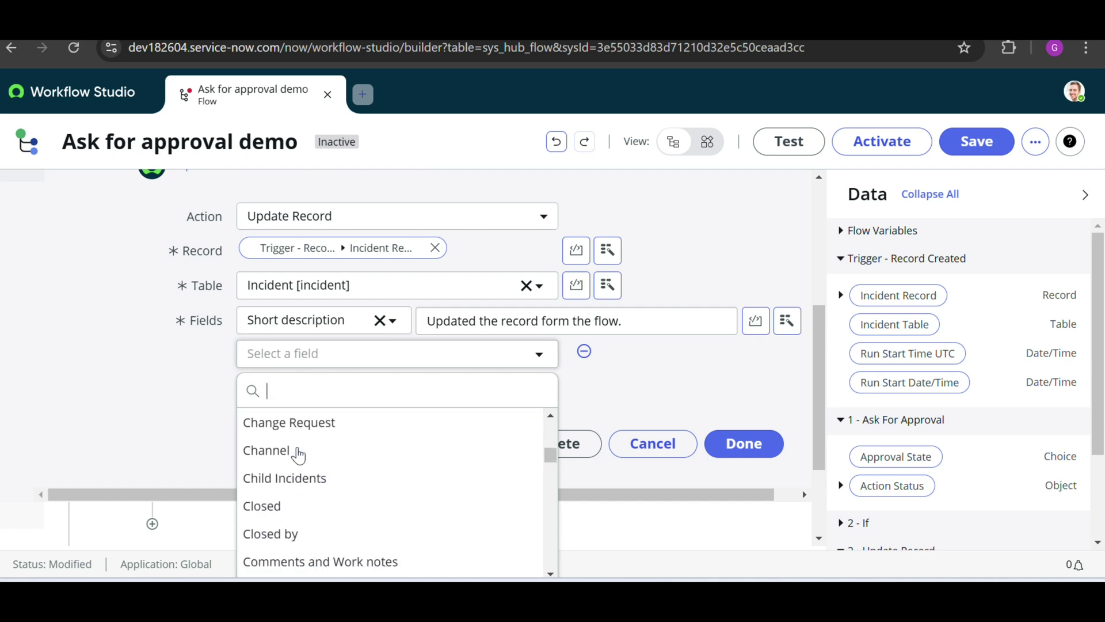
scroll(298, 454, down, 5)
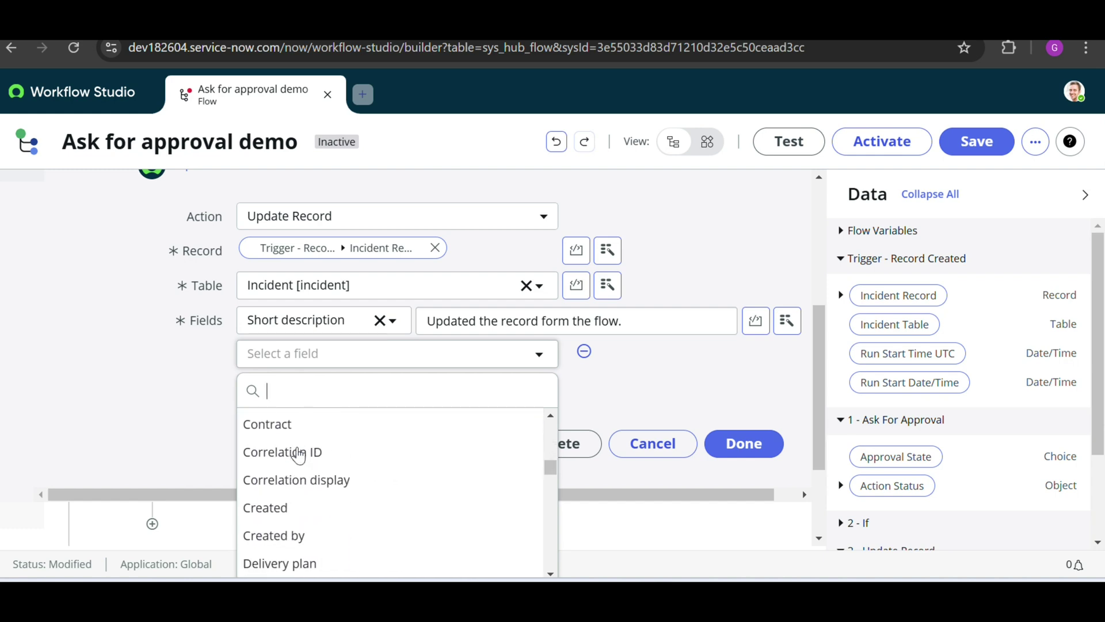
scroll(297, 455, down, 2)
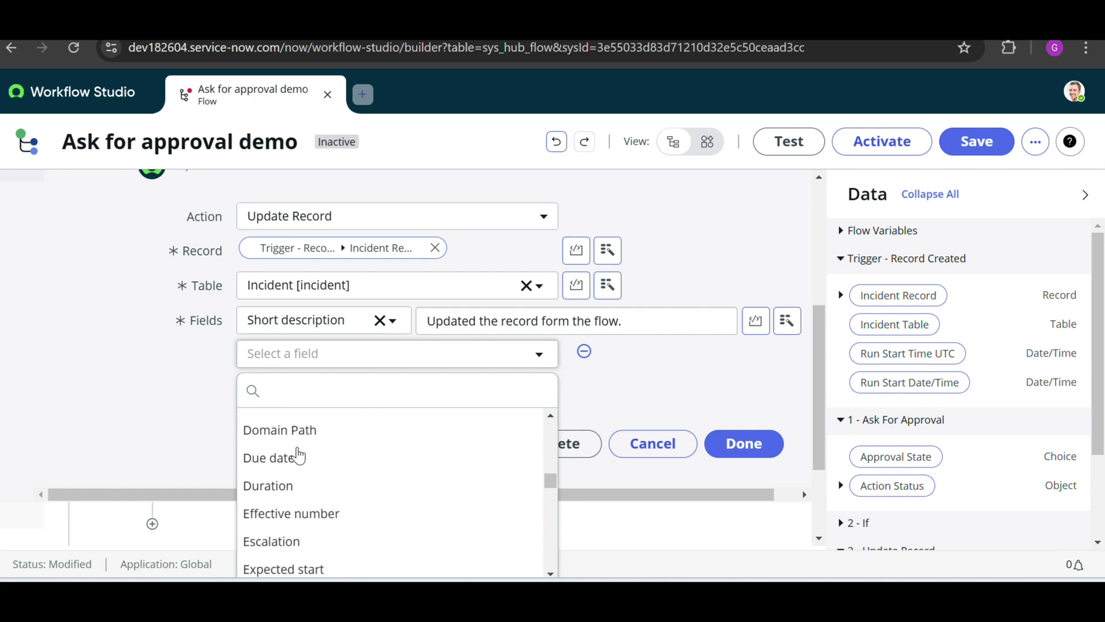
scroll(298, 455, up, 4)
scroll(298, 455, up, 6)
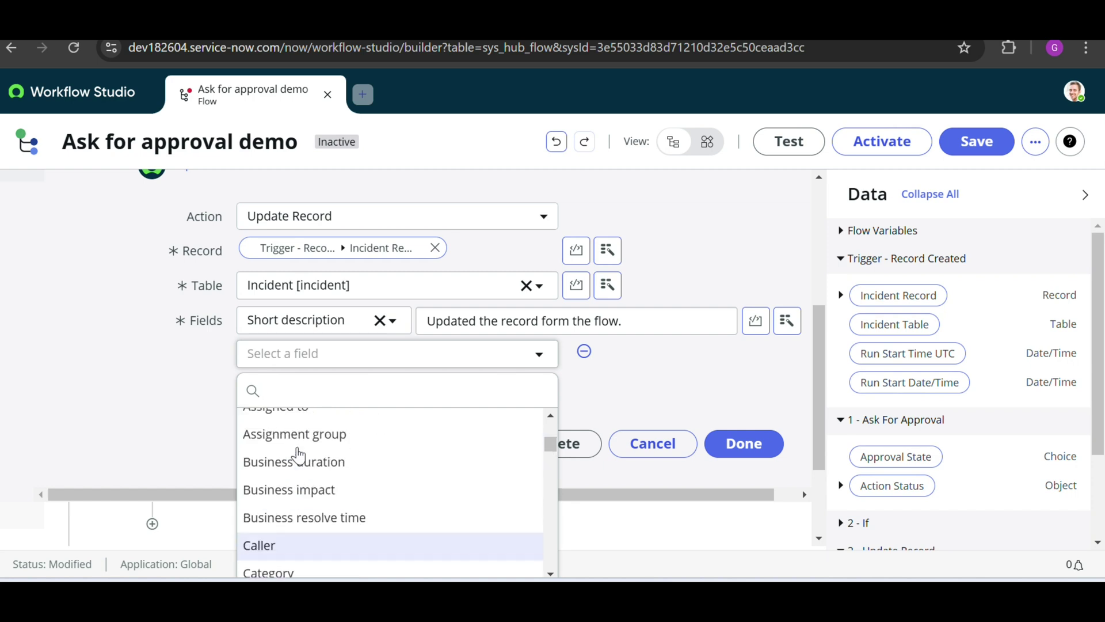
text(as)
key(BackSpace)
text(d)
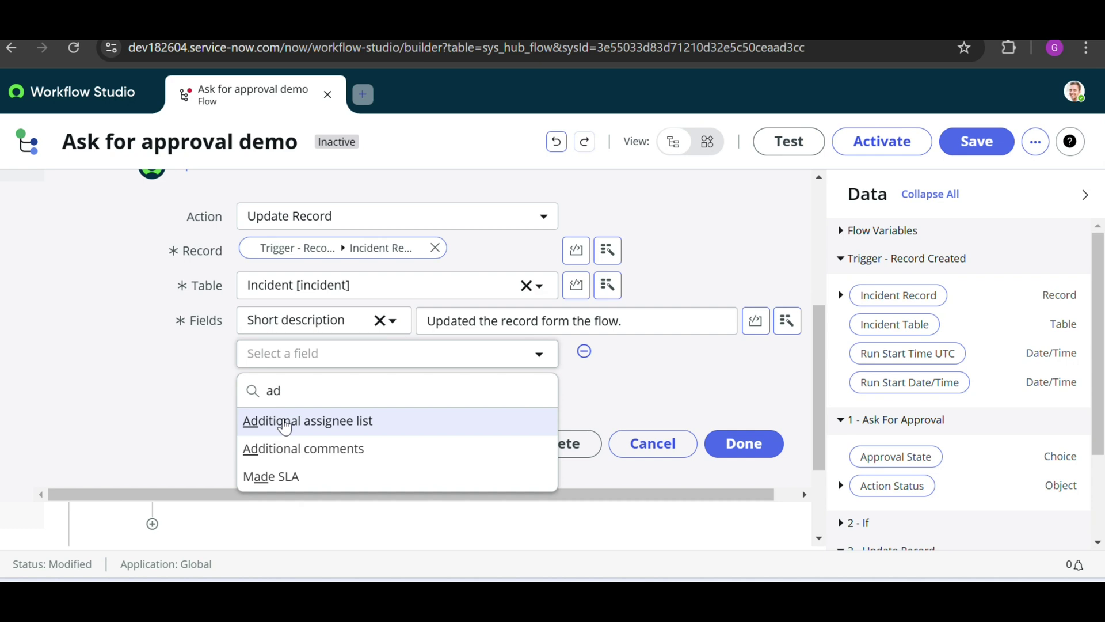
click(311, 451)
Step: Set the Additional comments value to "Approval is approved." and finish the Update Record action
click(530, 321)
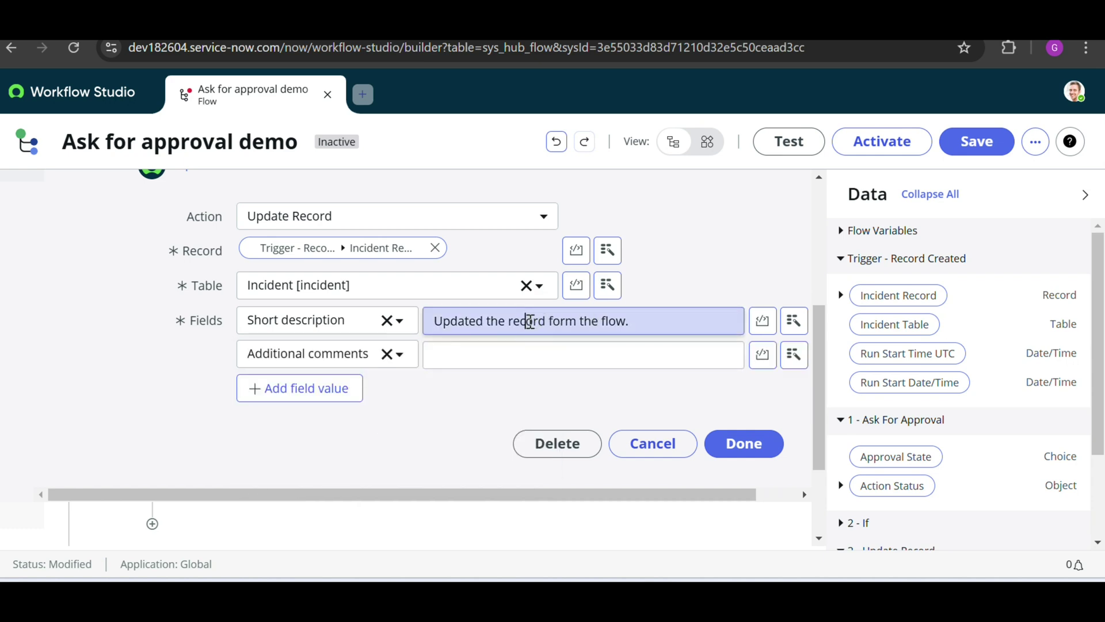
drag(629, 321, 426, 333)
click(439, 352)
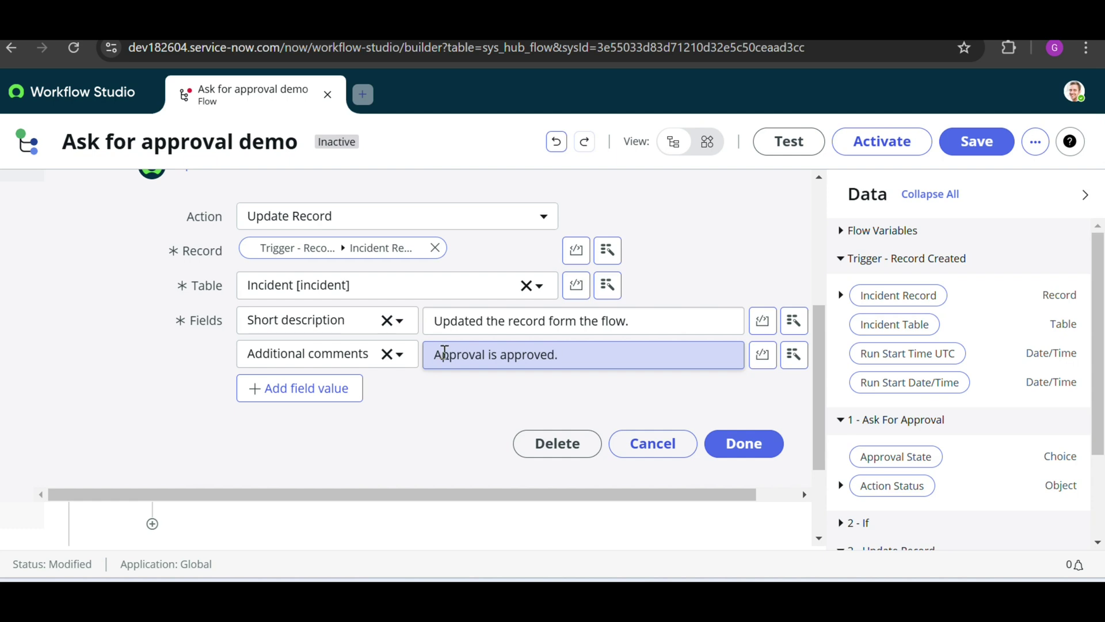
click(764, 444)
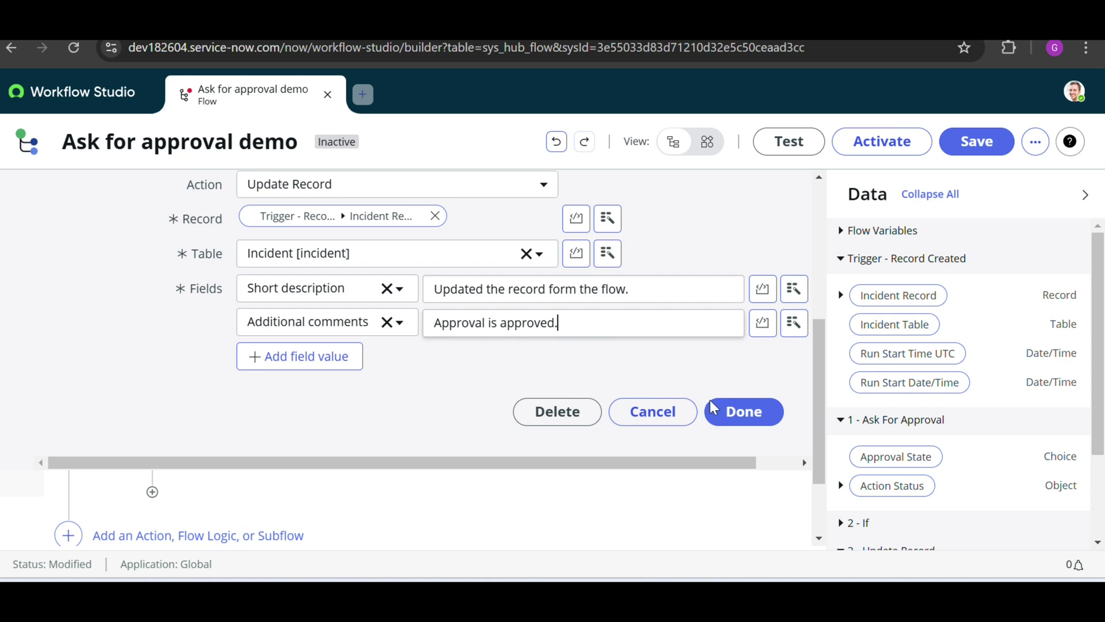
click(737, 415)
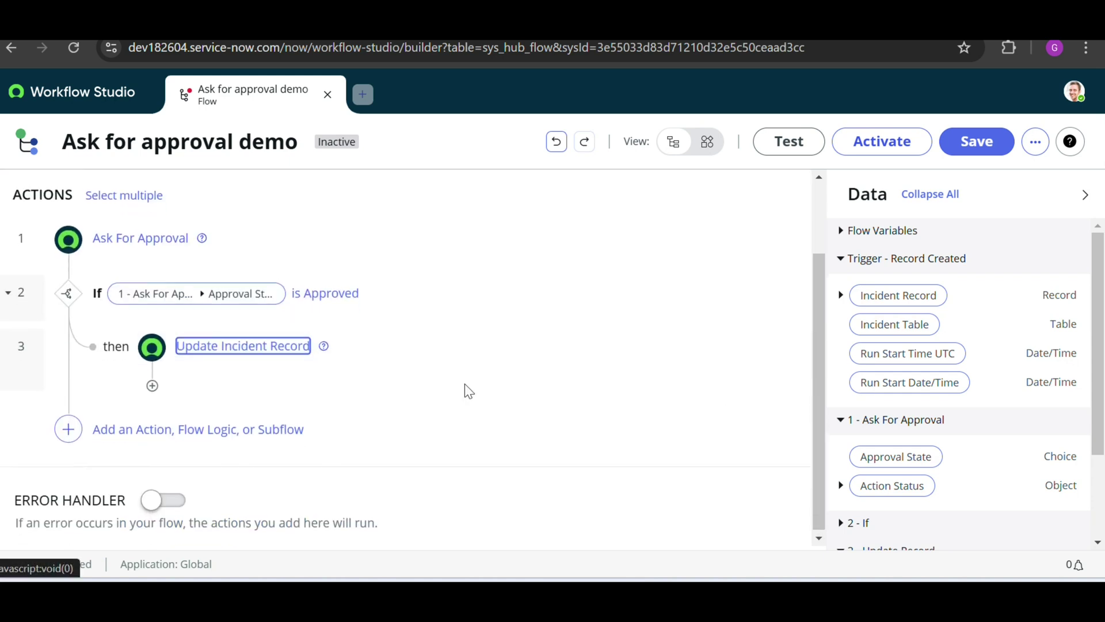
Step: Save the approval flow and activate it
click(982, 139)
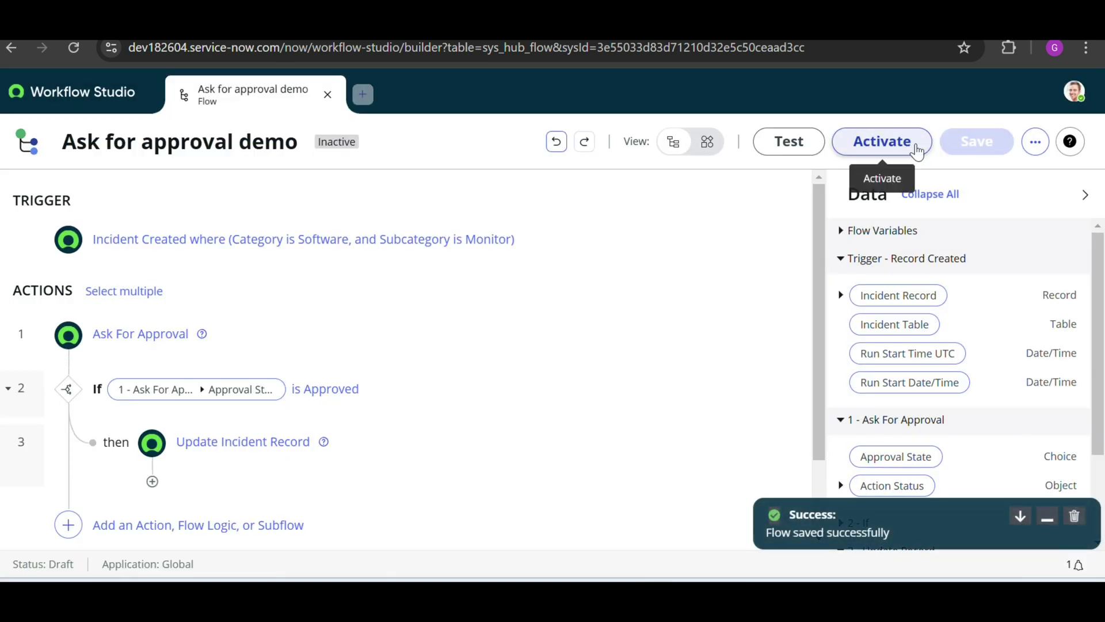
click(899, 148)
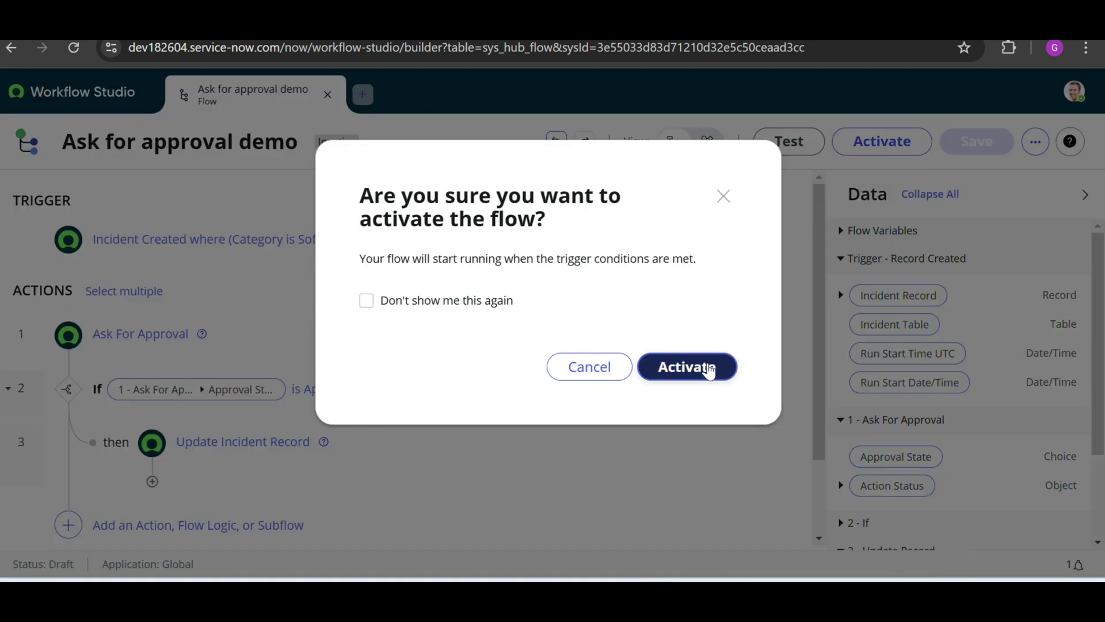
click(712, 370)
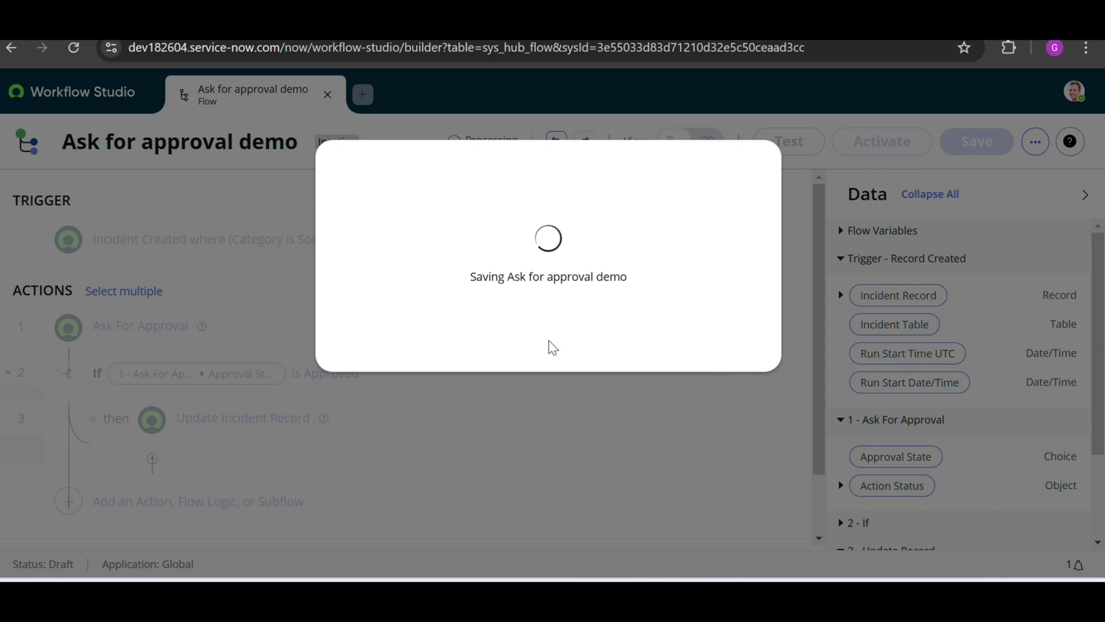
scroll(578, 316, down, 2)
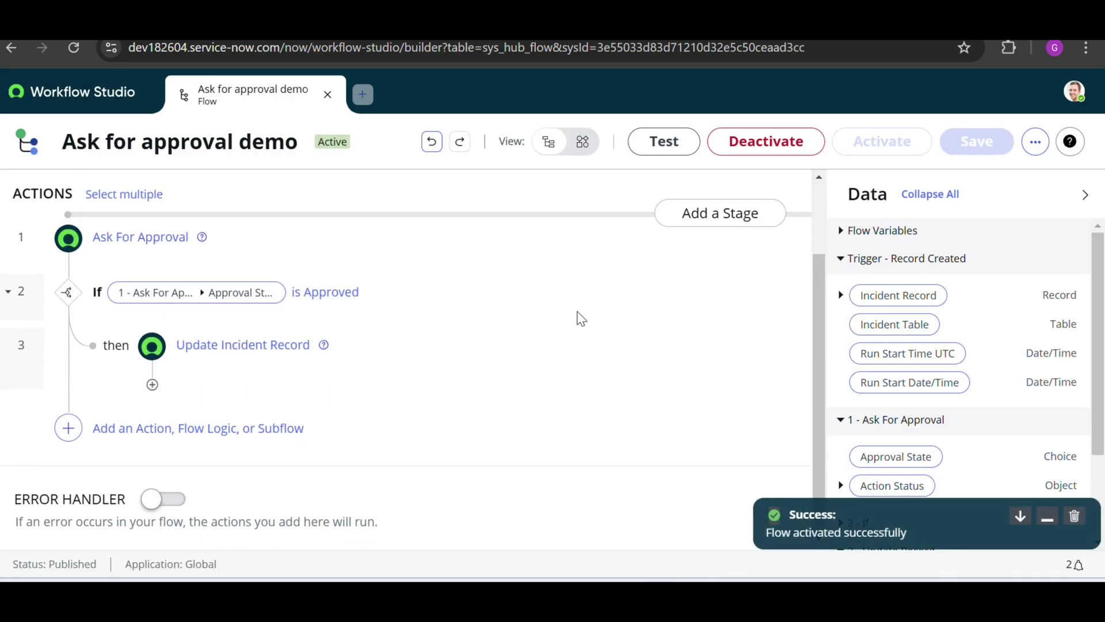
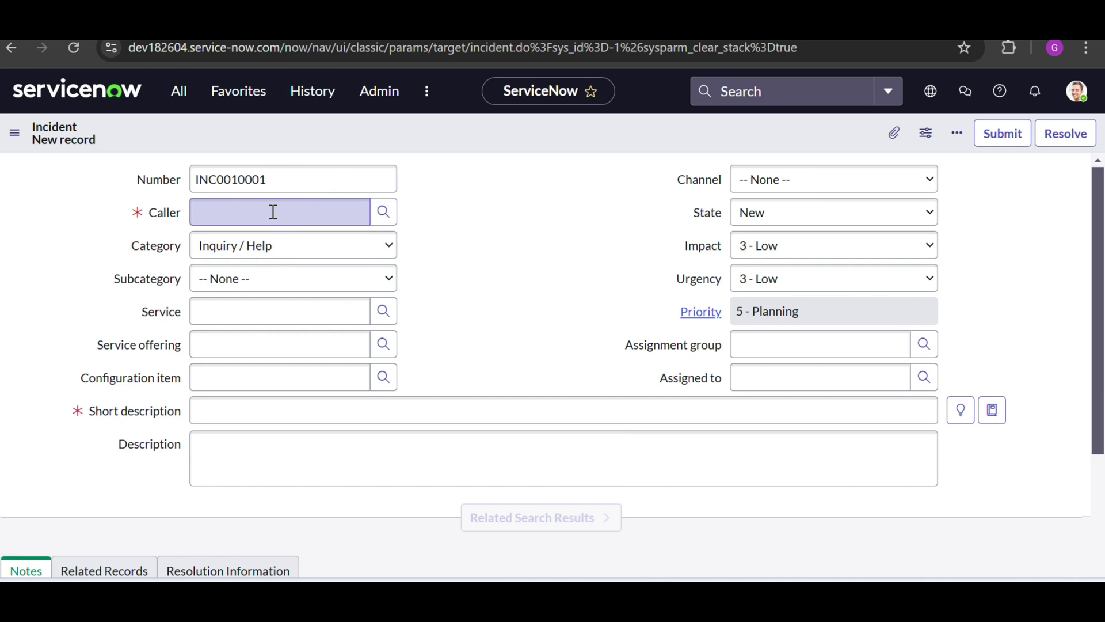
Step: Fill in the Caller on the new incident with the first user whose name starts with "a"
click(265, 214)
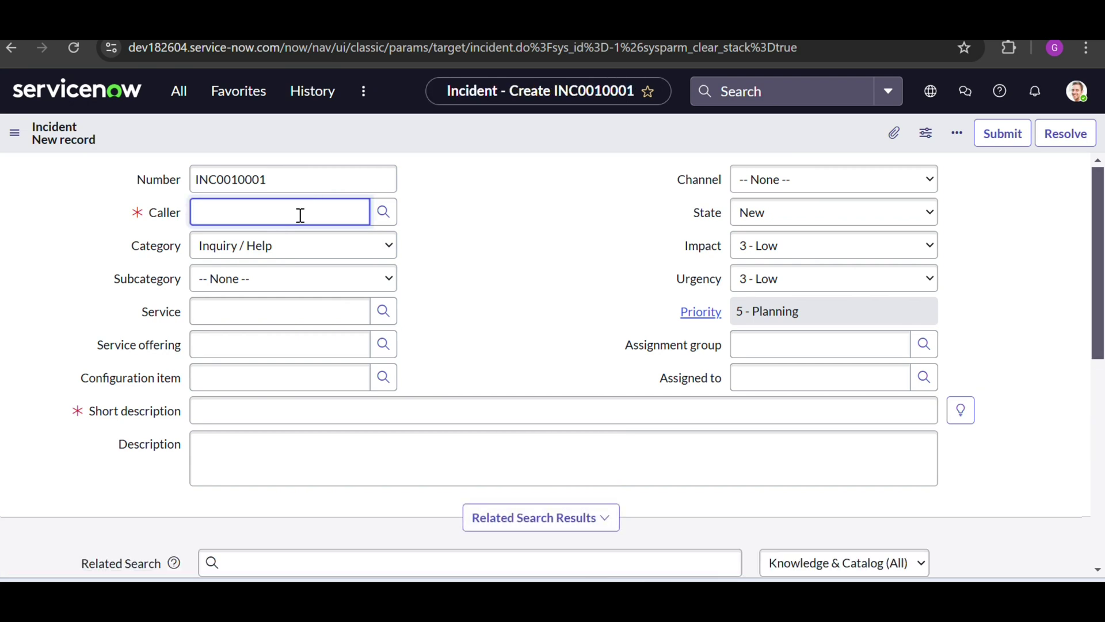
text(a)
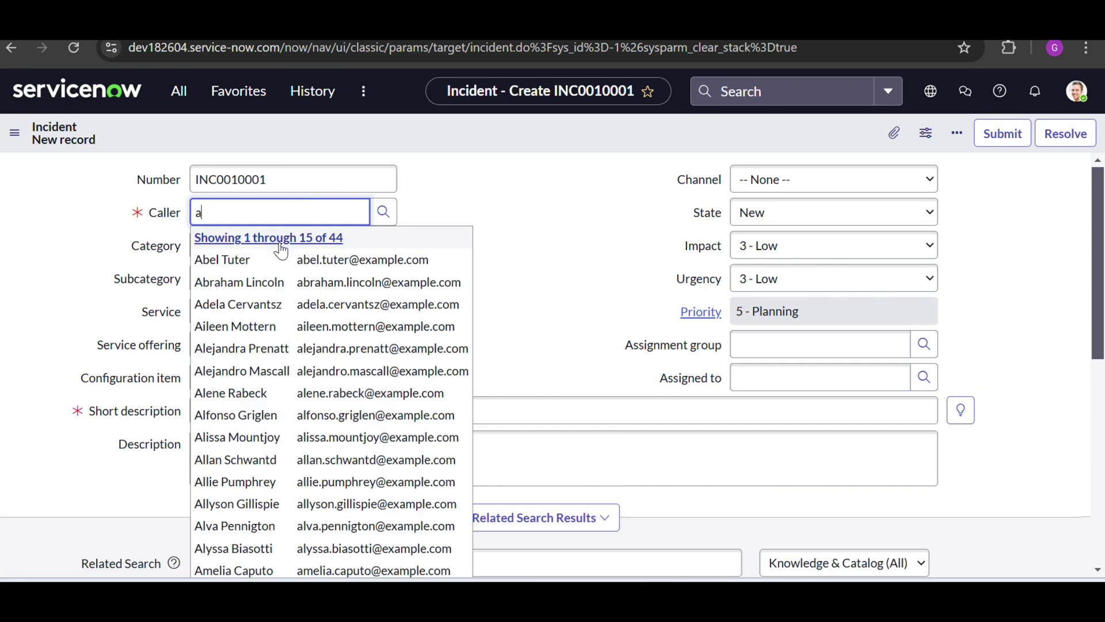
click(284, 266)
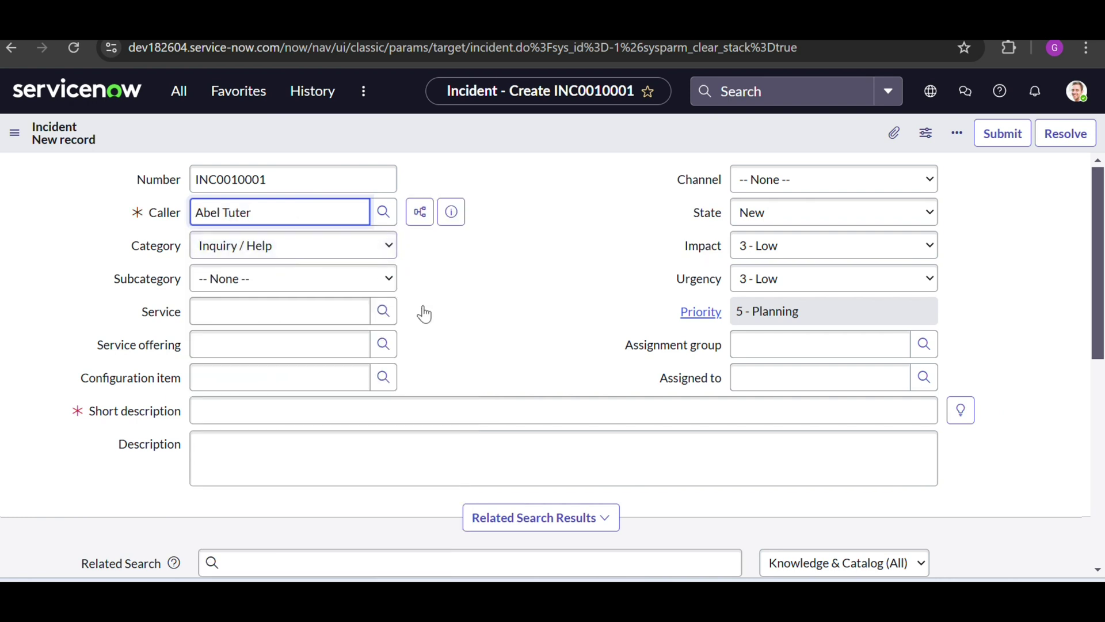
Step: Try setting the incident's Category to Software and picking a Subcategory for it
click(334, 253)
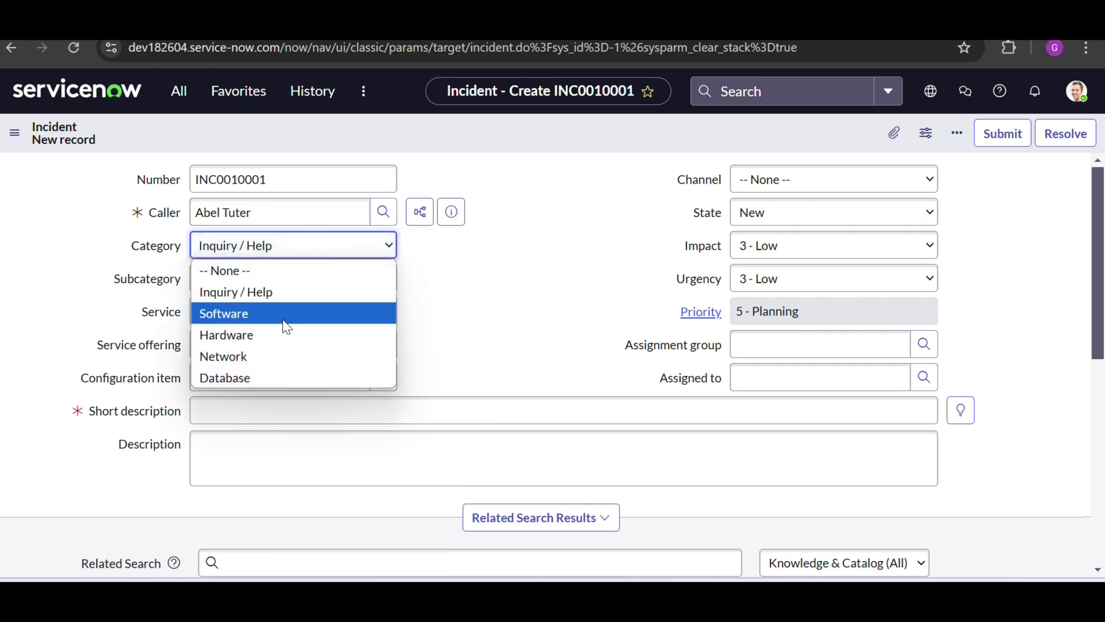
click(285, 322)
click(277, 287)
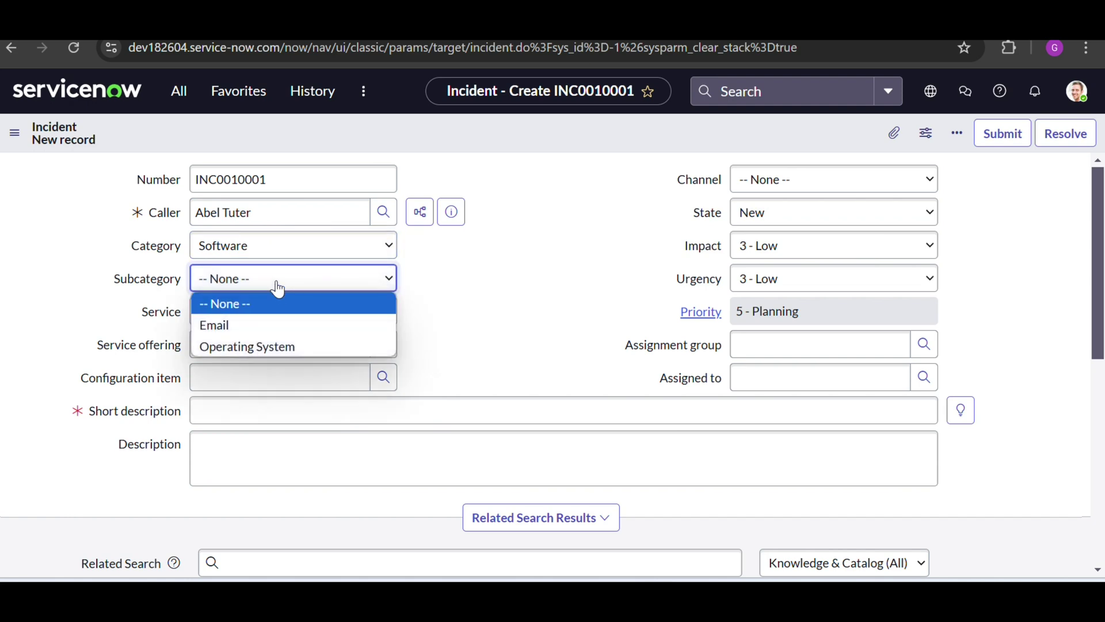
click(271, 327)
Step: Set the incident's Category to Hardware and its Subcategory to Monitor
click(284, 250)
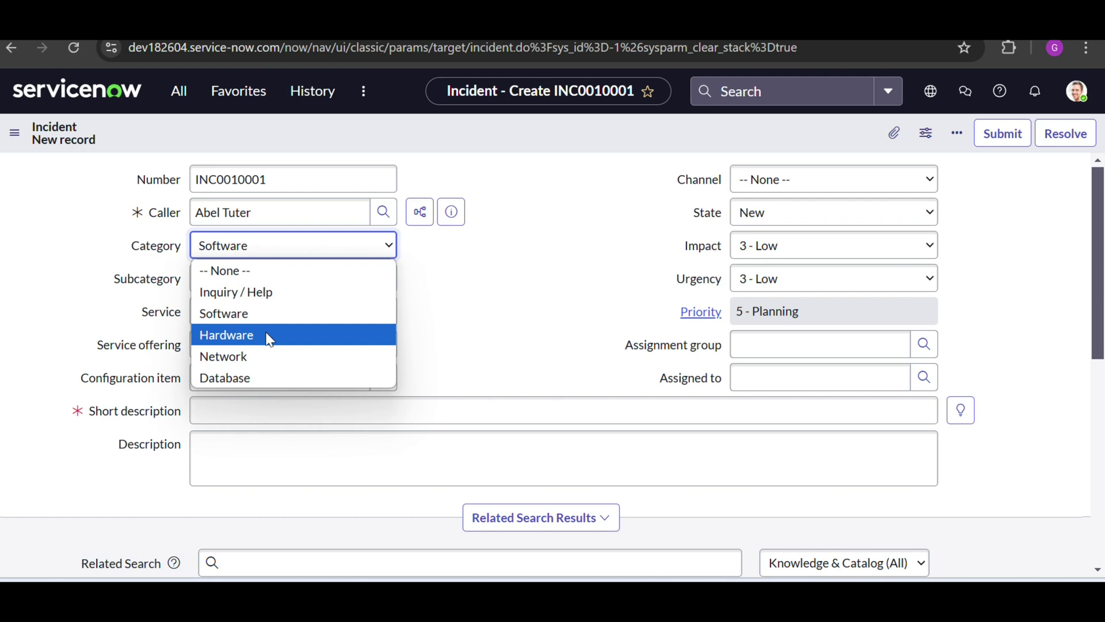
click(268, 337)
click(277, 293)
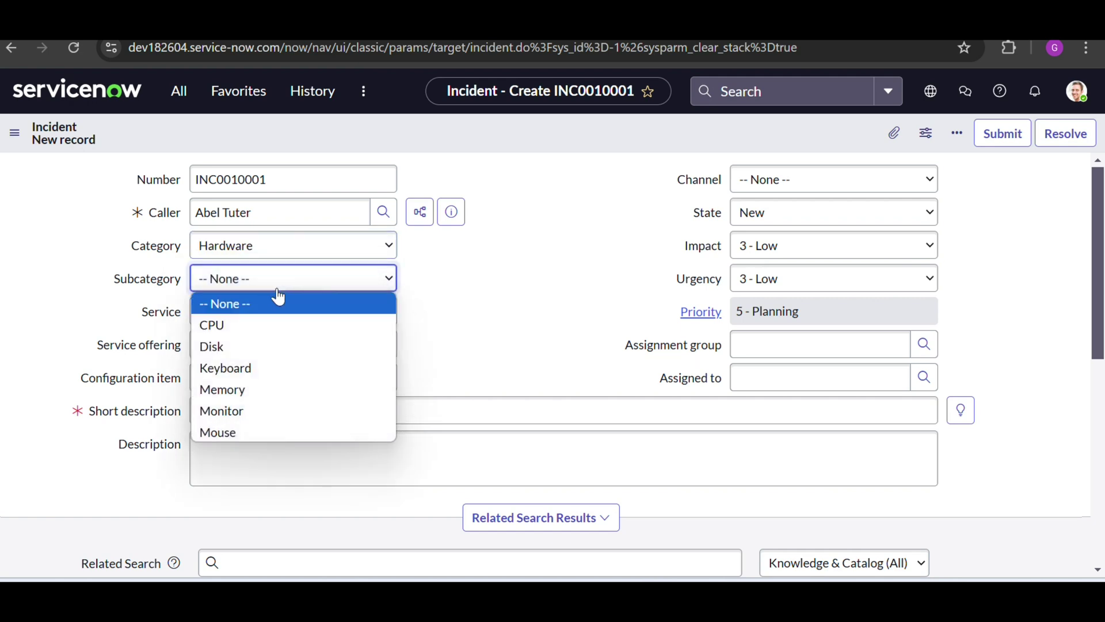
click(254, 409)
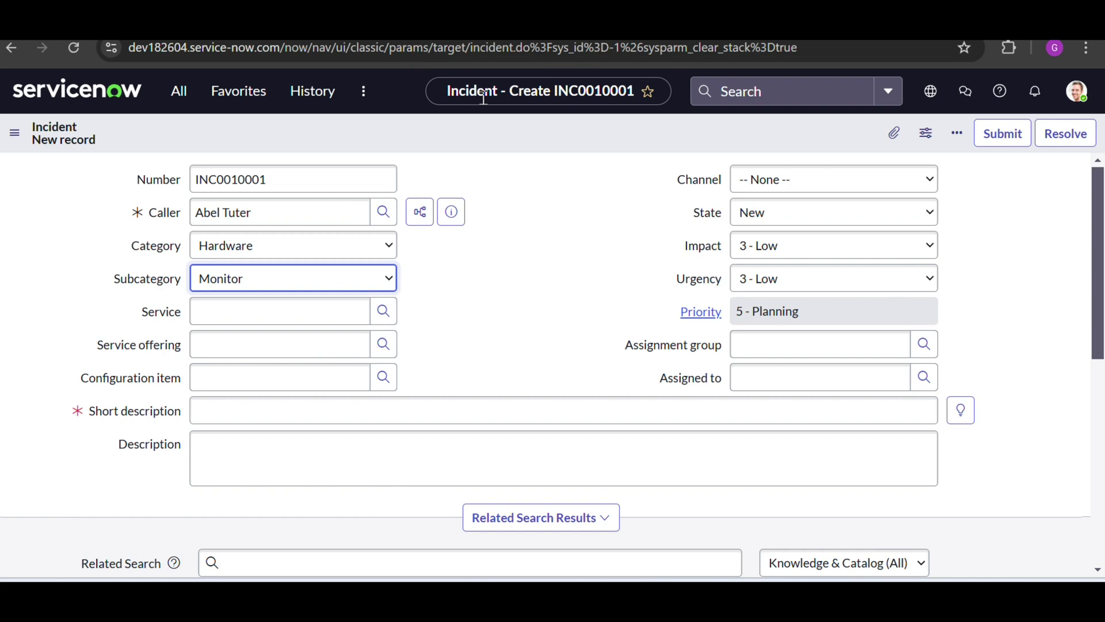
Step: Switch back to the flow in Workflow Studio, set the trigger's Category condition to Hardware, and save the flow
key(ctrl+Tab)
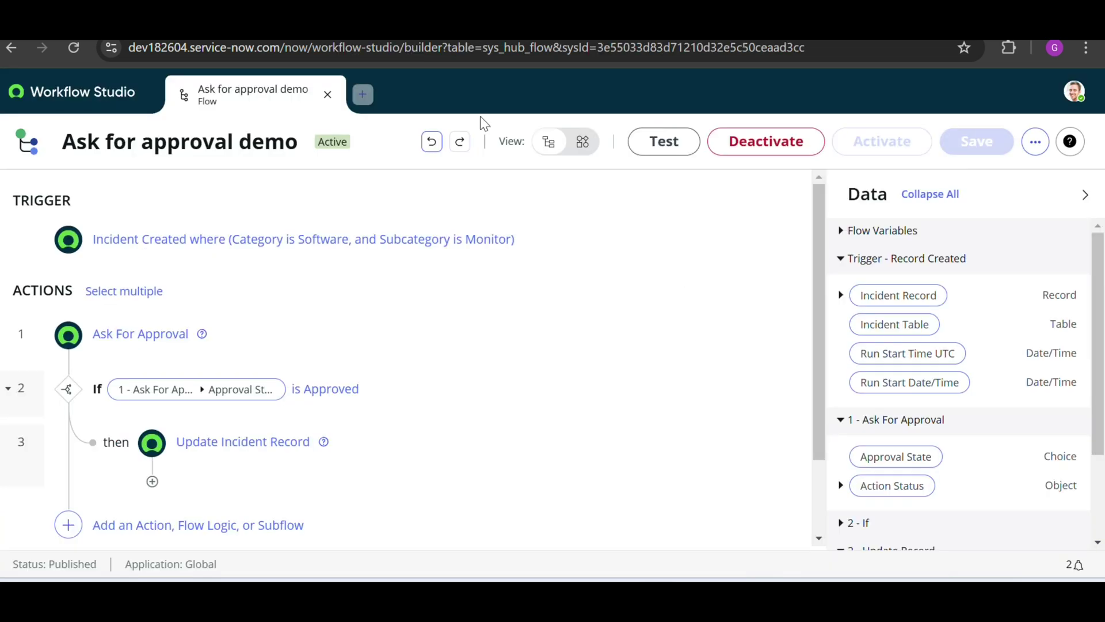
click(360, 247)
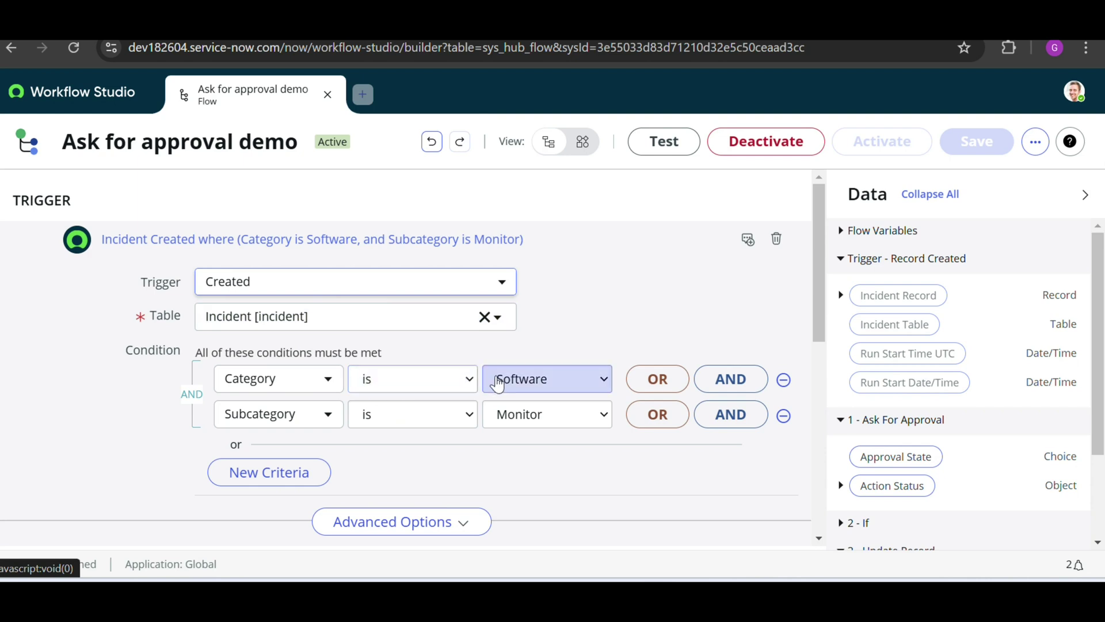
click(519, 379)
click(516, 475)
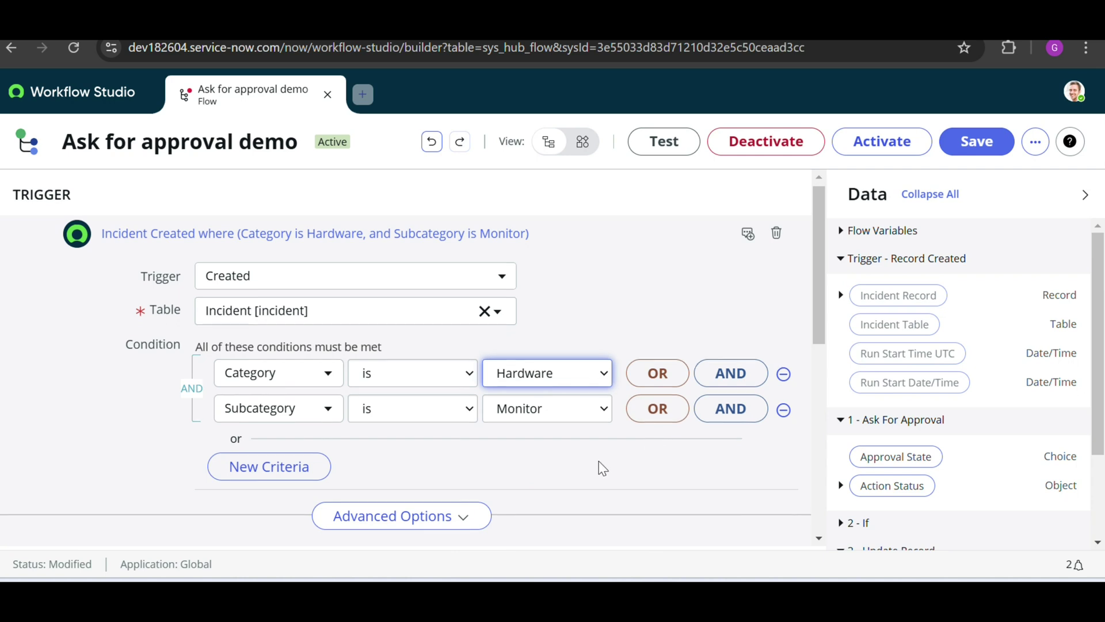
scroll(597, 464, down, 1)
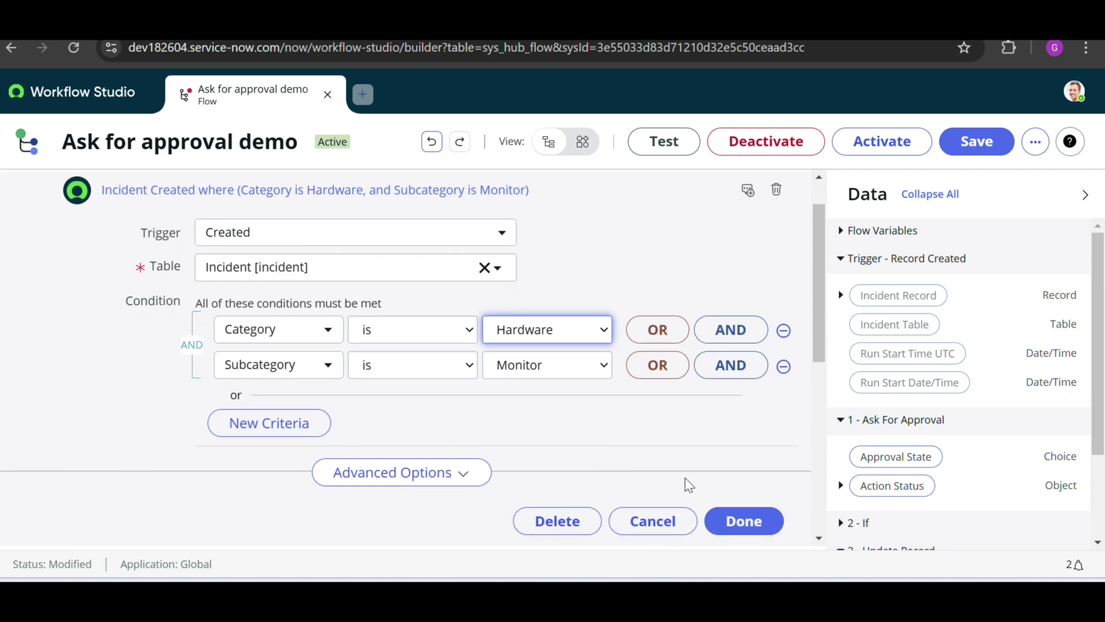
click(740, 523)
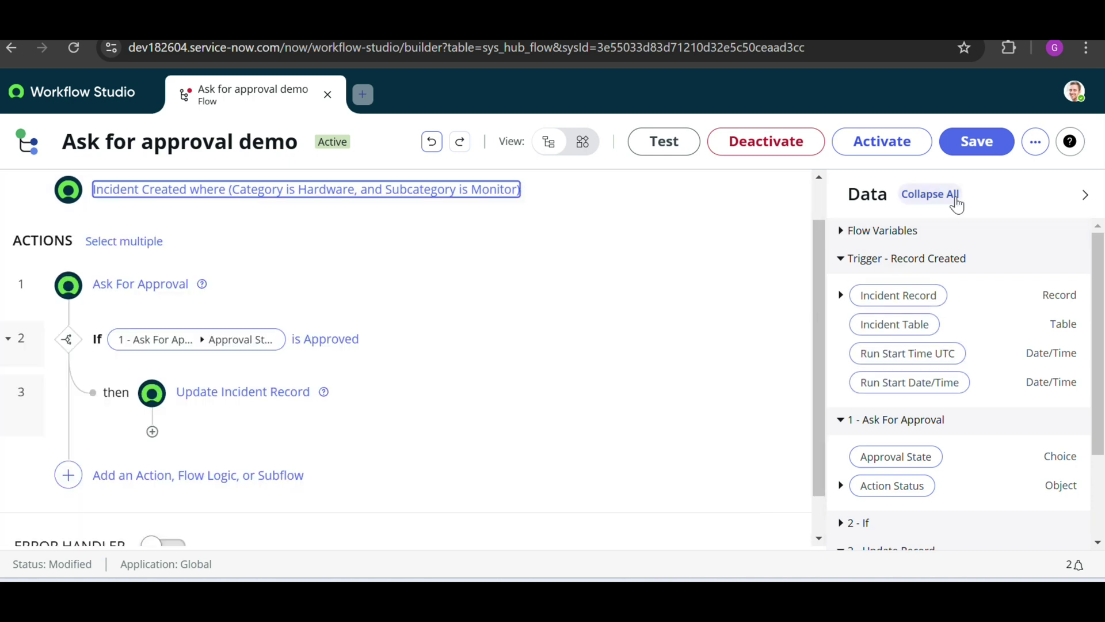
click(977, 143)
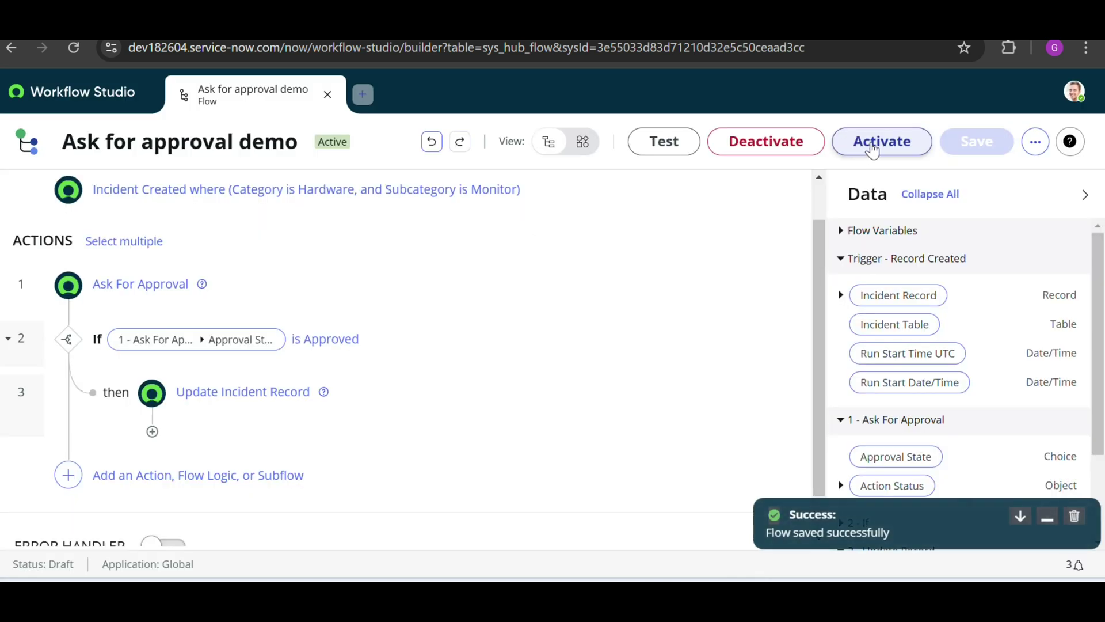
Step: Activate the saved "Ask for approval demo" flow and confirm the activation
click(872, 142)
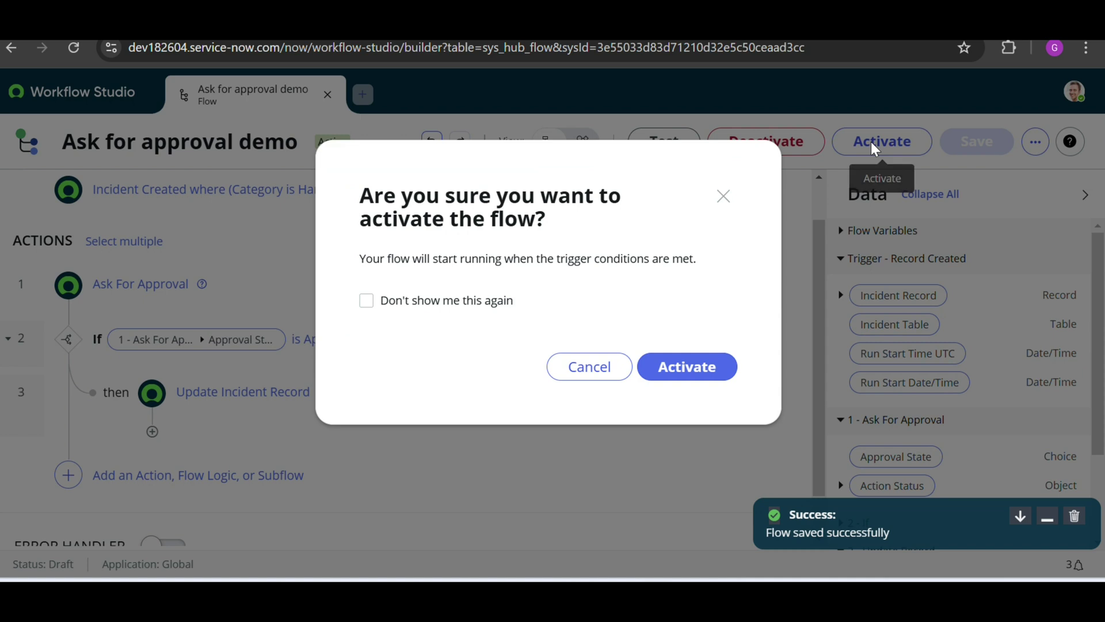
click(696, 366)
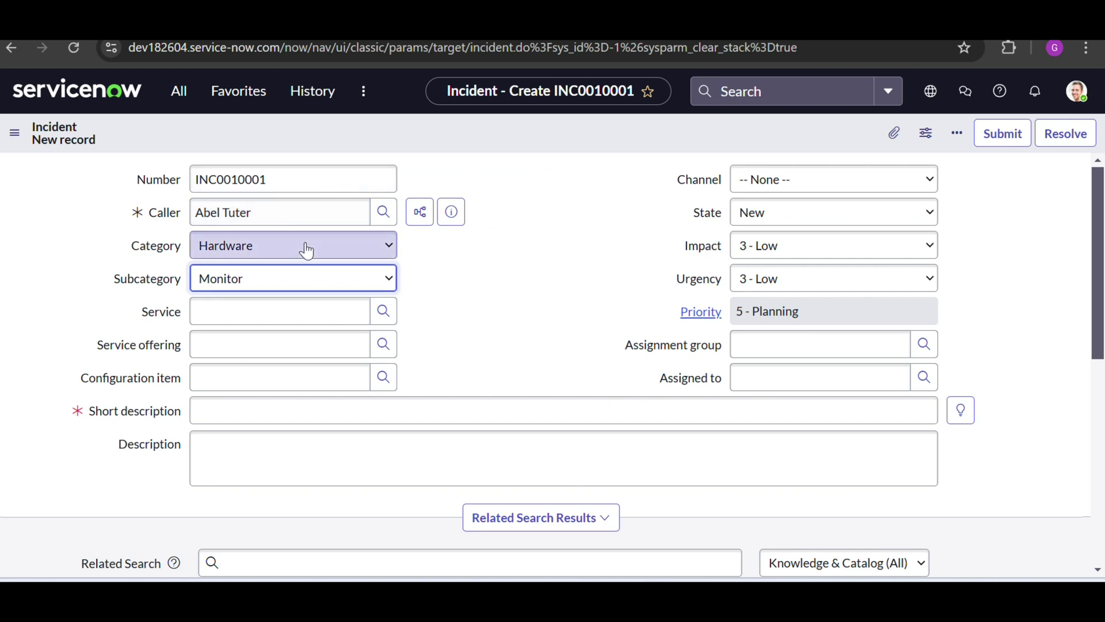
Step: Return to the new incident form and reselect Hardware as Category and Monitor as Subcategory
click(305, 248)
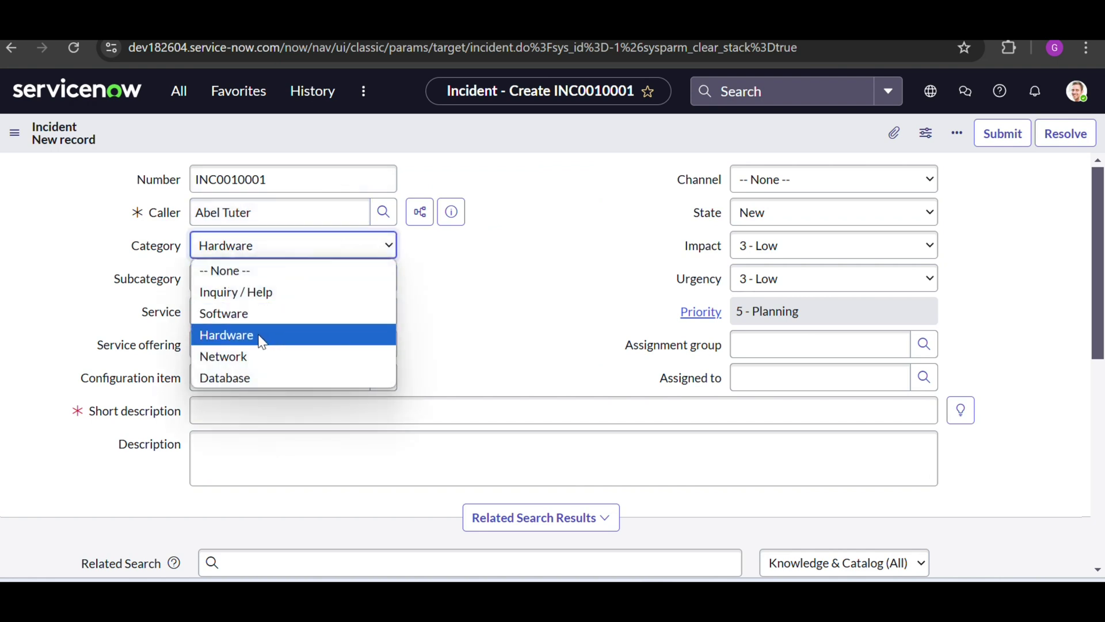
click(260, 335)
click(249, 281)
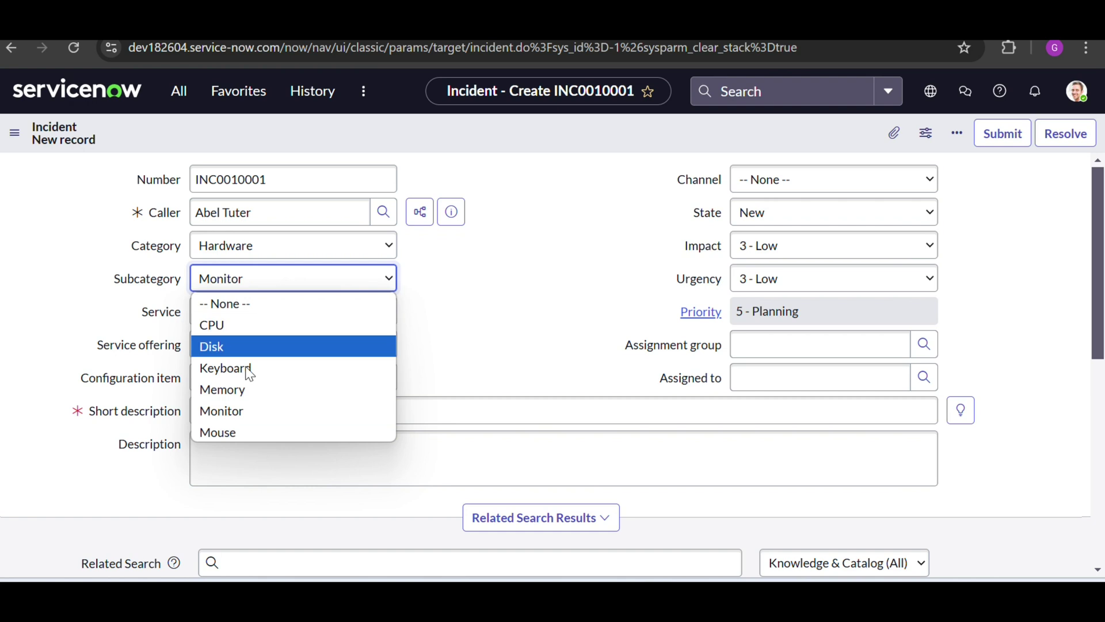
click(234, 411)
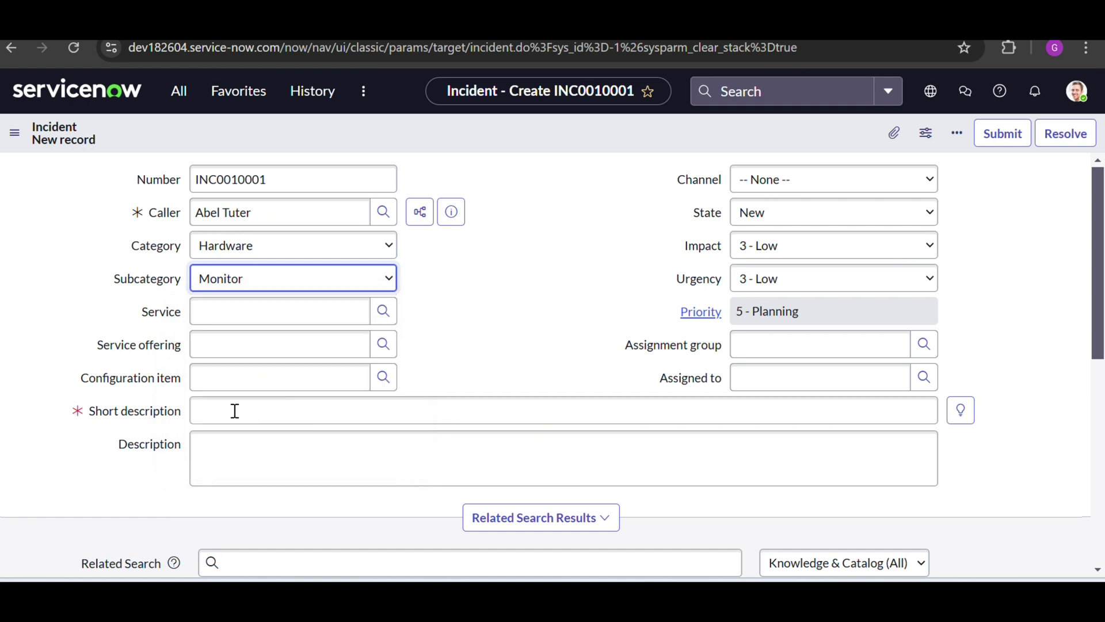
Step: Enter "Demo test" as the incident's Short description, save the record and look through the saved form
click(409, 404)
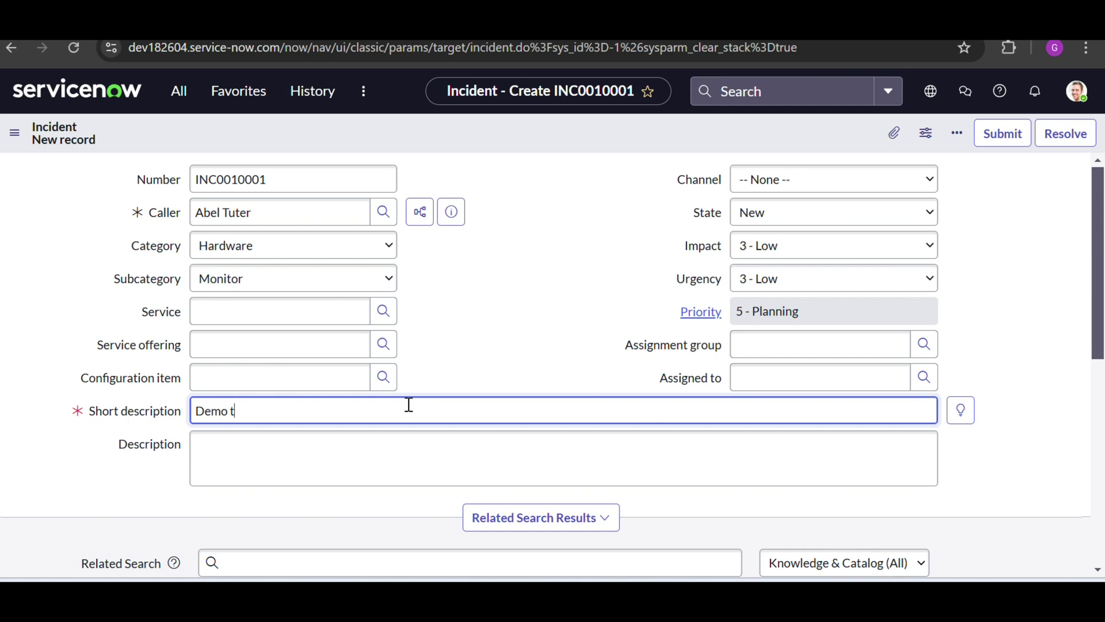
click(534, 324)
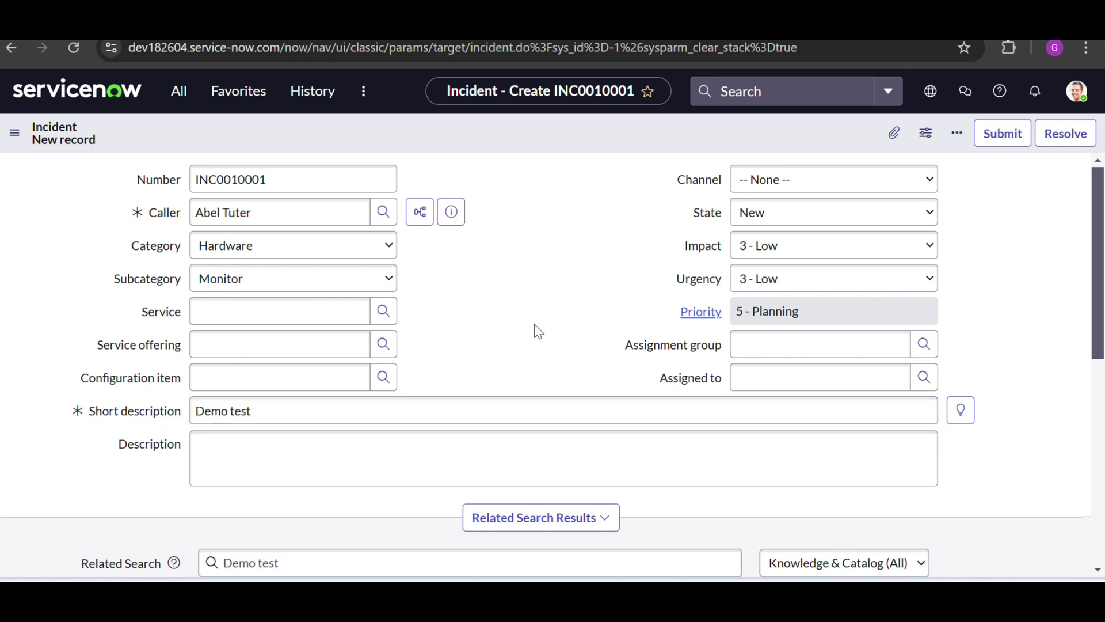
scroll(534, 324, down, 3)
scroll(535, 323, up, 3)
right_click(497, 135)
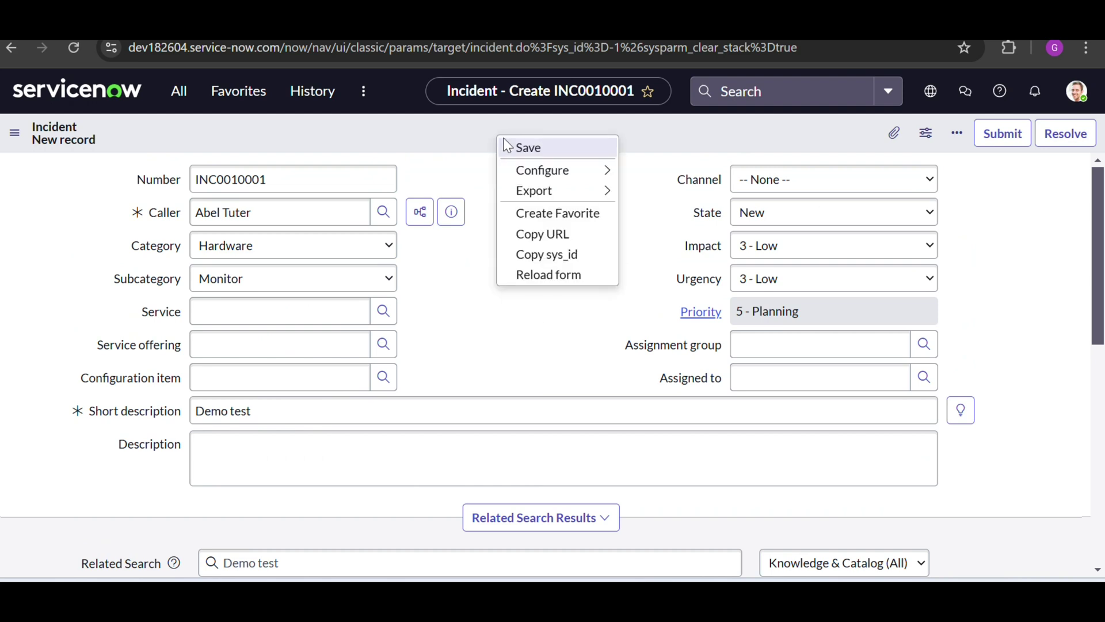
click(512, 149)
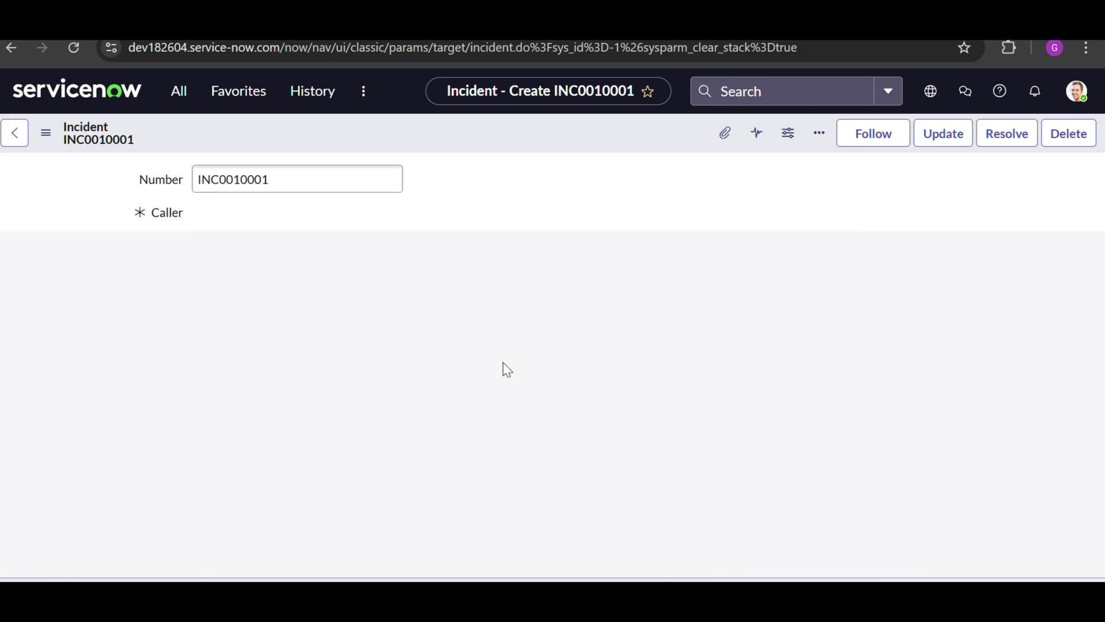
scroll(504, 367, down, 2)
scroll(507, 368, down, 8)
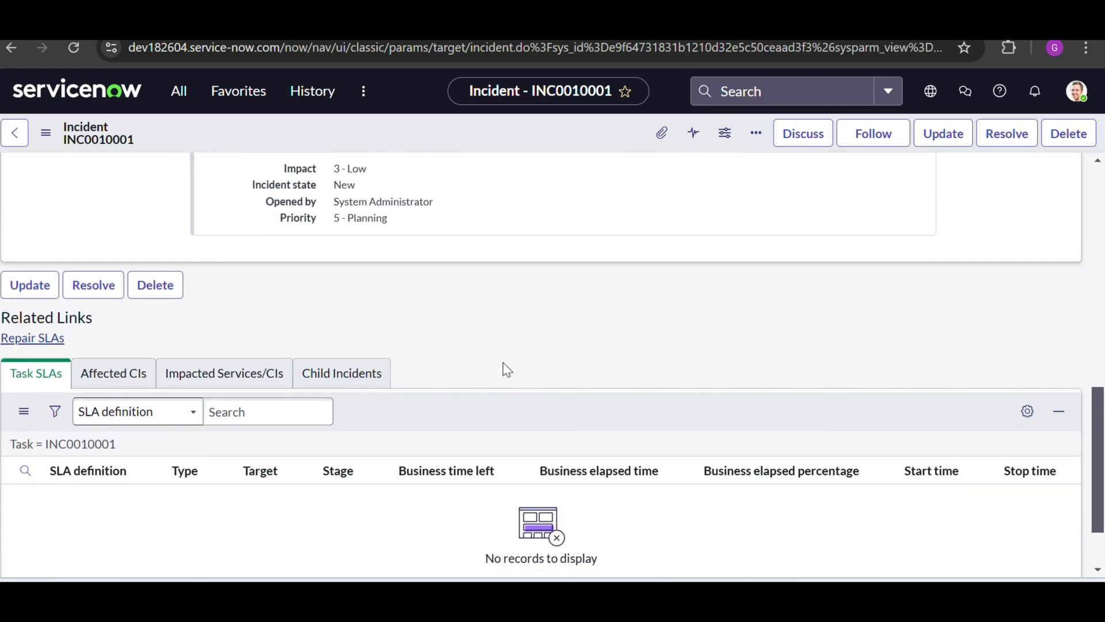
scroll(507, 368, up, 5)
scroll(504, 368, up, 5)
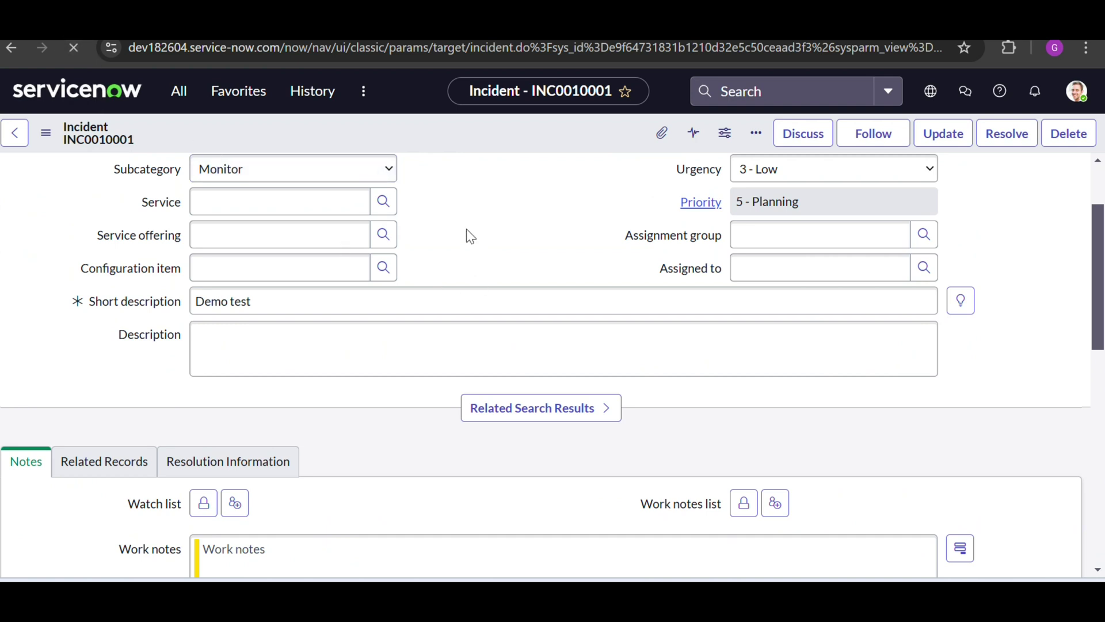
Step: Switch to Workflow Studio, open the flow's latest execution and examine the details of its "is Approved" condition
key(ctrl+Tab)
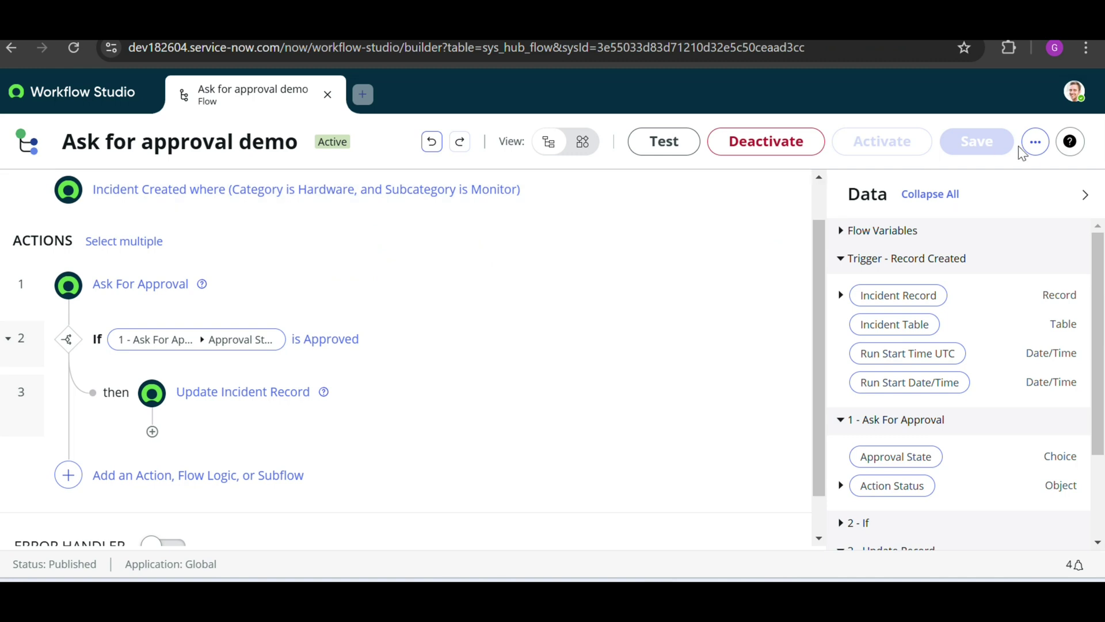
click(1036, 142)
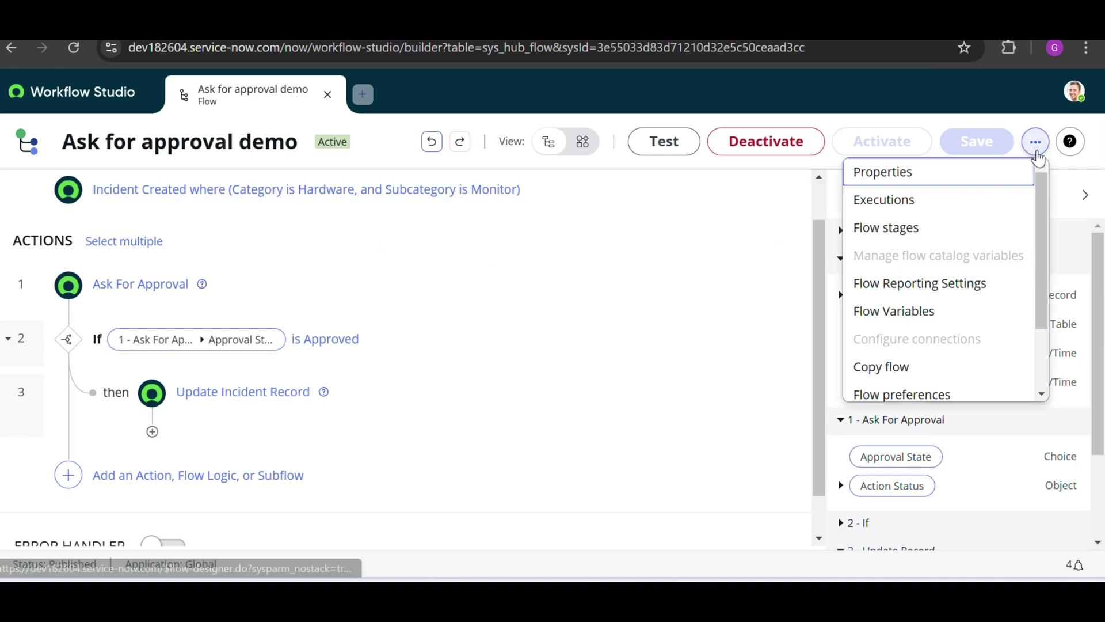
click(885, 199)
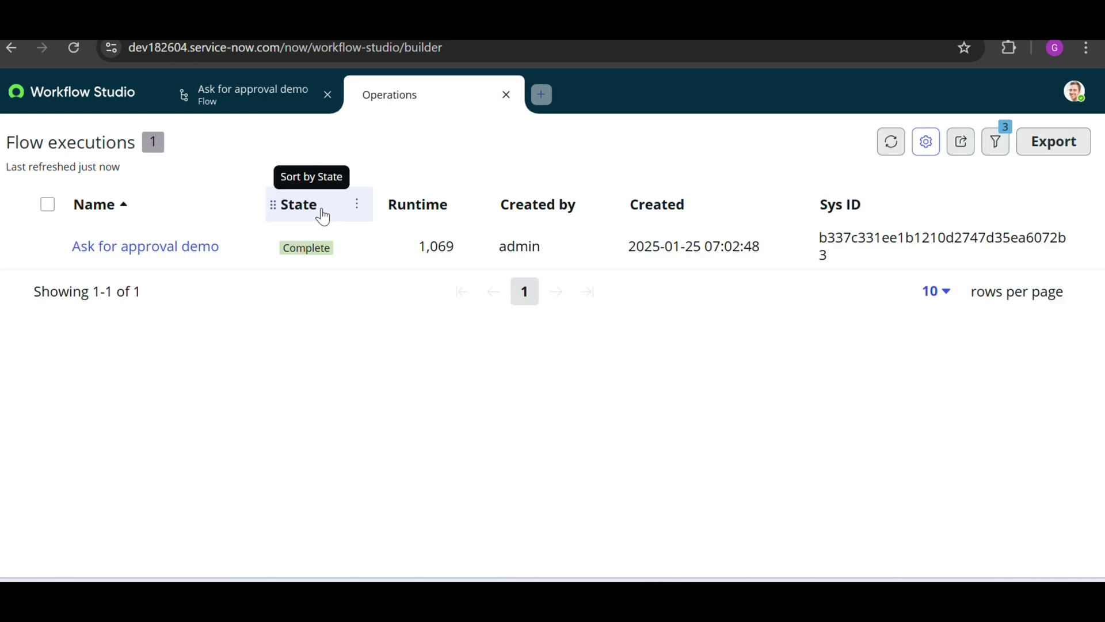
click(178, 252)
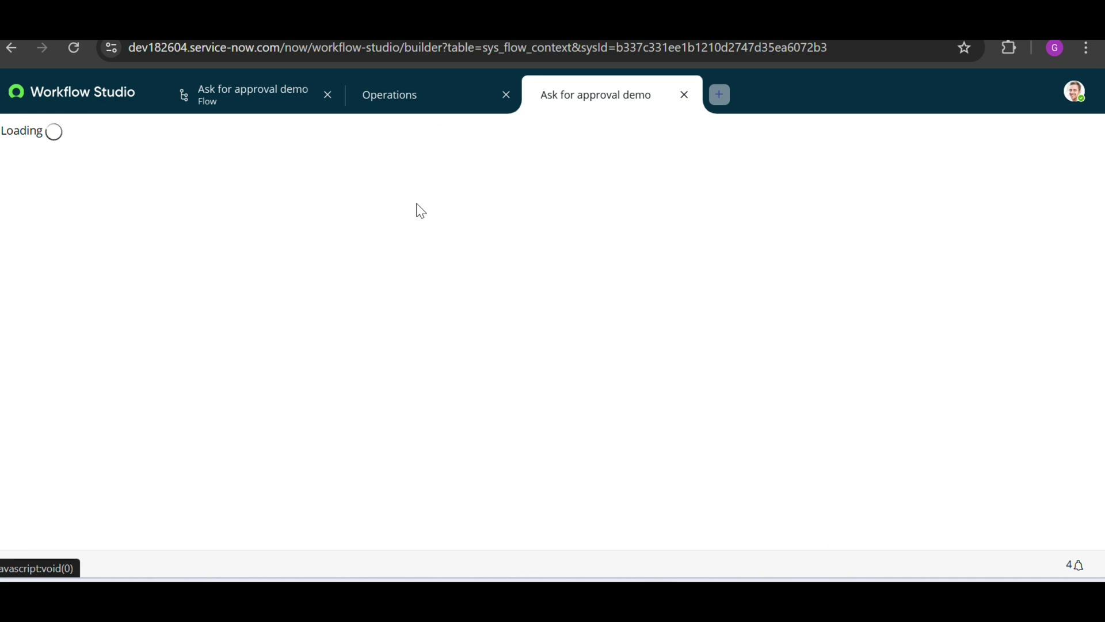
scroll(529, 349, down, 1)
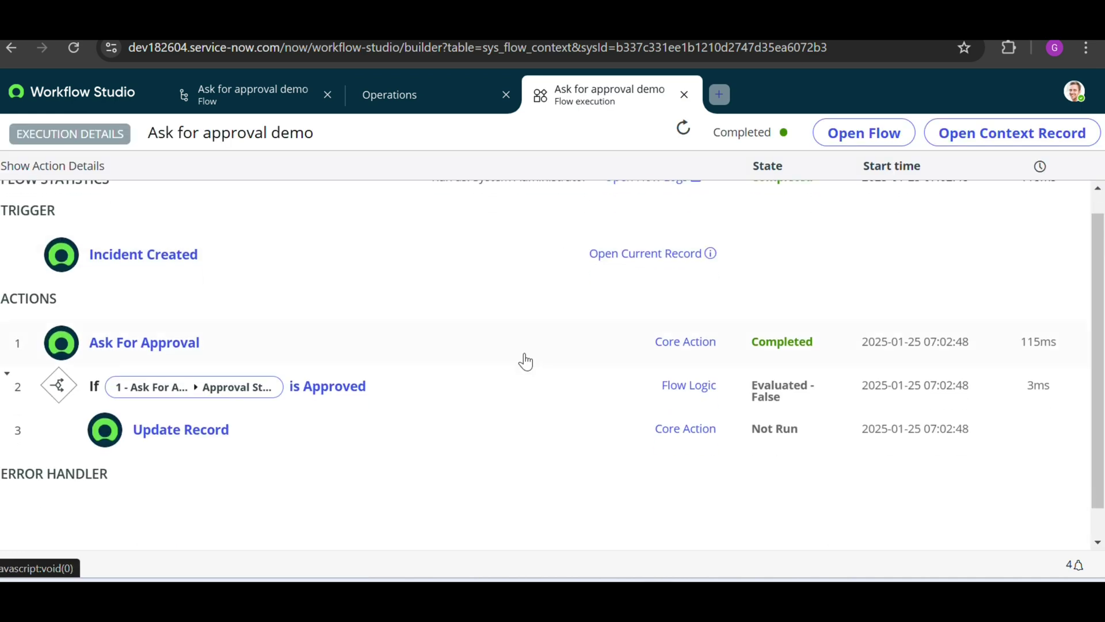
click(454, 397)
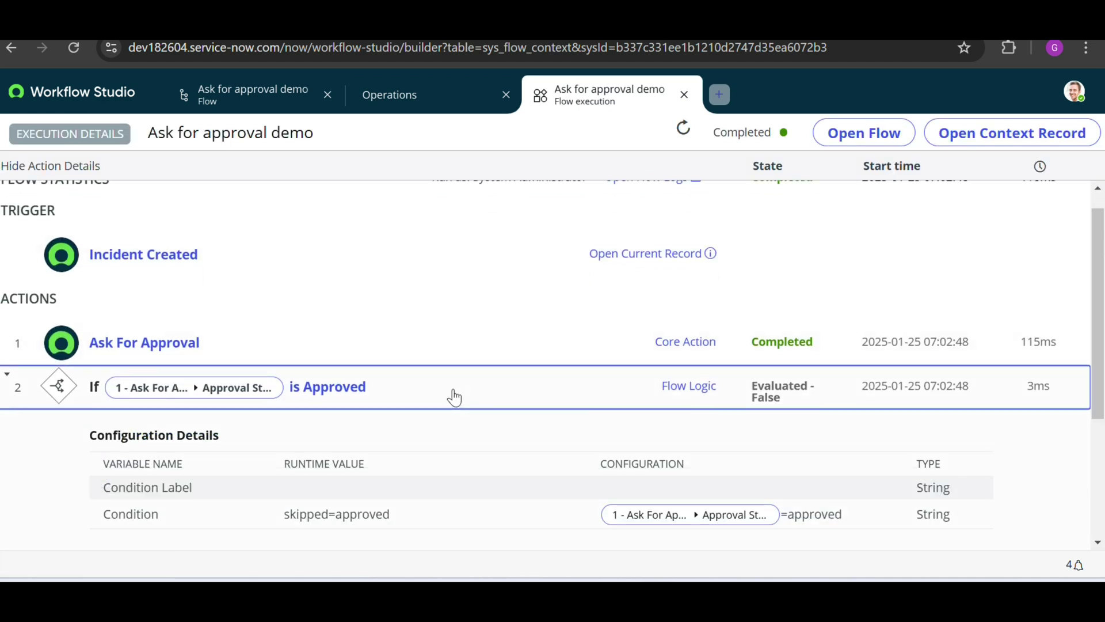
scroll(455, 411, down, 3)
scroll(454, 412, up, 2)
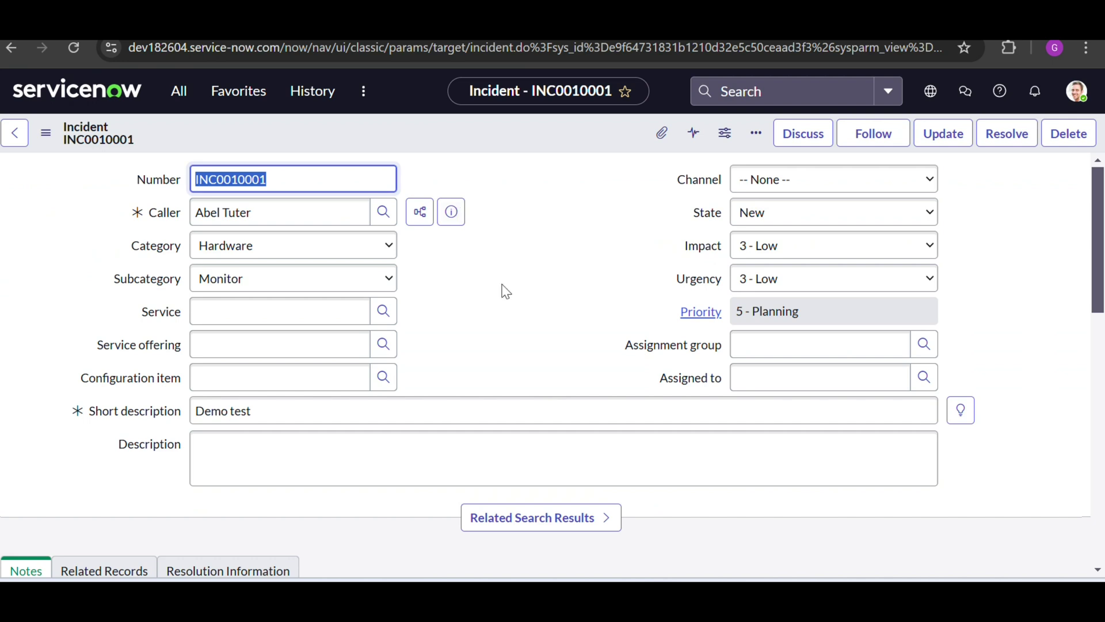
Step: Check the saved incident's fields and activity, and examine the Ask For Approval action's configuration and output data in the flow execution
scroll(577, 353, down, 9)
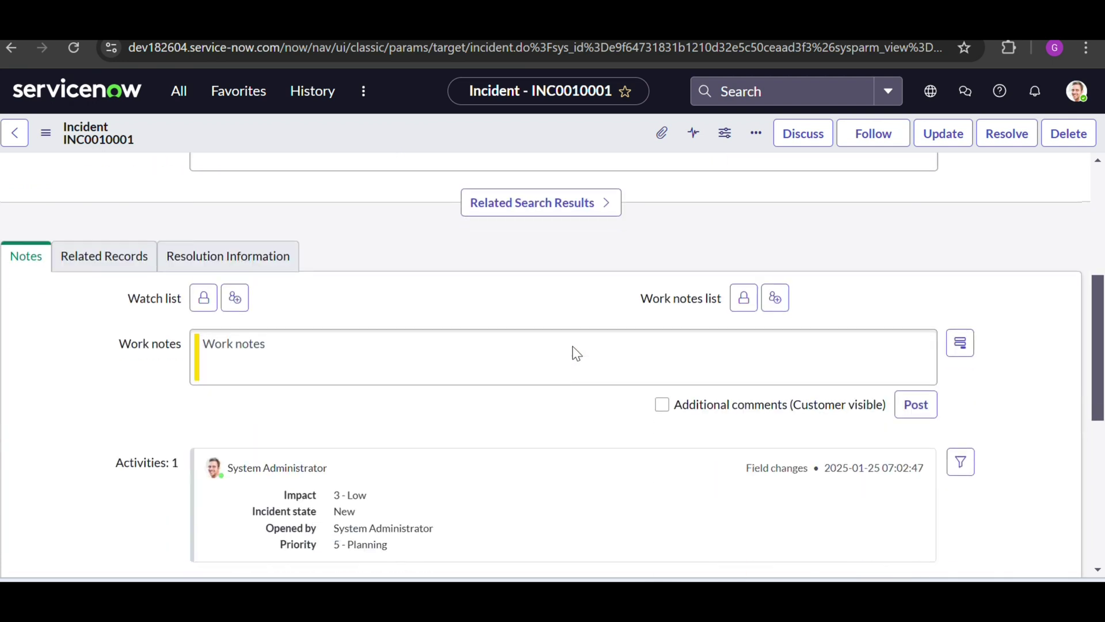
scroll(573, 349, up, 8)
scroll(574, 347, up, 1)
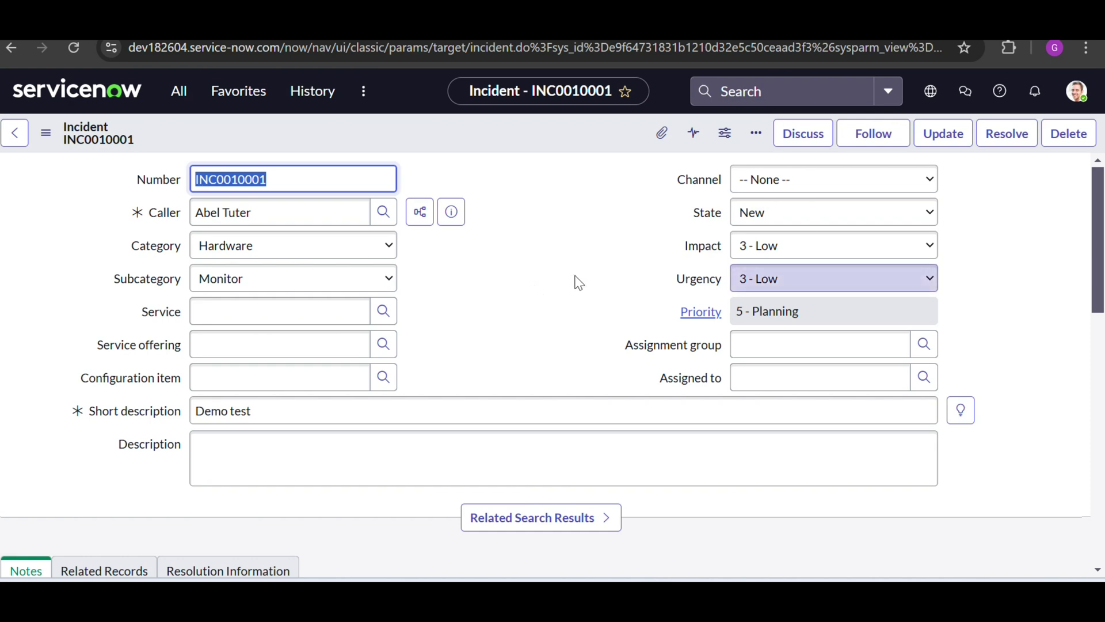
key(ctrl+Tab)
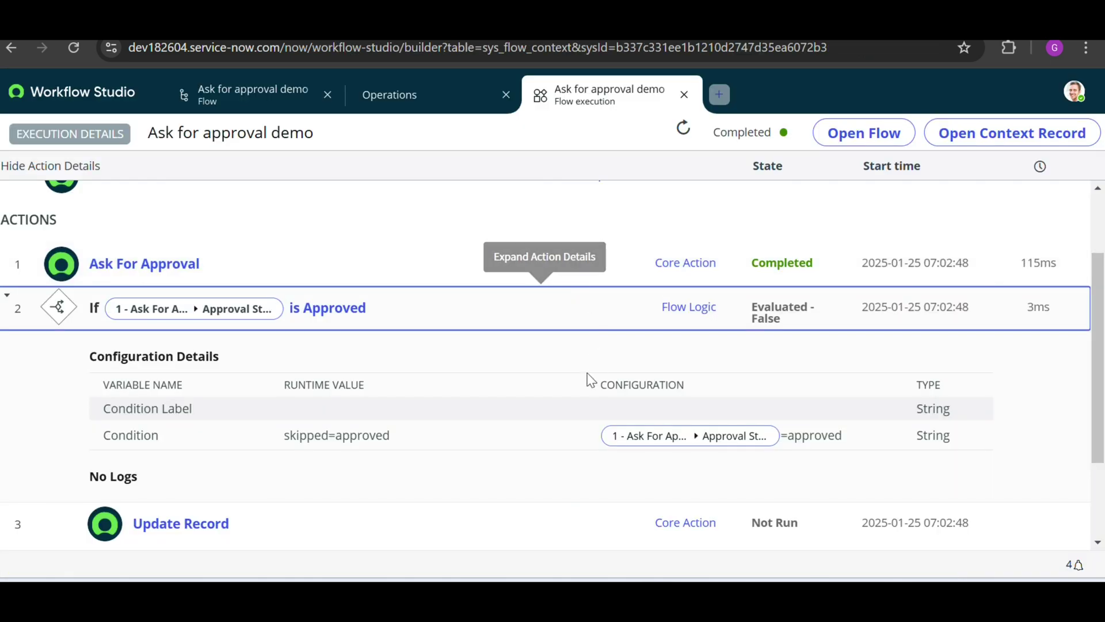
scroll(593, 377, down, 2)
scroll(584, 345, up, 1)
scroll(567, 339, up, 2)
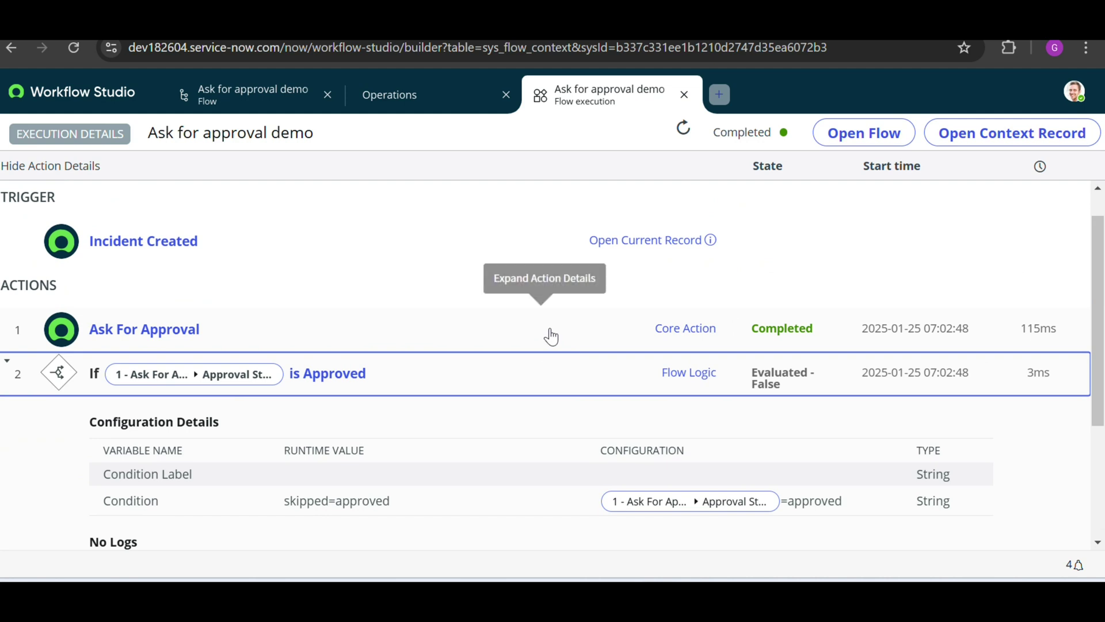
click(550, 334)
scroll(541, 392, down, 3)
scroll(540, 389, down, 2)
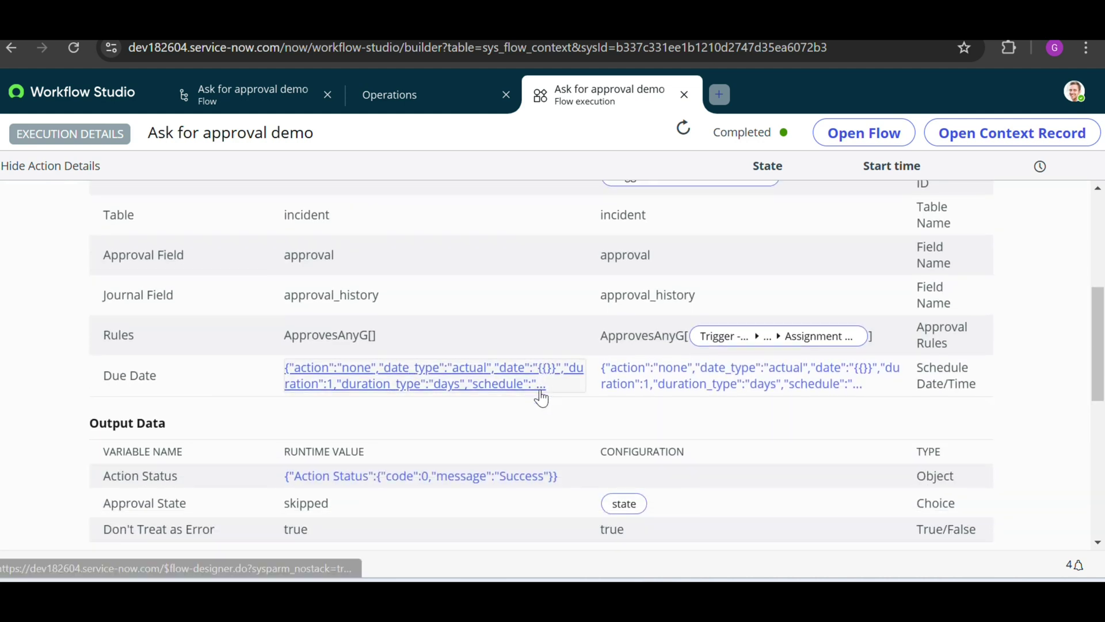
scroll(540, 389, up, 2)
scroll(540, 389, up, 1)
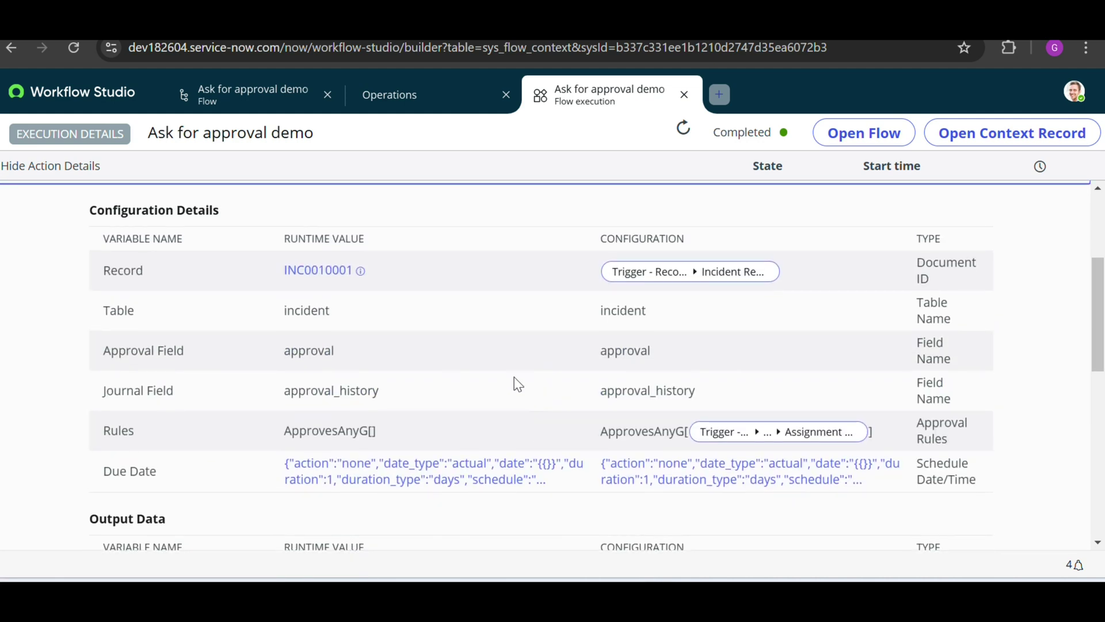
click(361, 272)
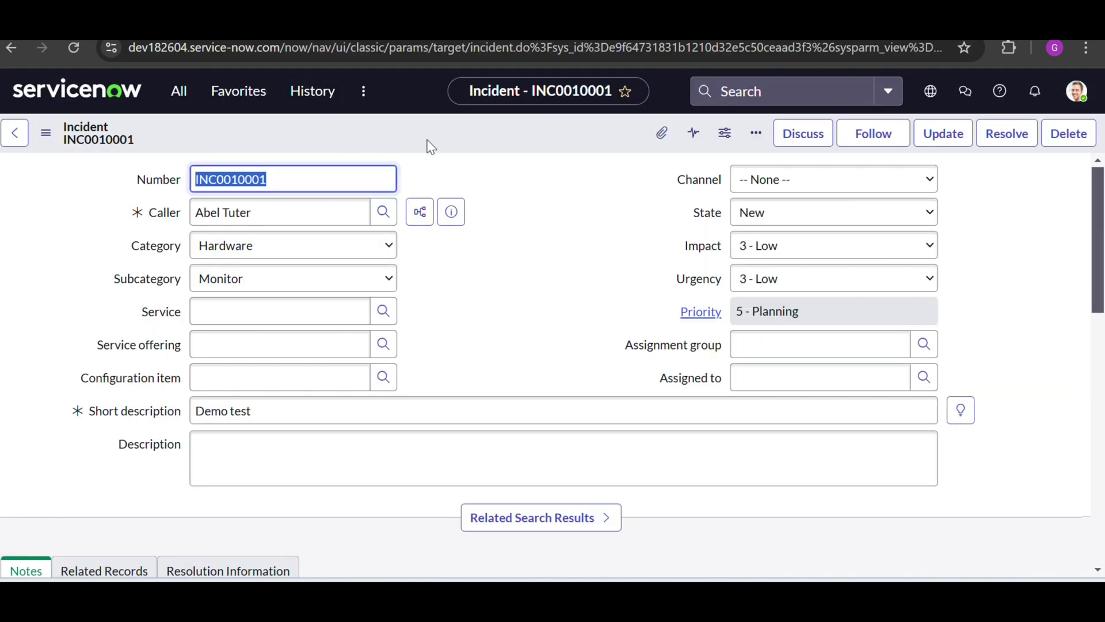
Step: Open another new incident form with incident.do and fill in the Caller with the recently selected user matching "ab"
click(174, 91)
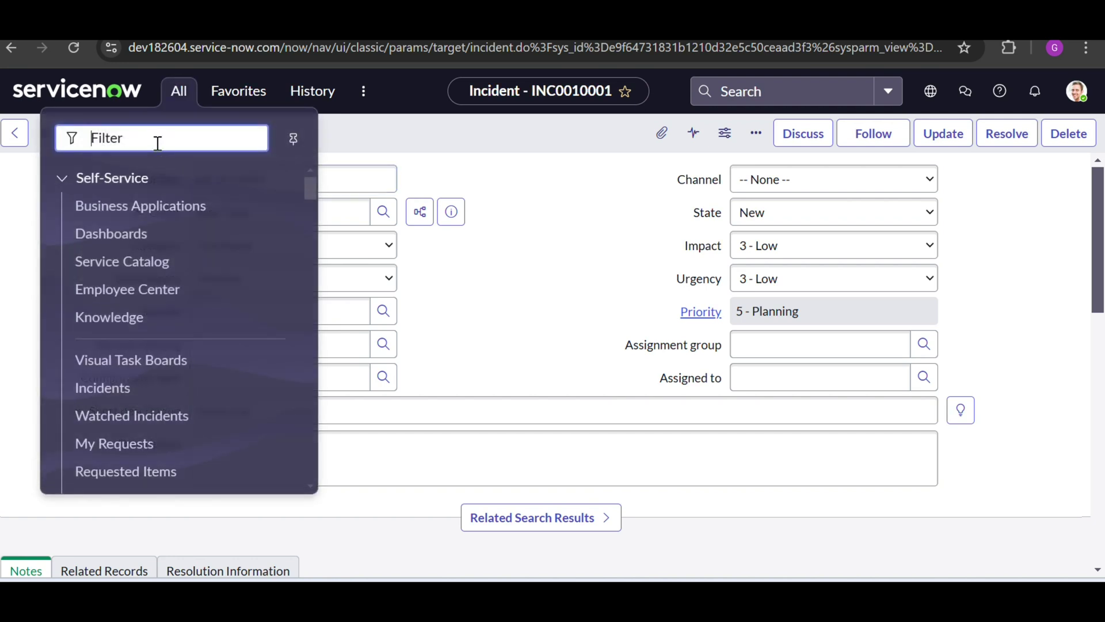
text(incident.do)
key(Return)
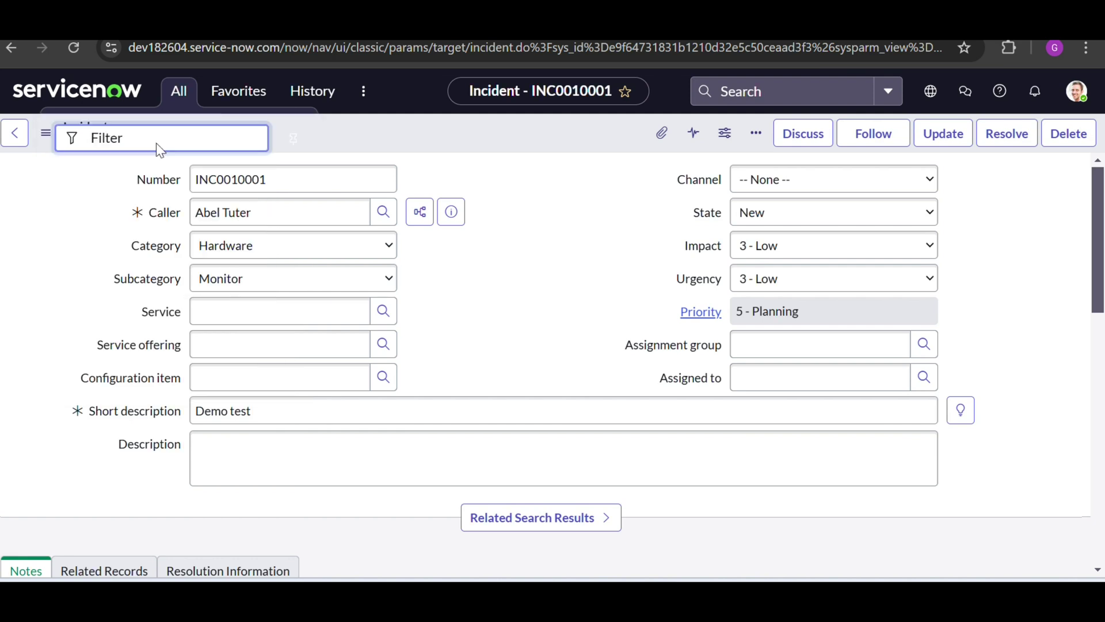
click(313, 210)
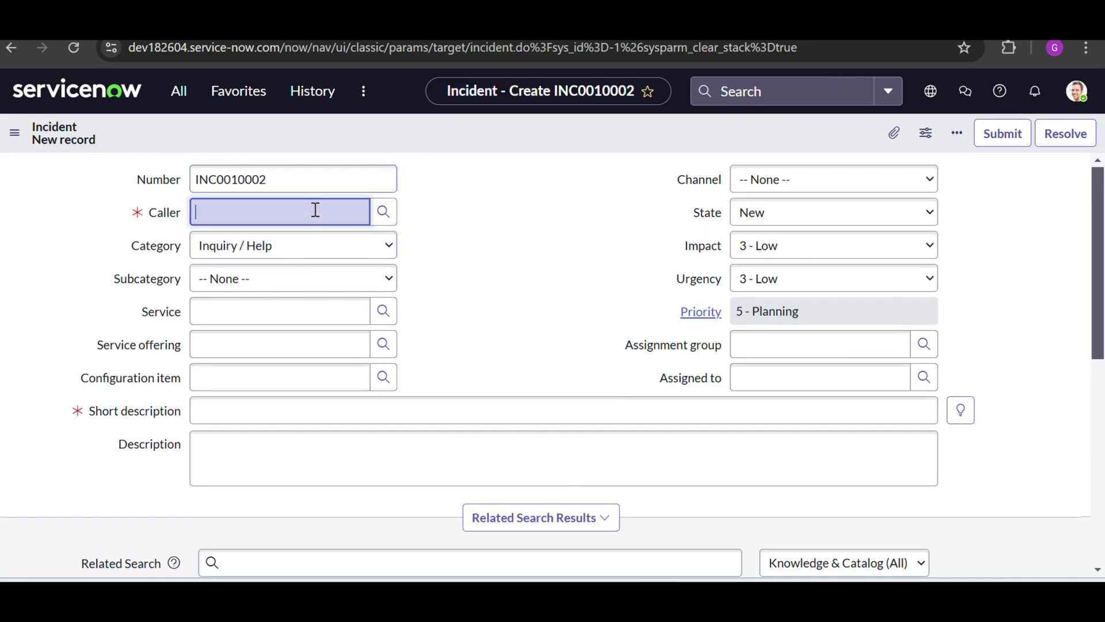
text(ab)
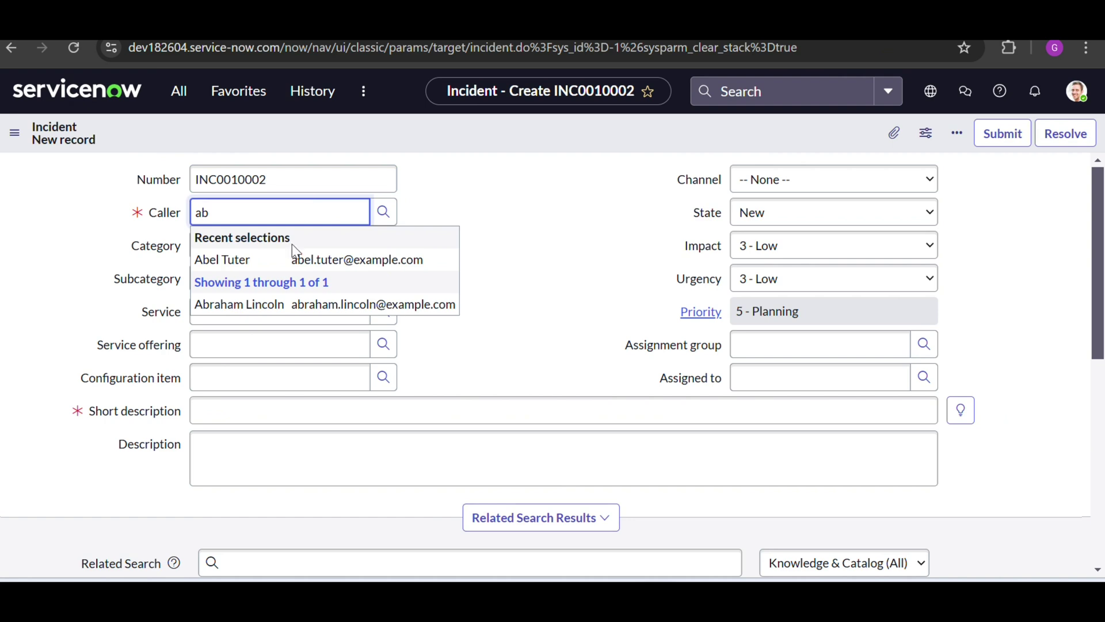
click(294, 259)
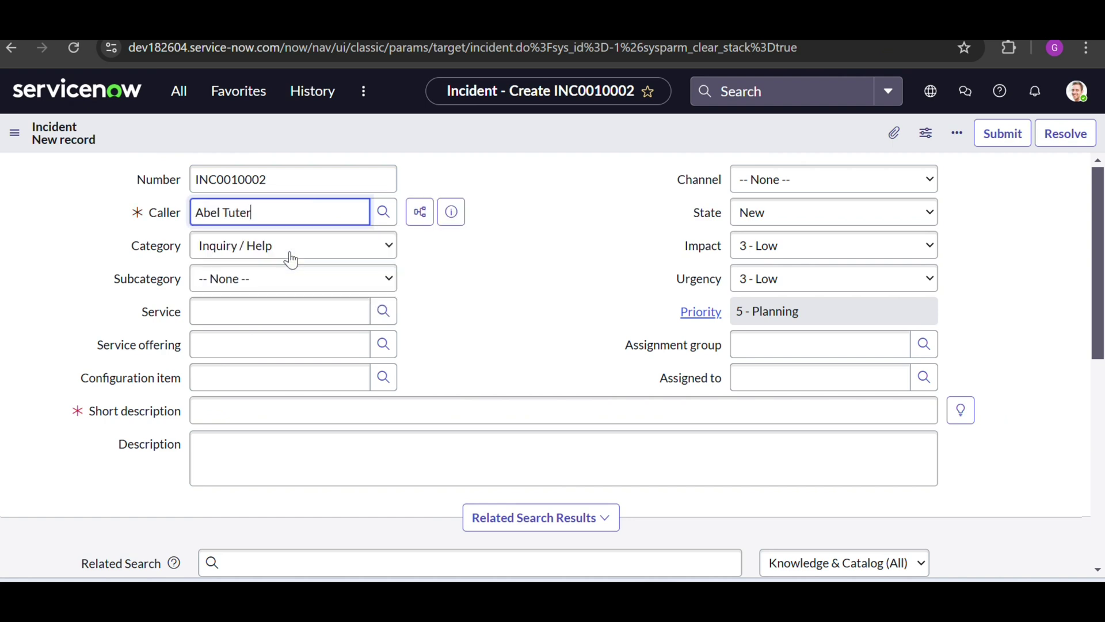
Step: Set the second incident's Category to Hardware and its Subcategory to Monitor
click(257, 244)
click(245, 333)
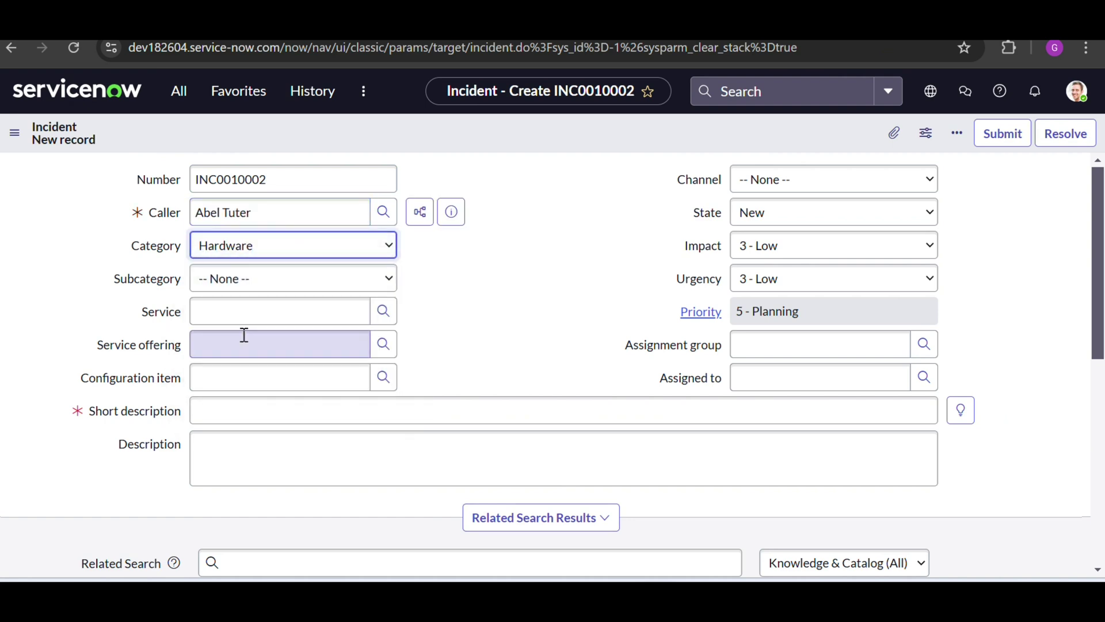
click(246, 282)
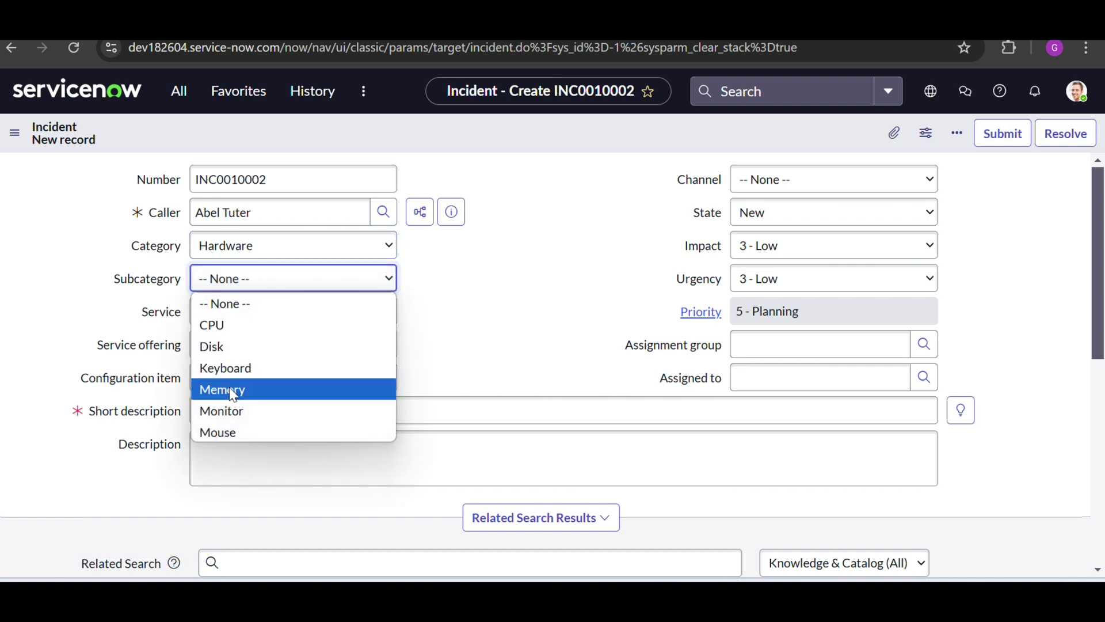
click(230, 411)
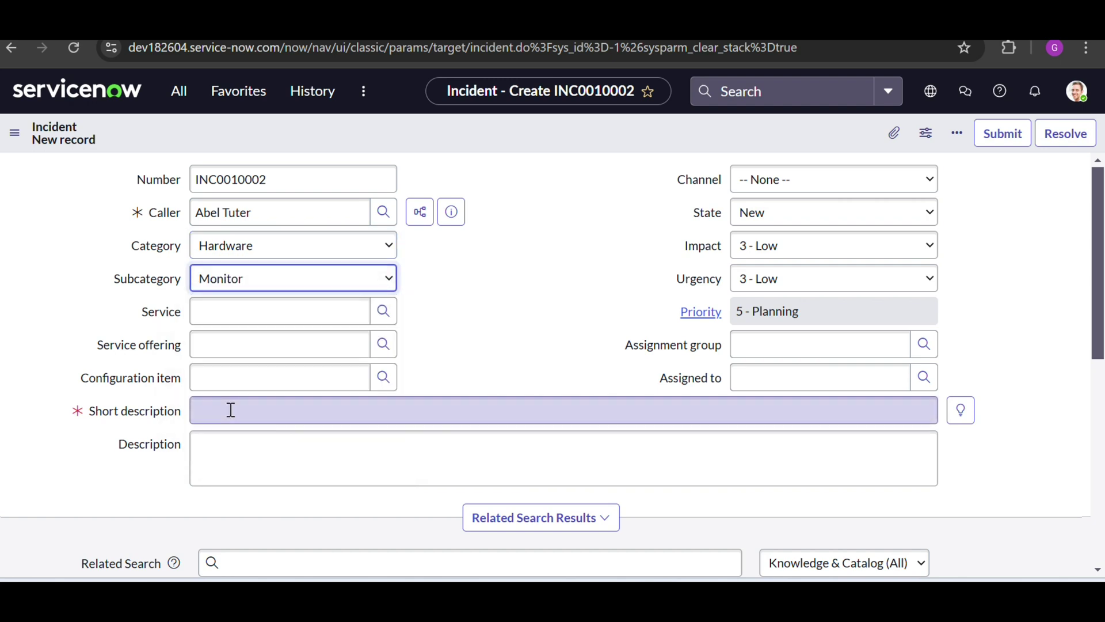
Step: Set the new incident's Assignment group to App Engine Admins from the group lookup list
click(745, 341)
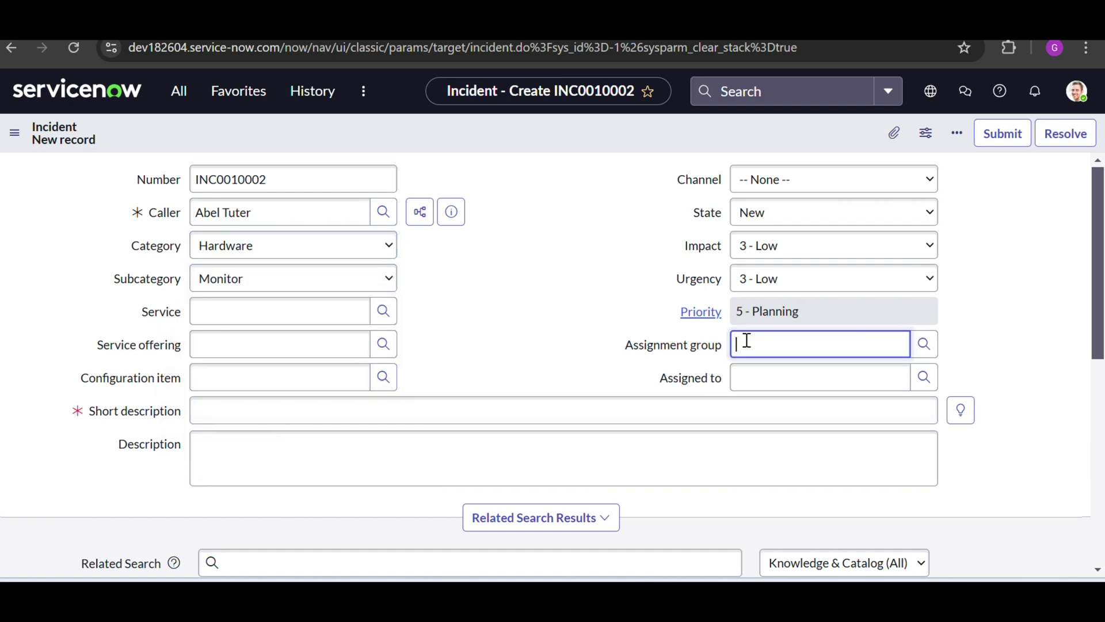
click(923, 344)
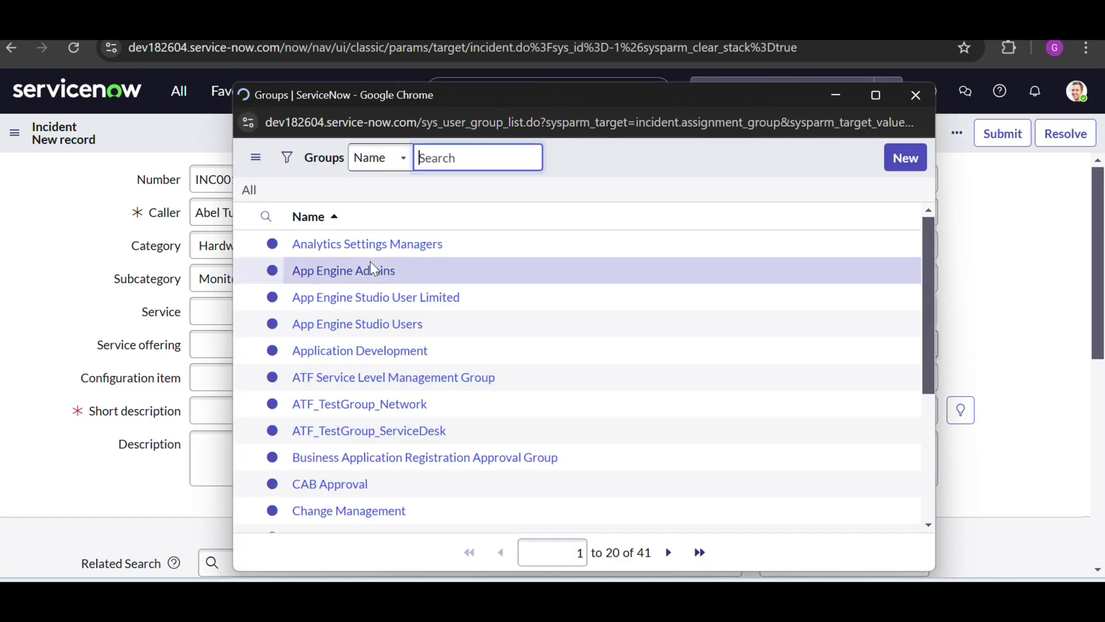
click(341, 270)
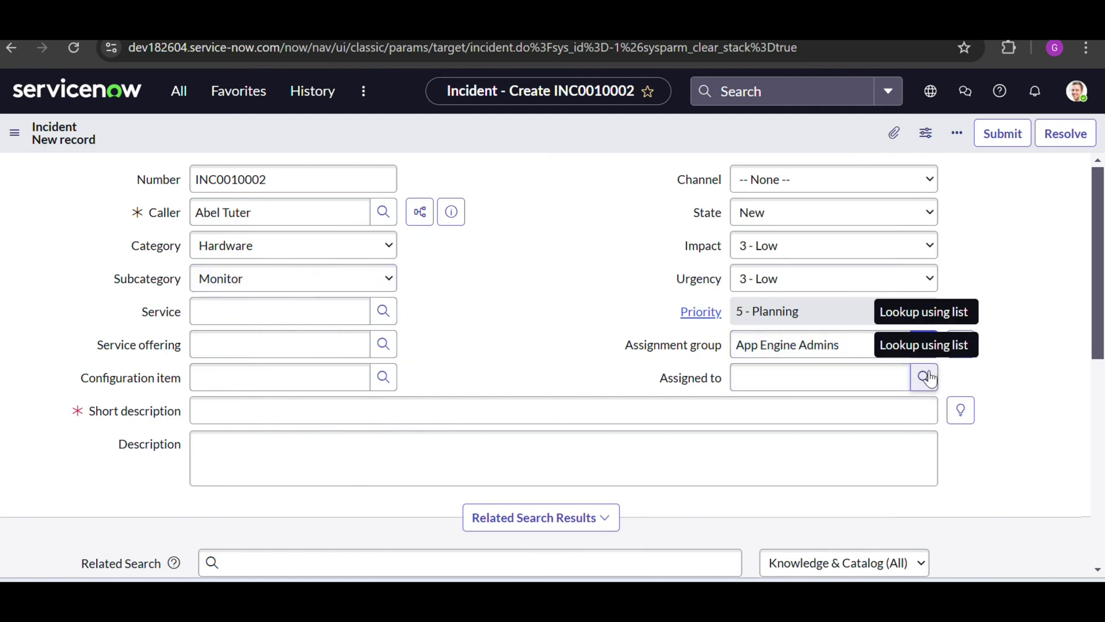
Step: Open the App Engine Admins group record from the incident form and display its group members
click(965, 346)
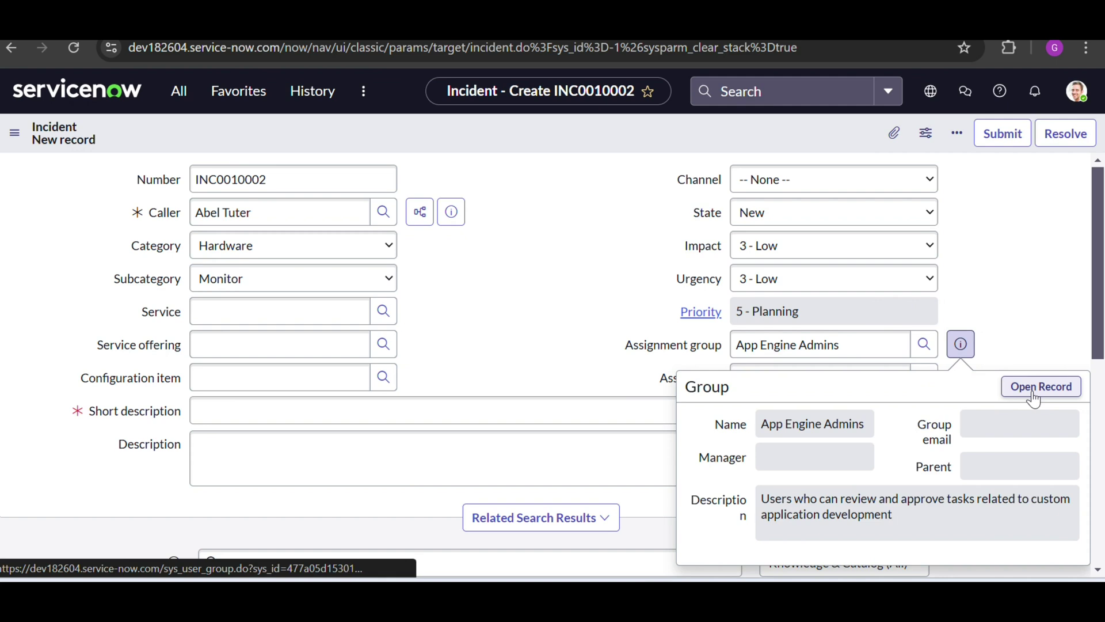
click(1033, 396)
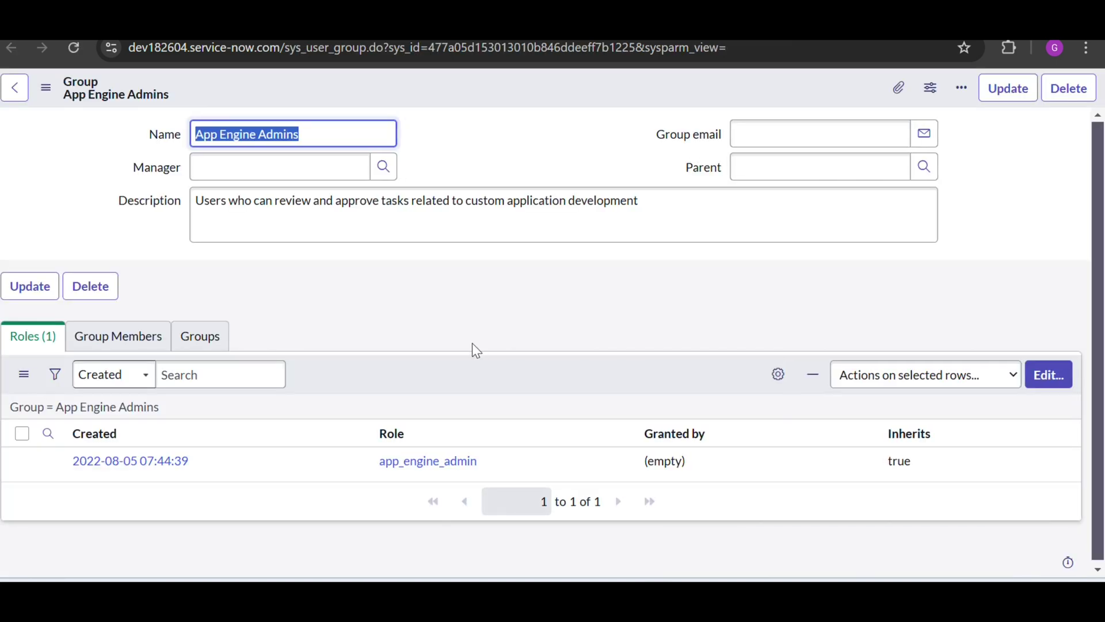
click(151, 341)
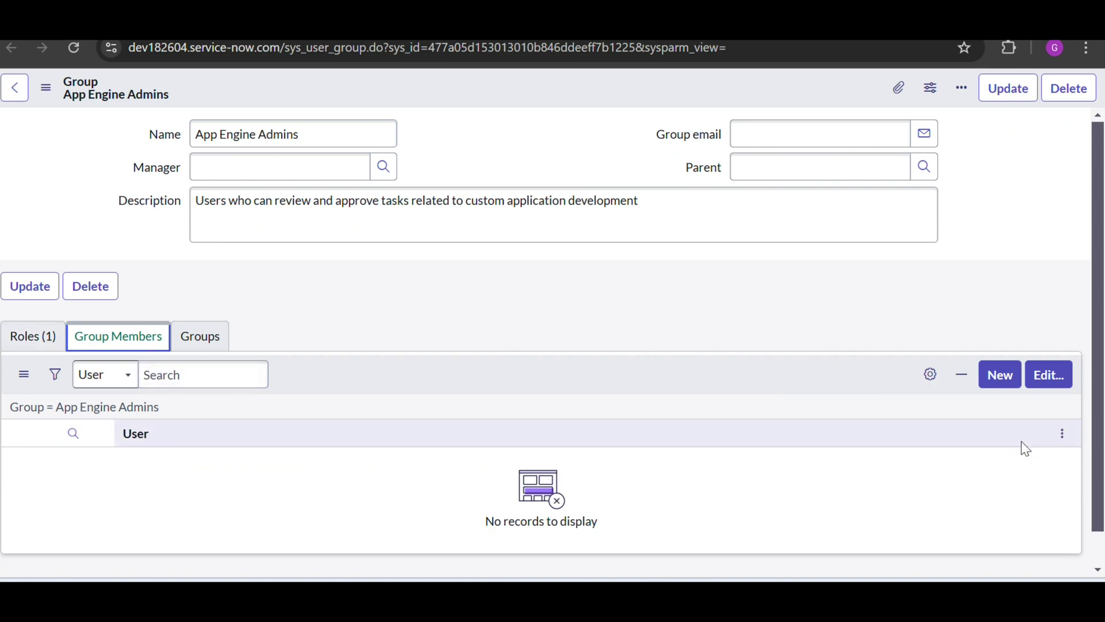
Step: Add the first three users in the collection as members of the App Engine Admins group, save, and reload the group record
click(1055, 380)
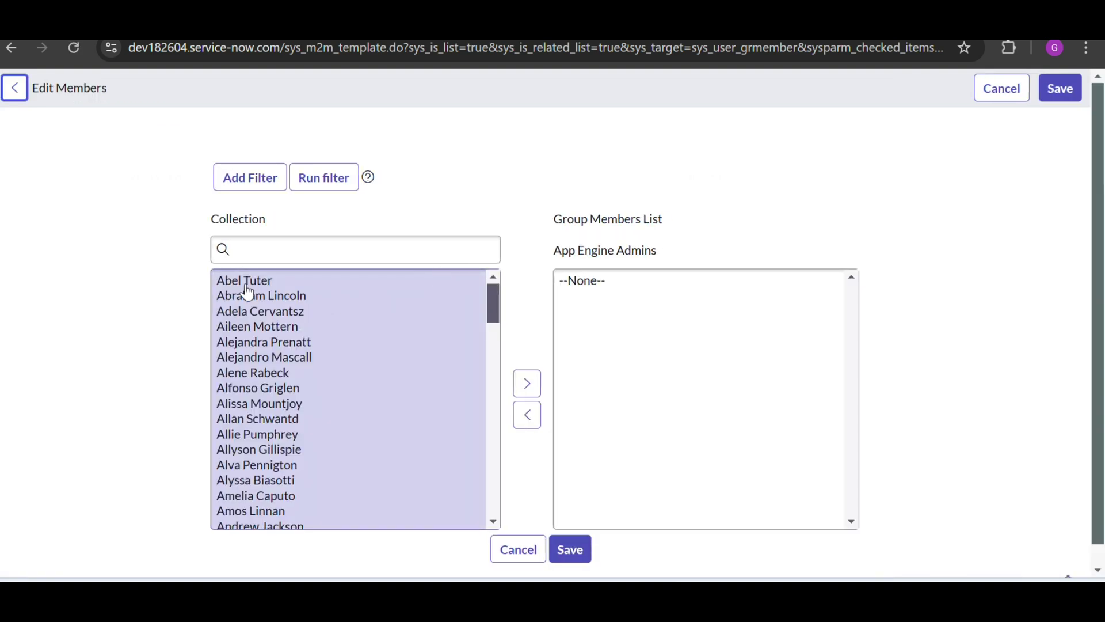
double_click(252, 339)
double_click(250, 324)
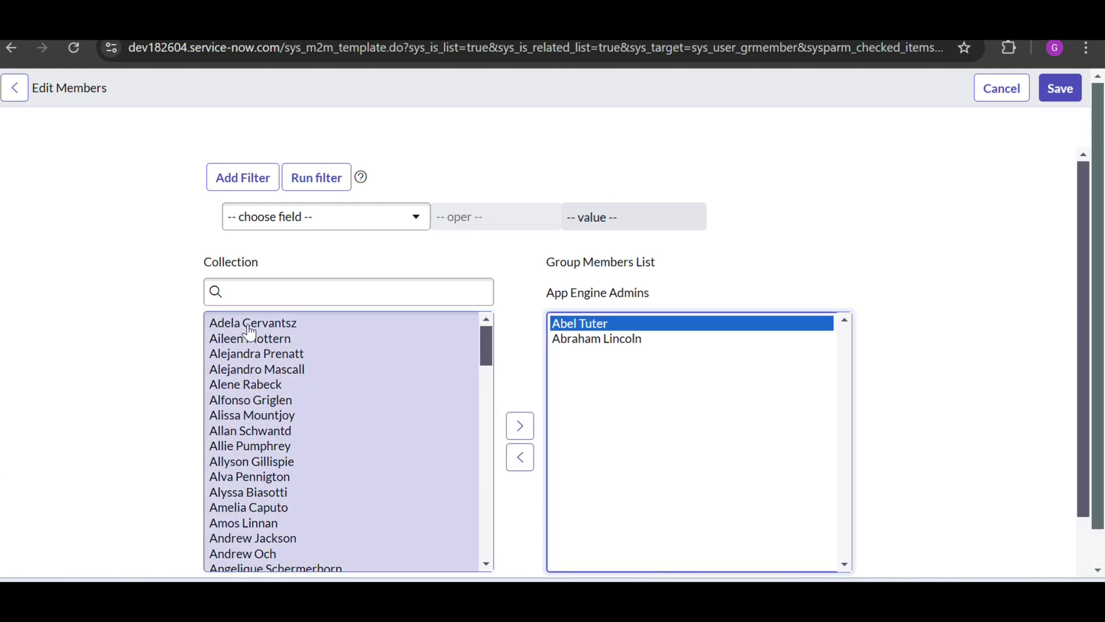
double_click(251, 324)
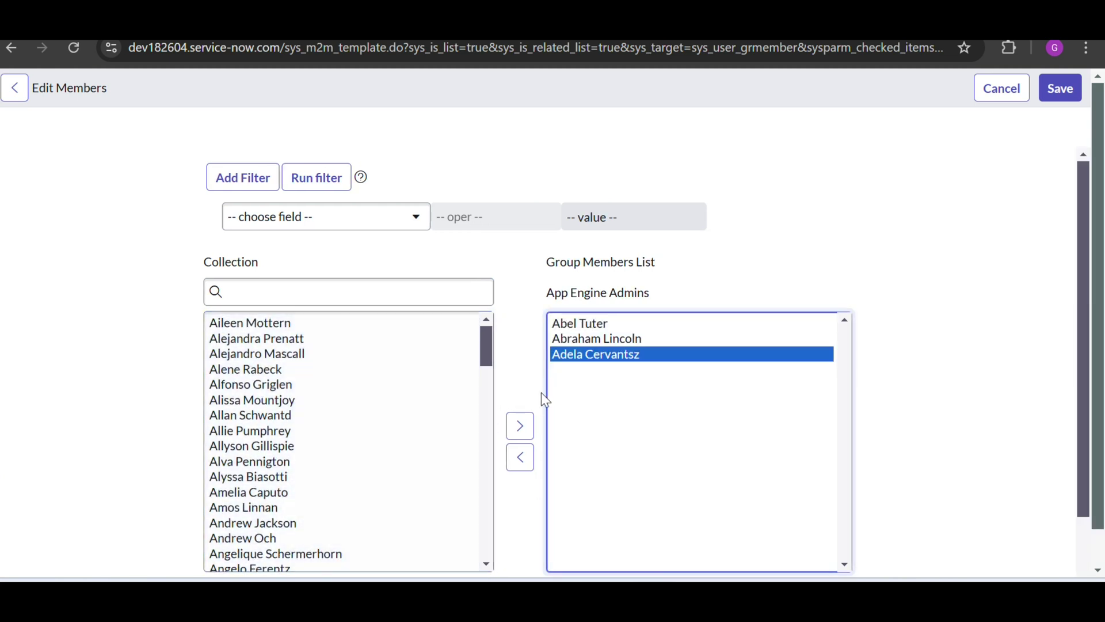
scroll(524, 394, down, 2)
click(565, 479)
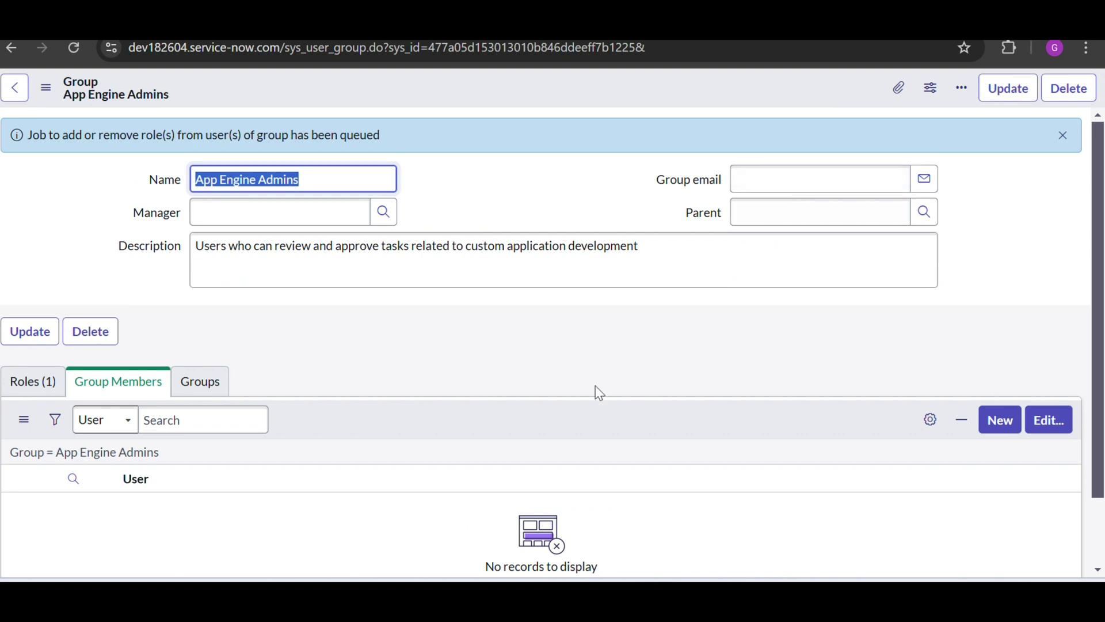
click(72, 50)
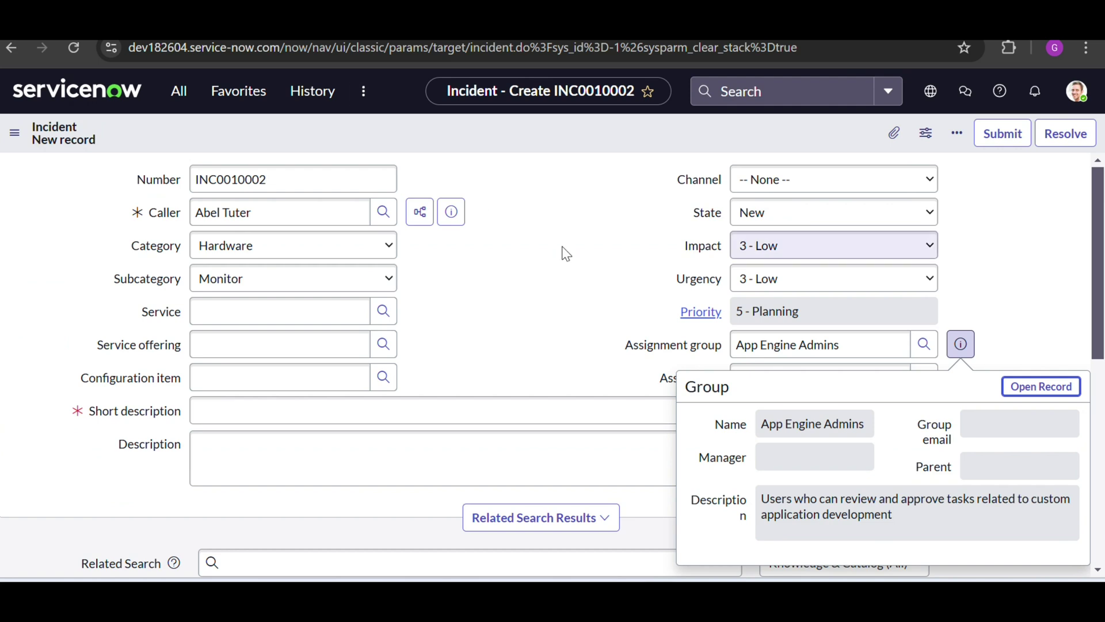
Step: Return to the new incident, enter "test Demo" as its Short description and save the record
click(548, 353)
scroll(515, 380, down, 1)
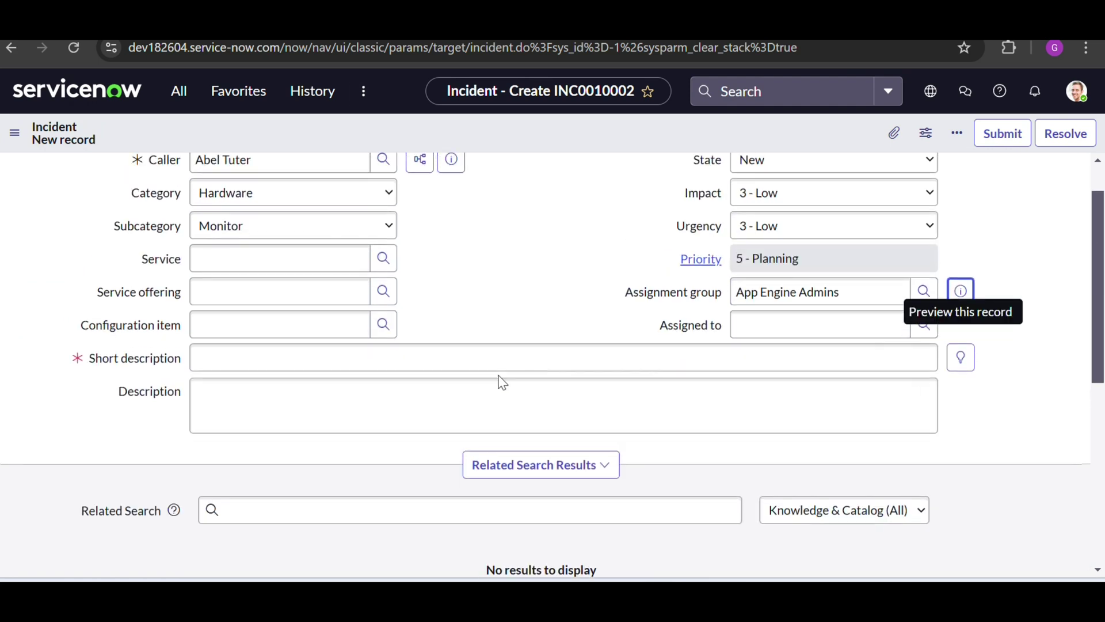
click(426, 358)
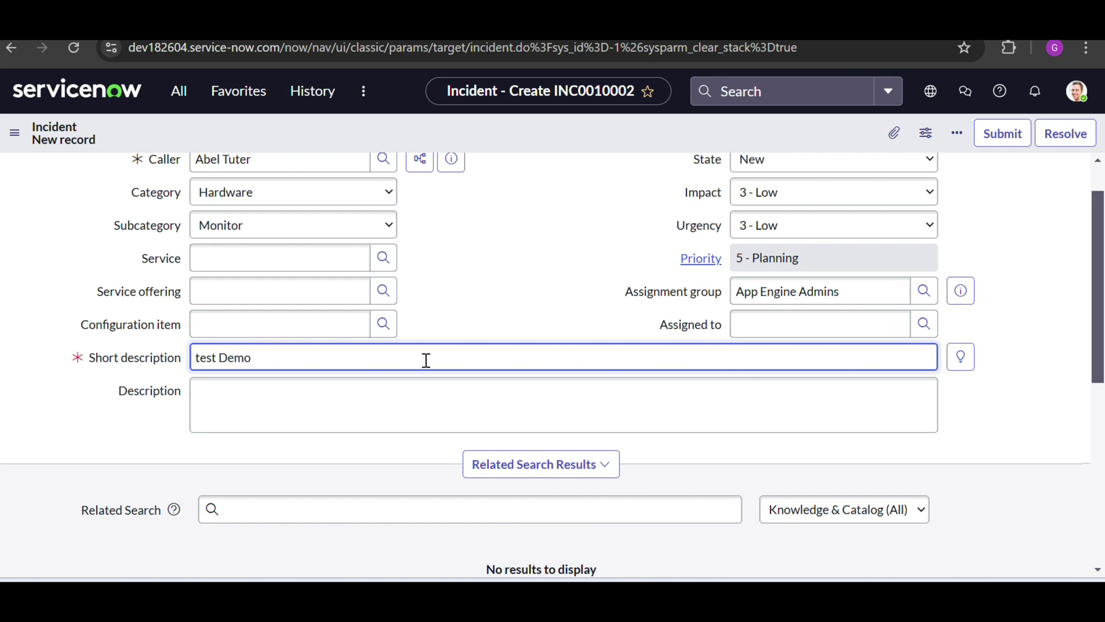
click(501, 146)
right_click(500, 144)
click(521, 157)
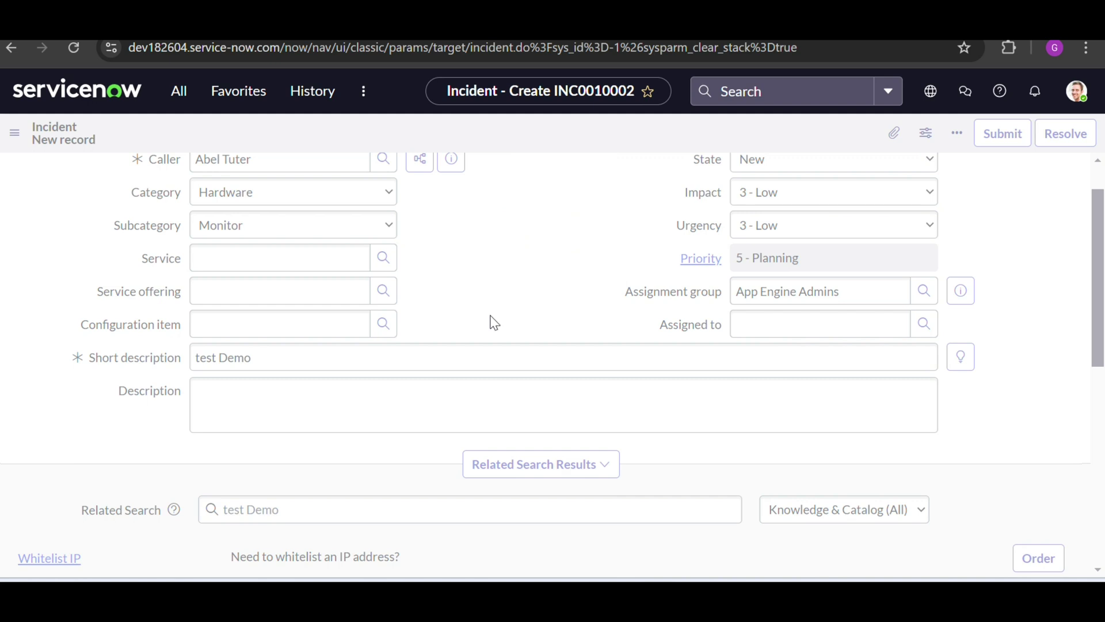
Step: Look through the saved incident's form and related lists for approval records
scroll(502, 268, down, 2)
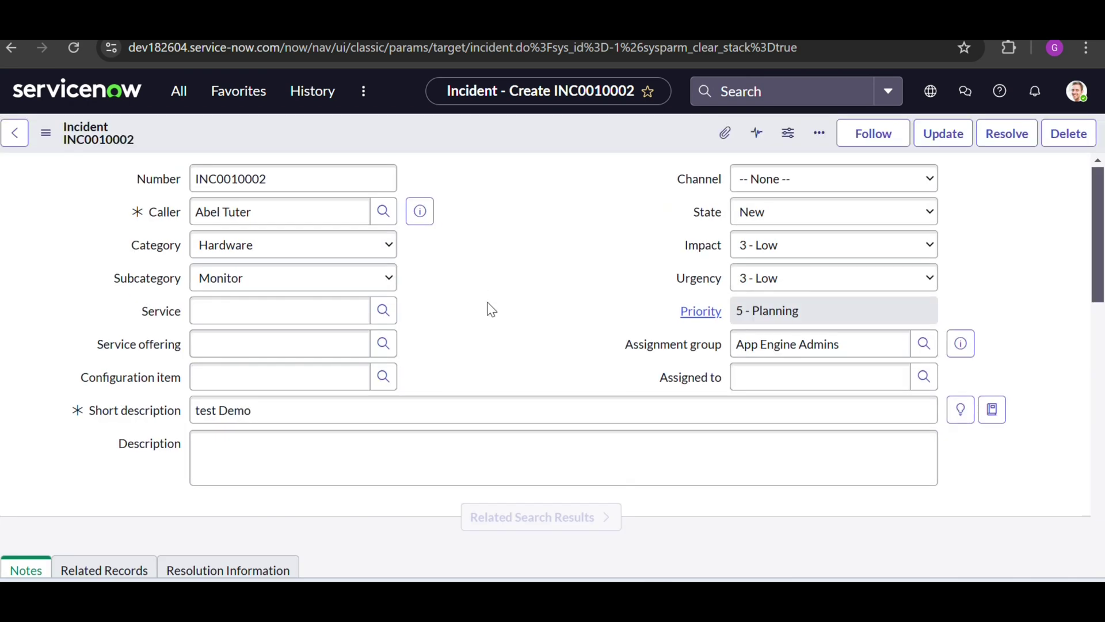
scroll(487, 308, down, 5)
scroll(487, 301, down, 2)
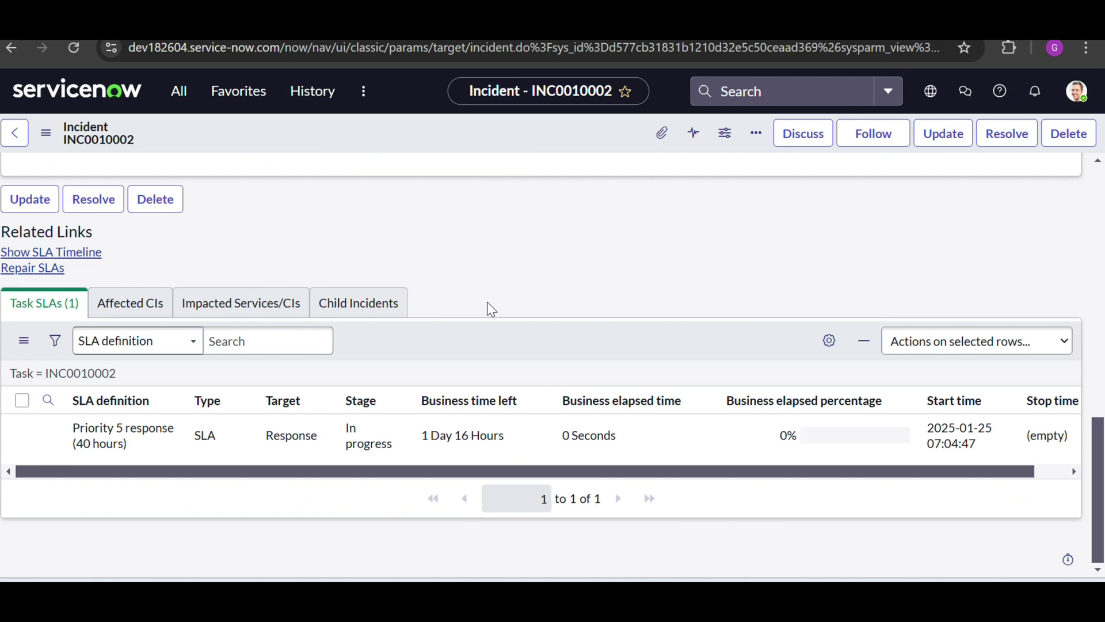
scroll(487, 301, up, 10)
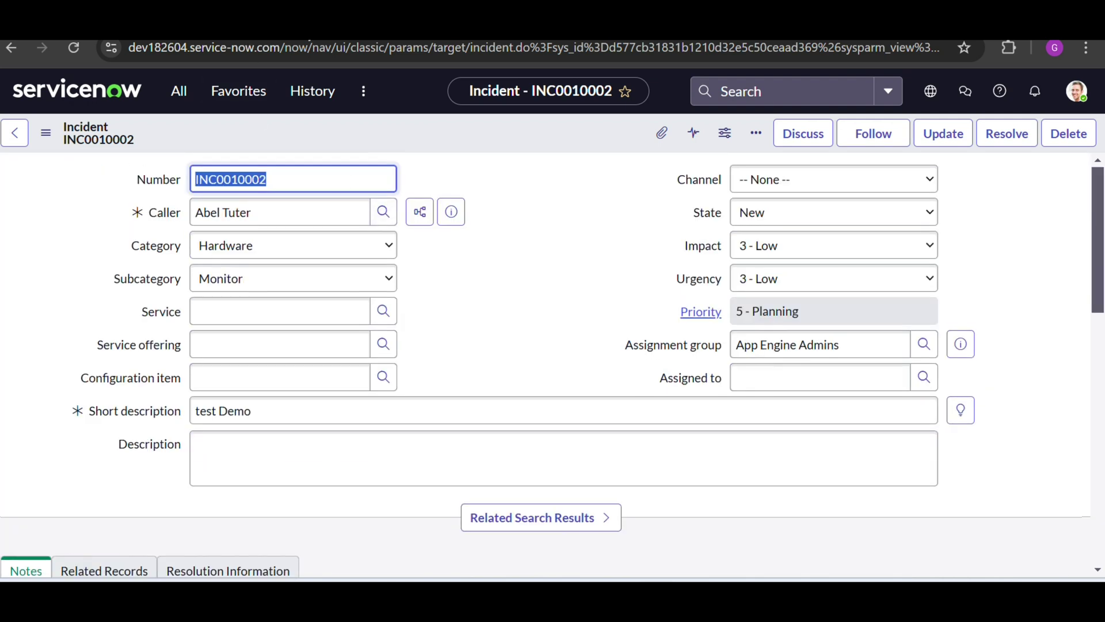
Step: Switch to Workflow Studio and refresh the list of executions for the Ask for approval demo flow
key(ctrl+Tab)
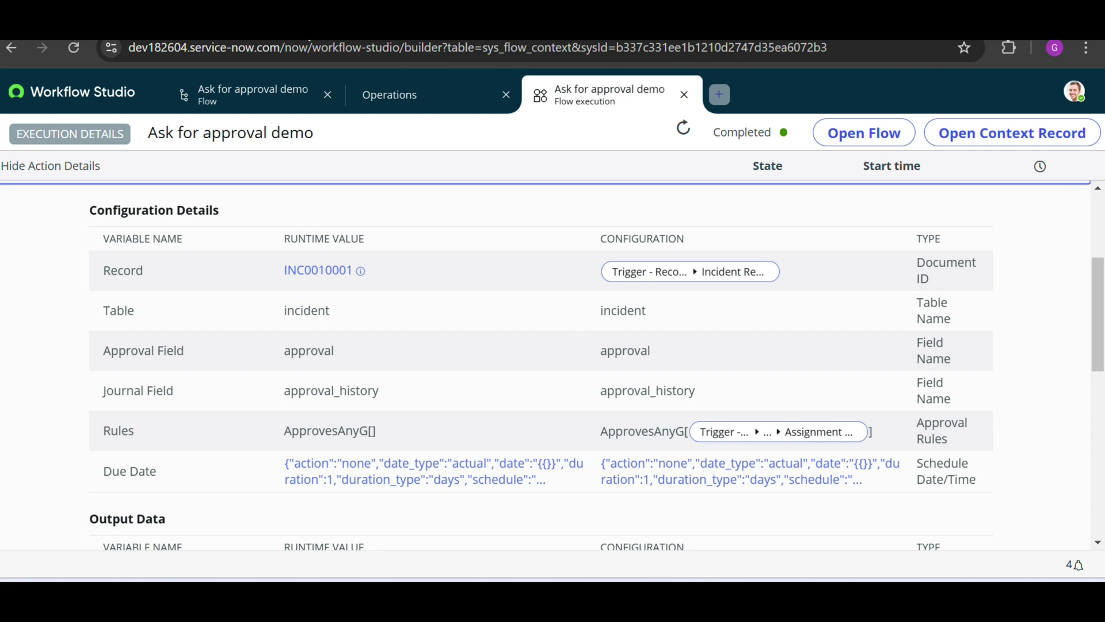
click(279, 99)
click(371, 97)
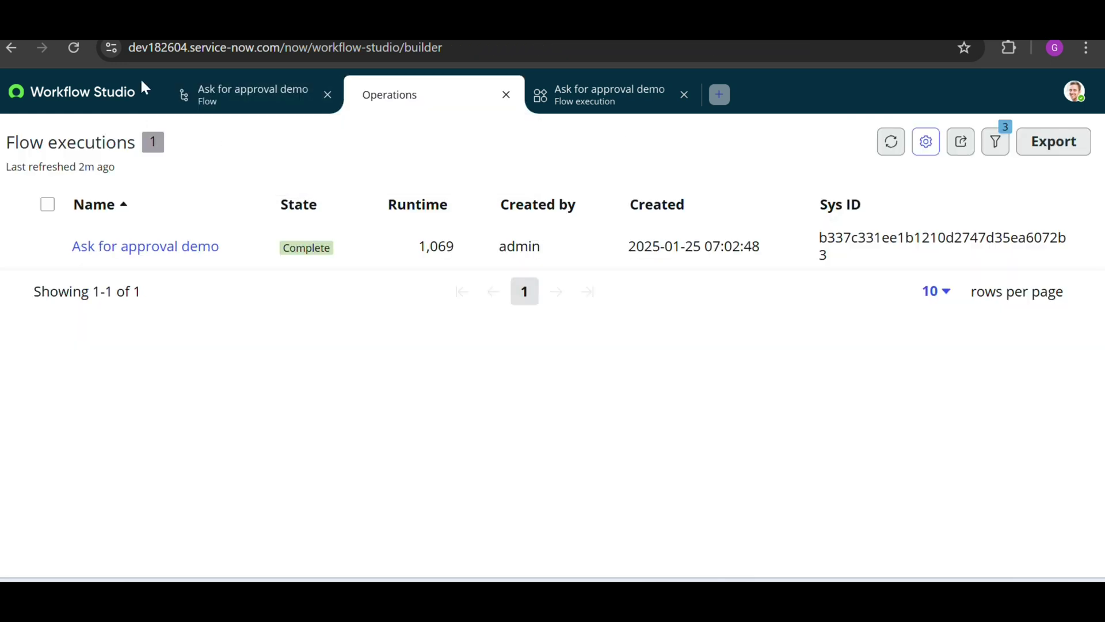
click(74, 50)
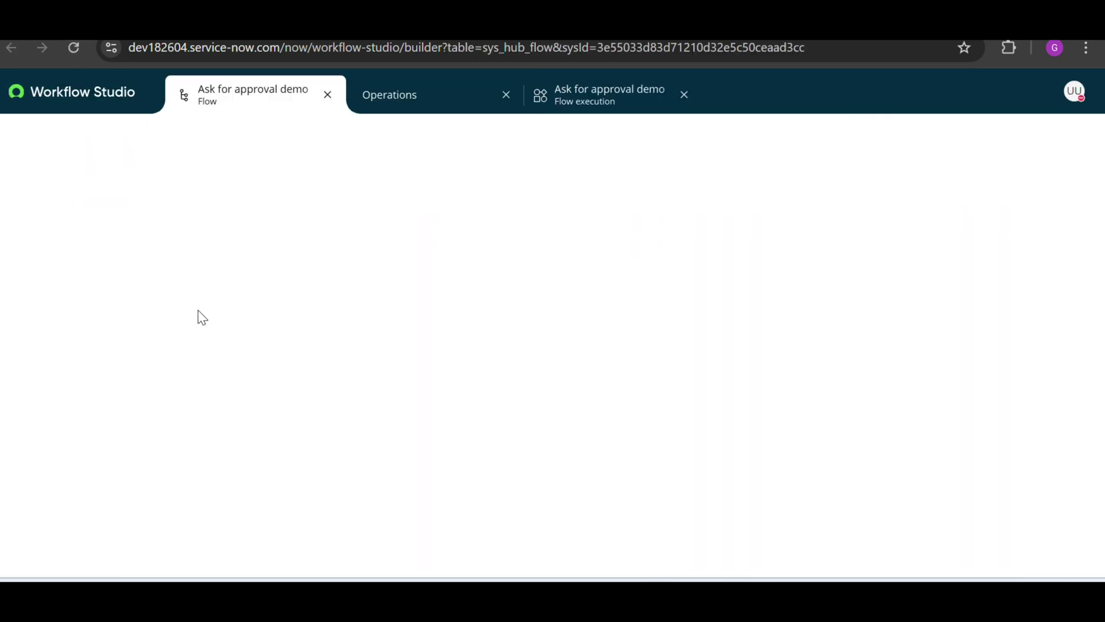
click(429, 111)
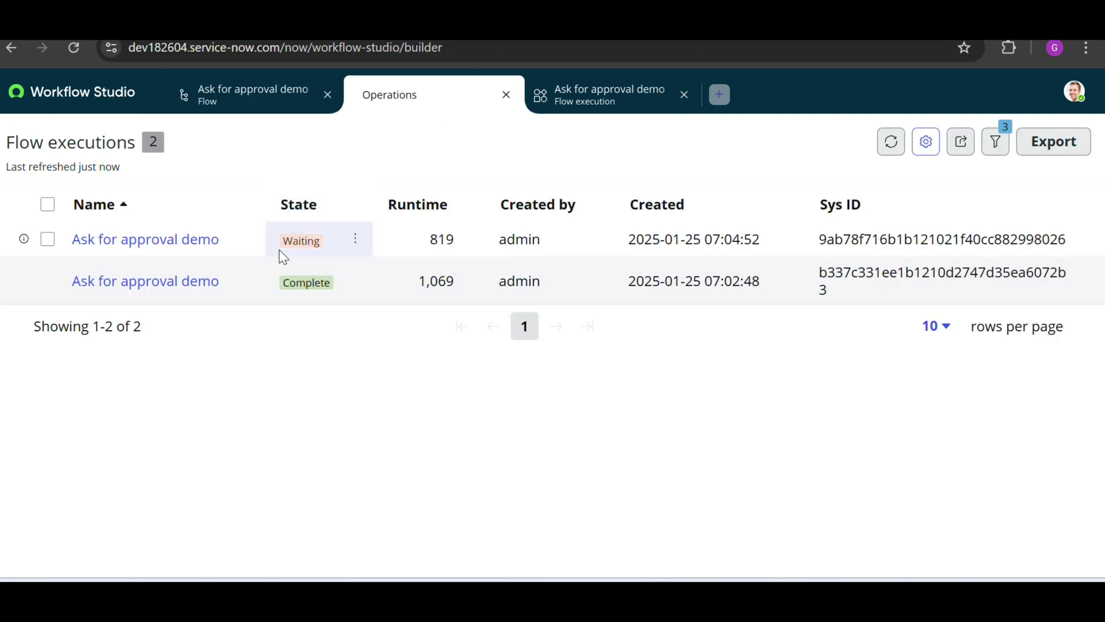
Step: Open the newest flow execution, close the older execution, and examine the Ask For Approval action's details
click(189, 252)
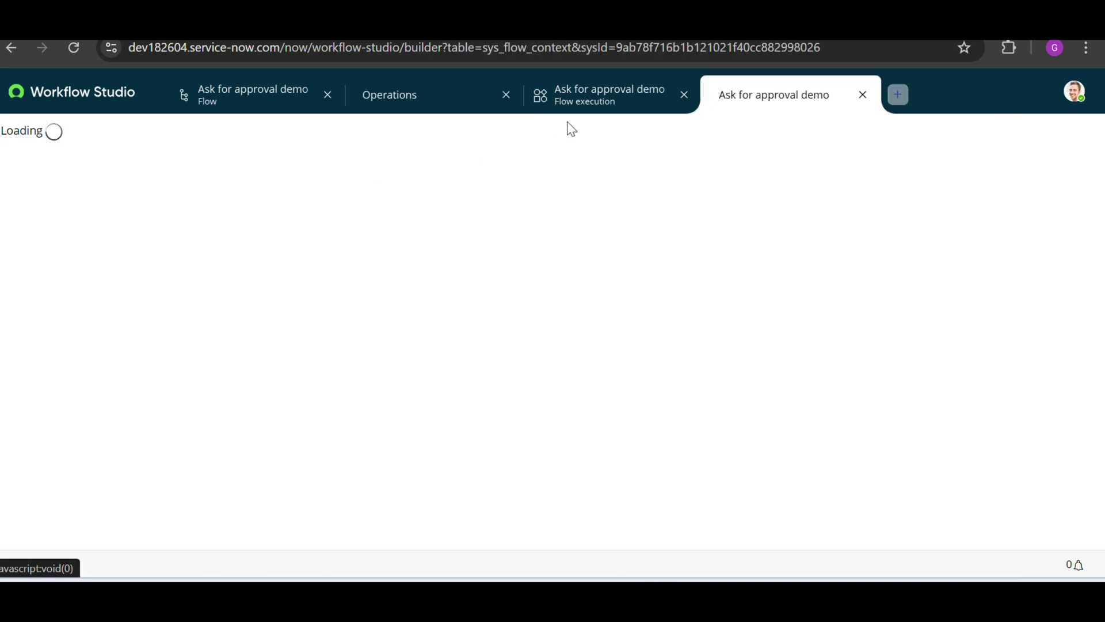
click(684, 95)
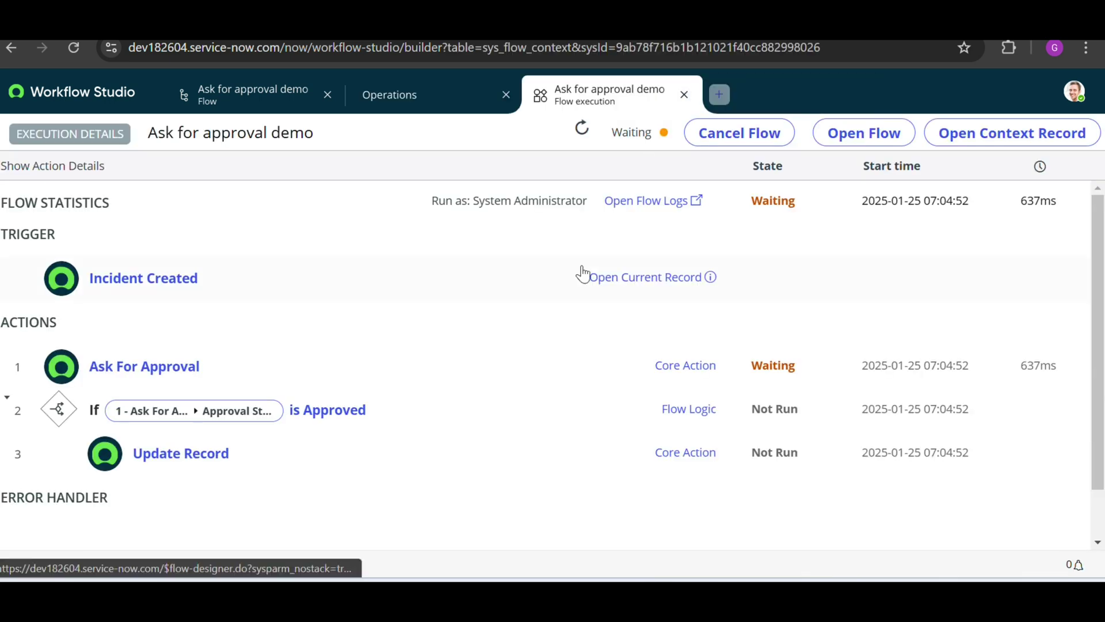
click(515, 377)
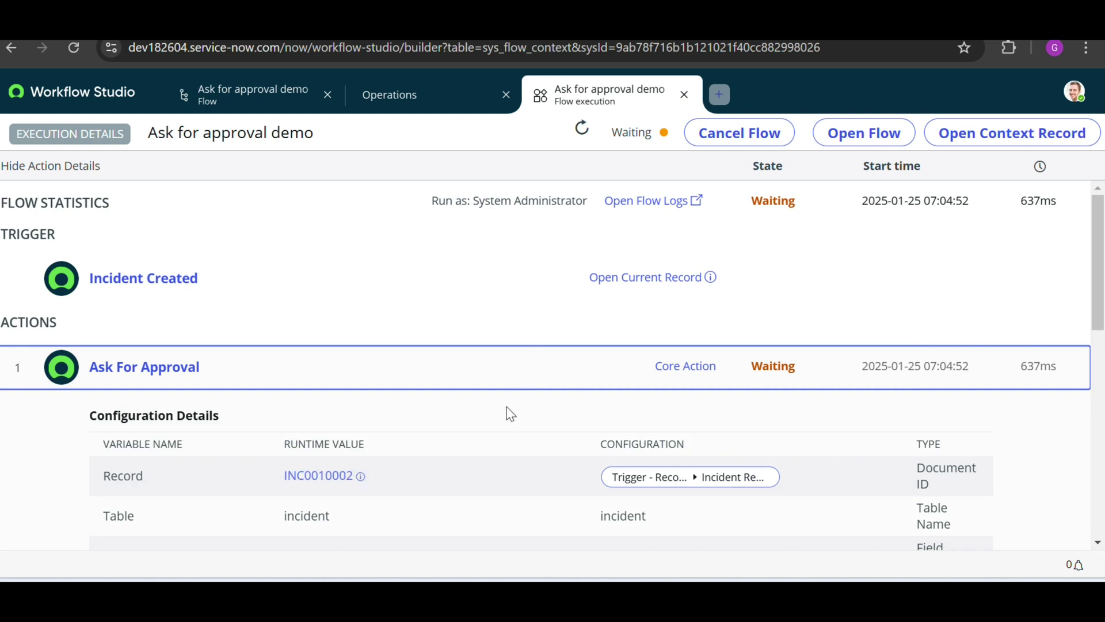
scroll(506, 411, down, 2)
scroll(376, 345, down, 5)
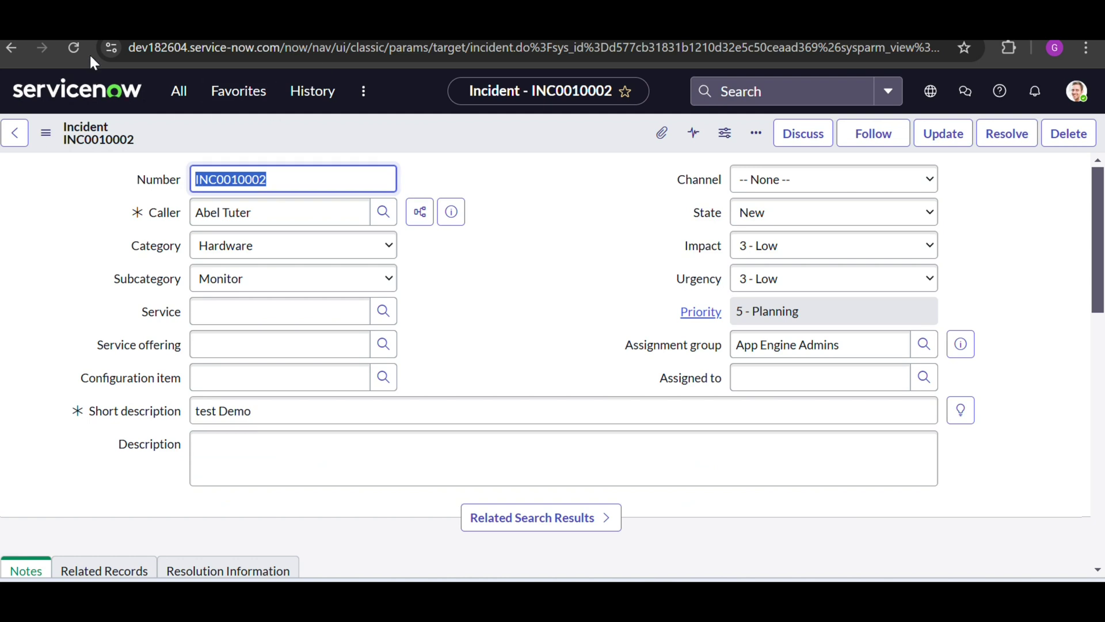
Step: Reload the second incident and check its Child Incidents, Impacted Services/CIs and Affected CIs lists and its activity
click(82, 49)
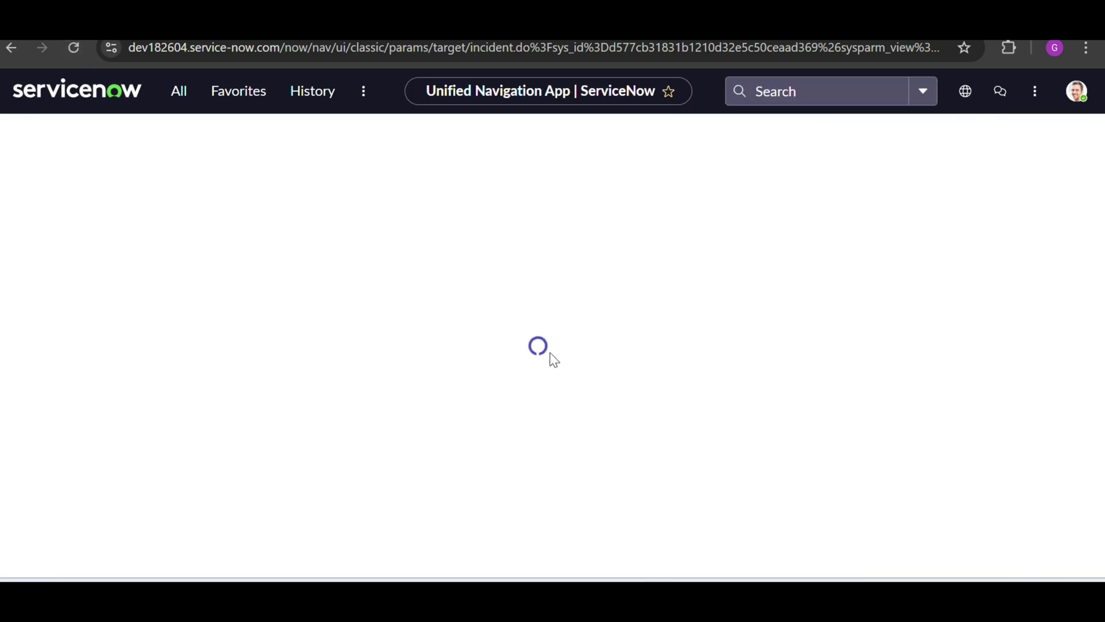
scroll(534, 363, down, 15)
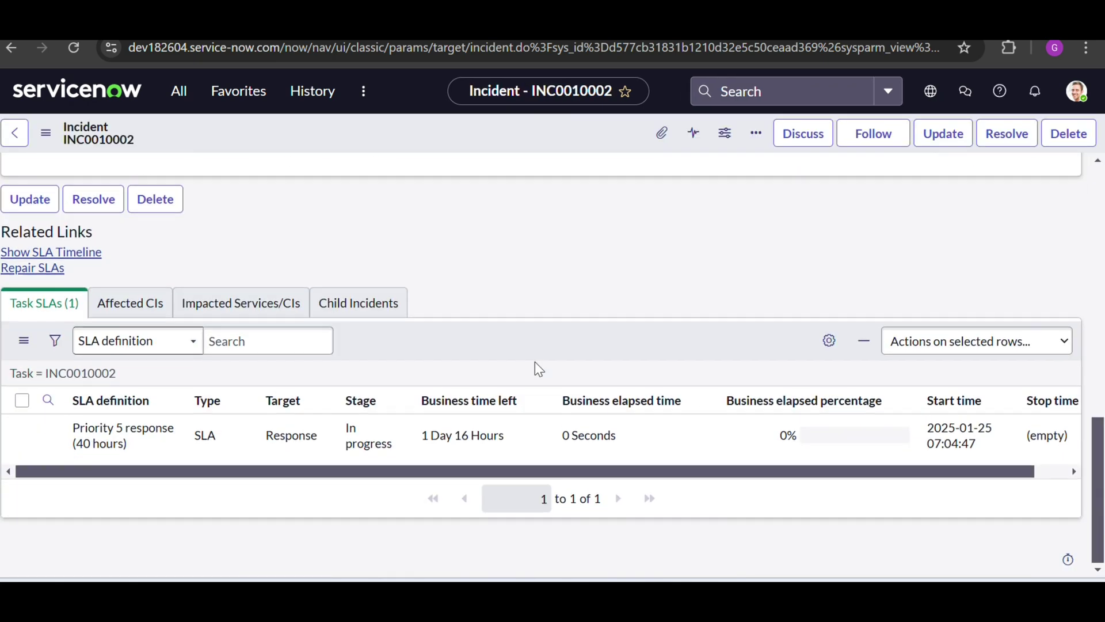
click(335, 314)
click(272, 309)
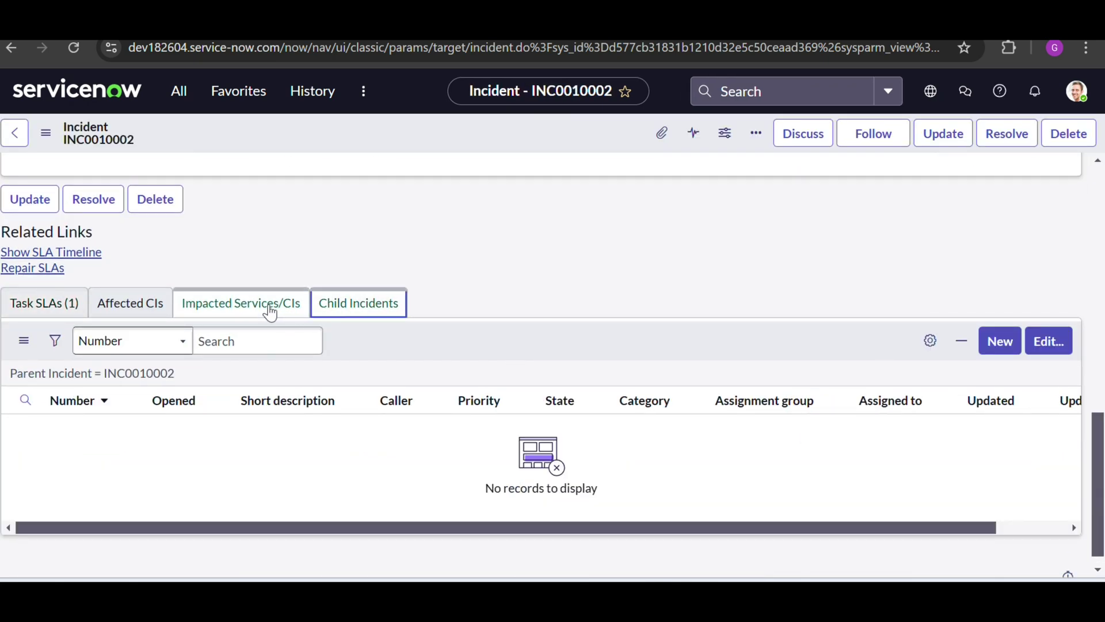
click(153, 308)
scroll(492, 282, up, 8)
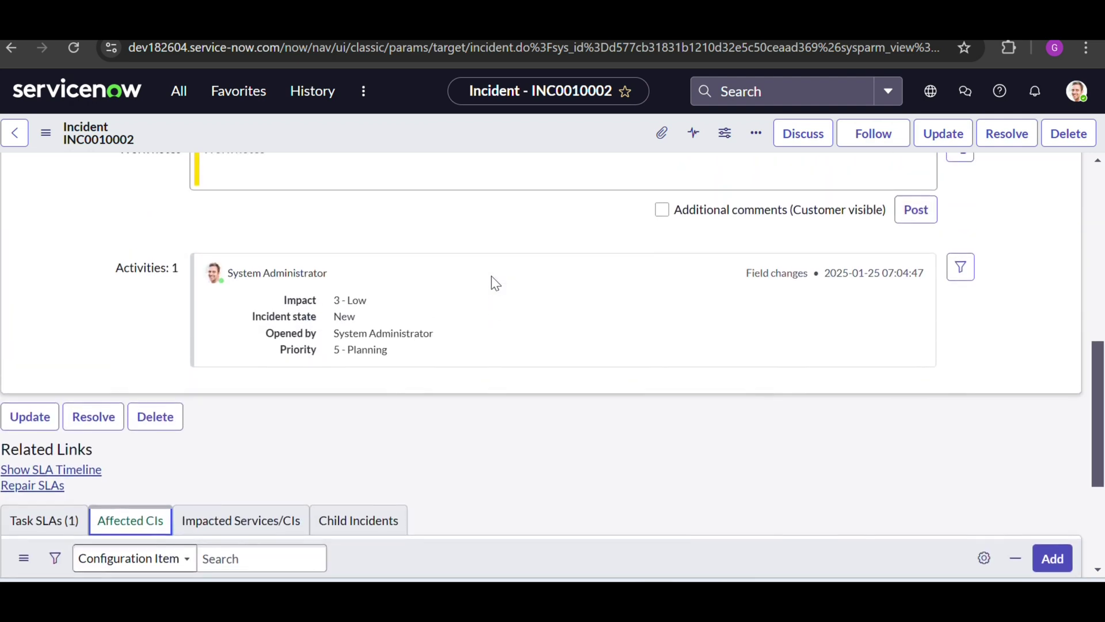
scroll(492, 282, up, 5)
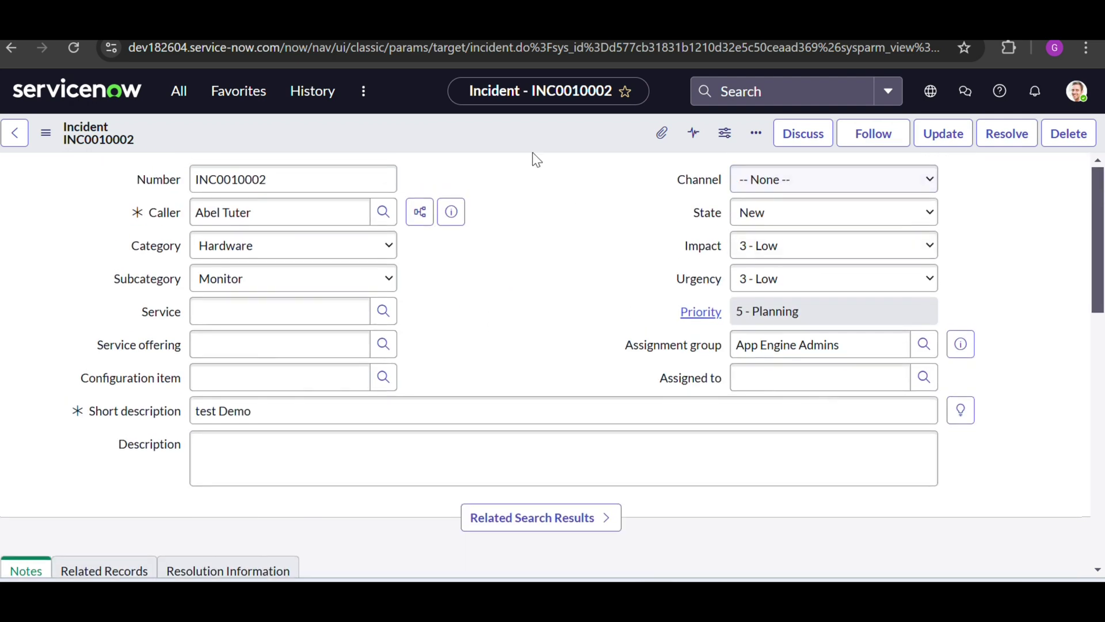
right_click(522, 132)
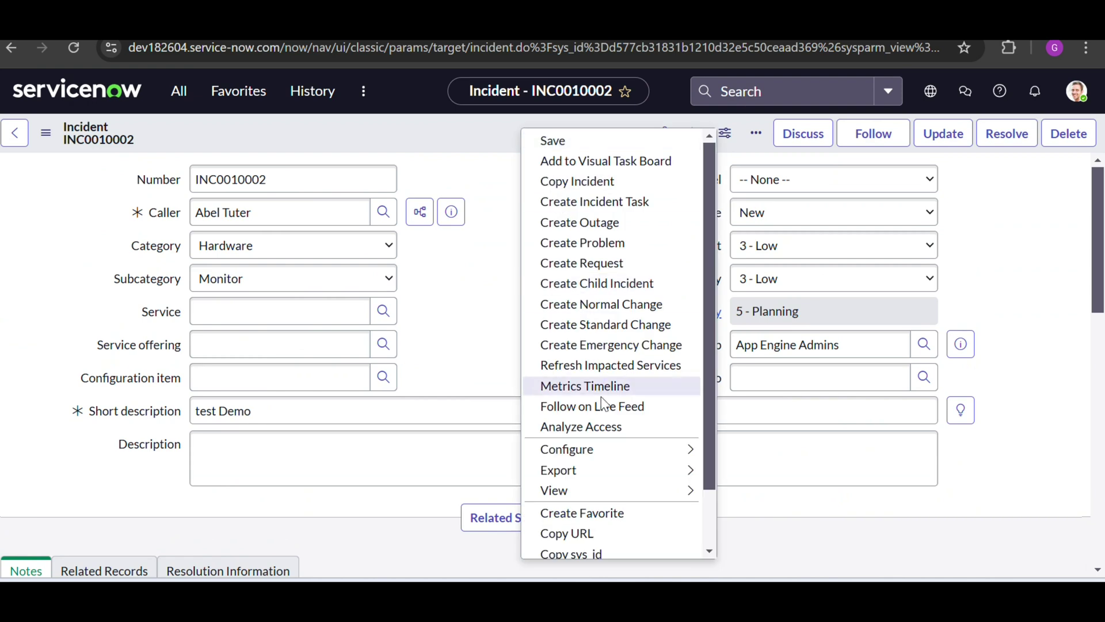
mouse_move(611, 451)
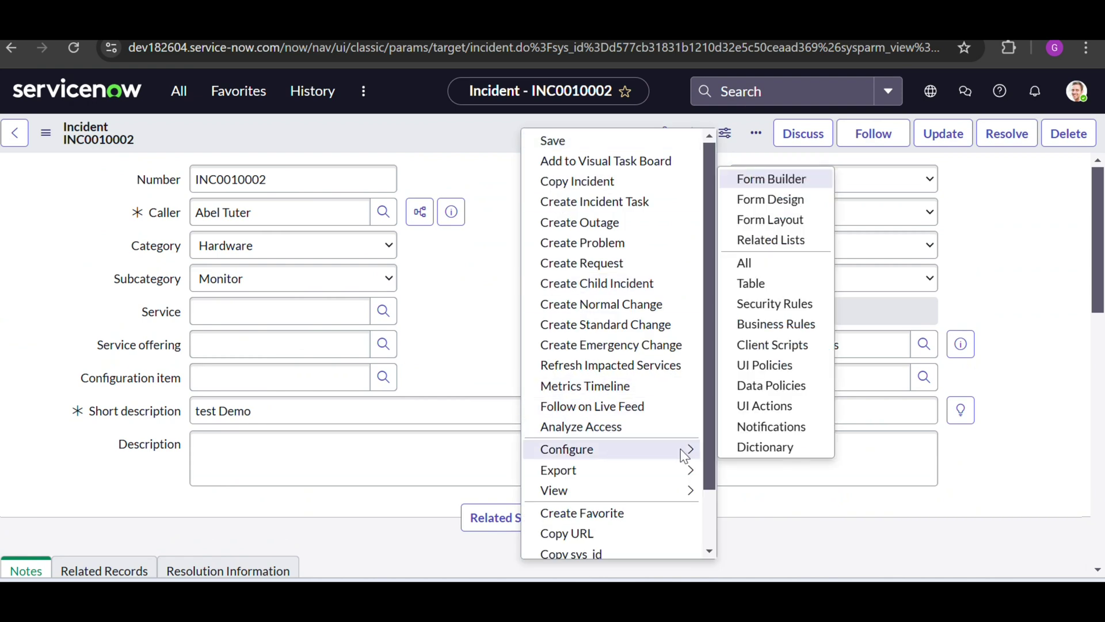
click(771, 219)
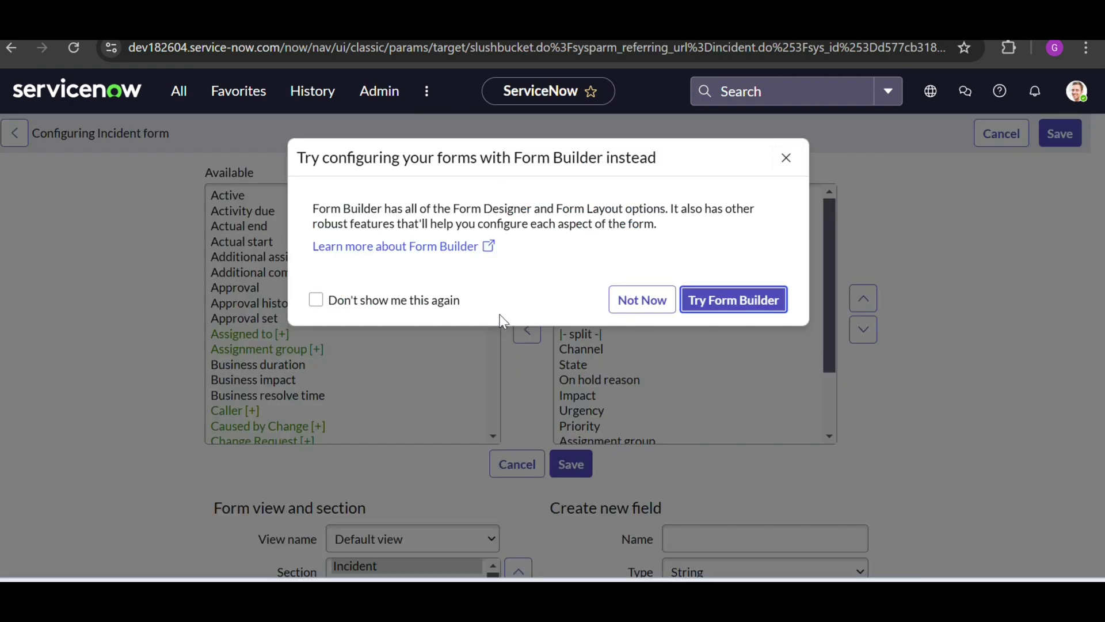
click(386, 306)
click(636, 305)
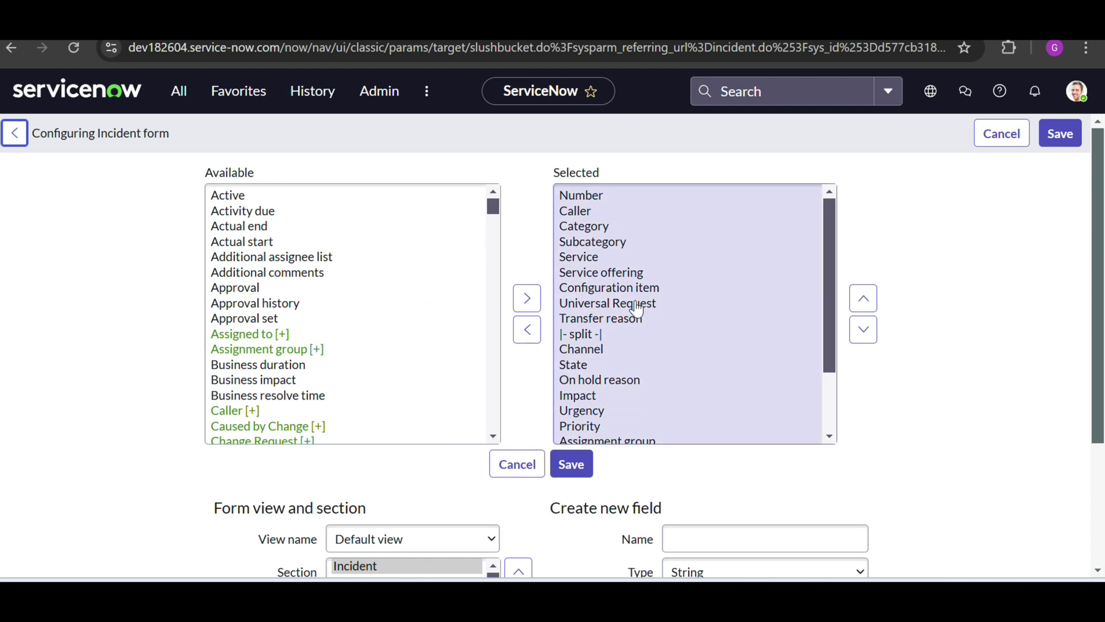
click(511, 466)
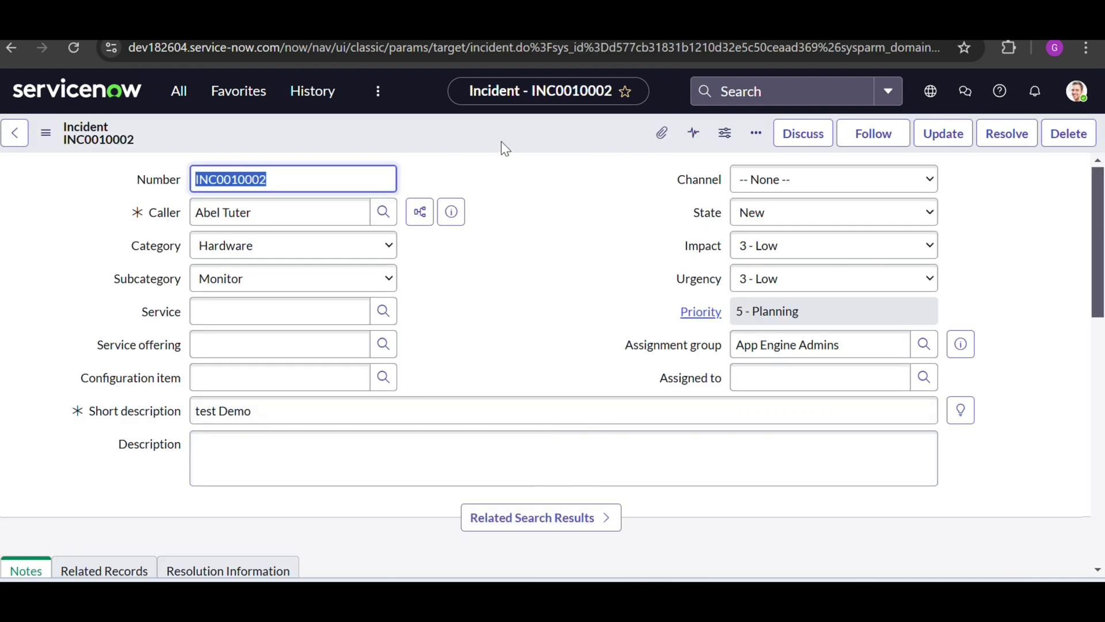
Step: Open the related lists configuration for the Incident form and add Approvers to the selected lists
right_click(501, 142)
mouse_move(579, 459)
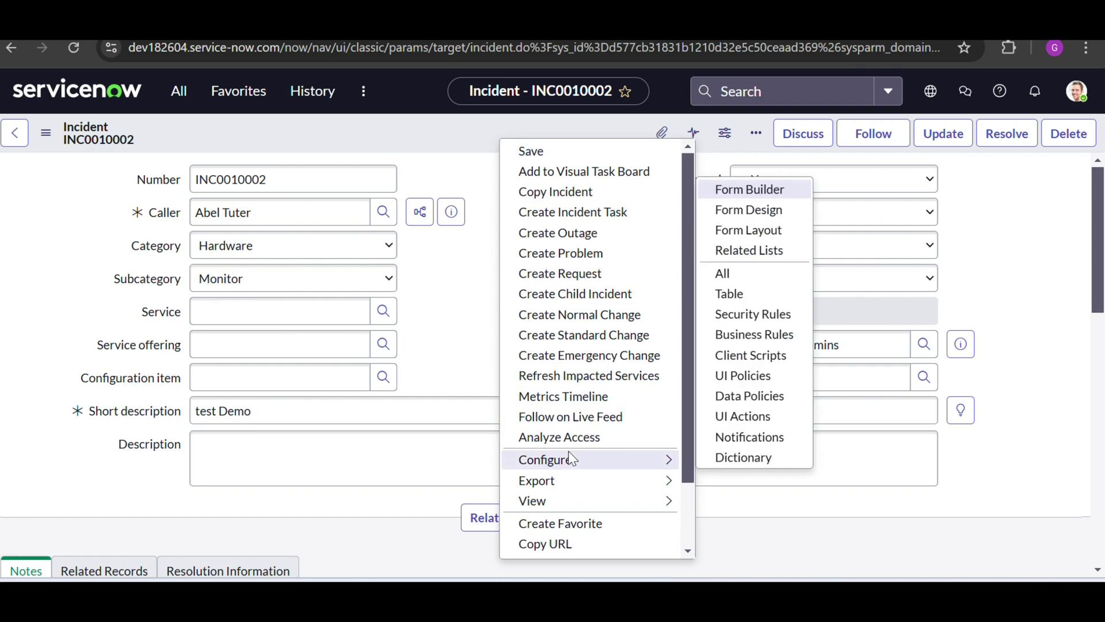
click(733, 254)
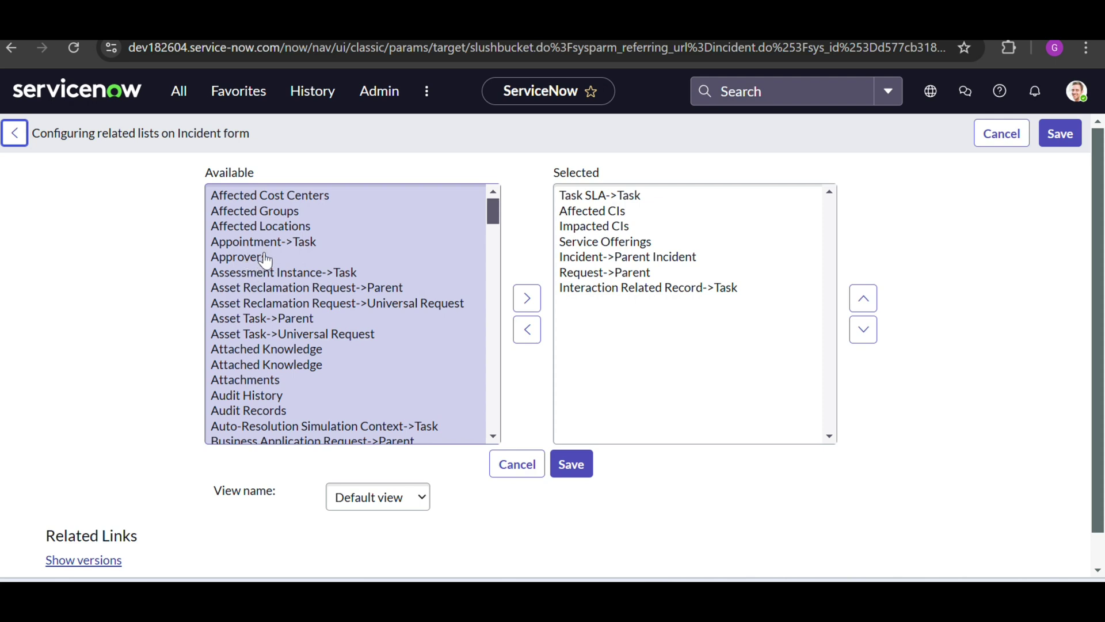
scroll(269, 295, down, 2)
scroll(274, 314, down, 3)
scroll(276, 313, up, 6)
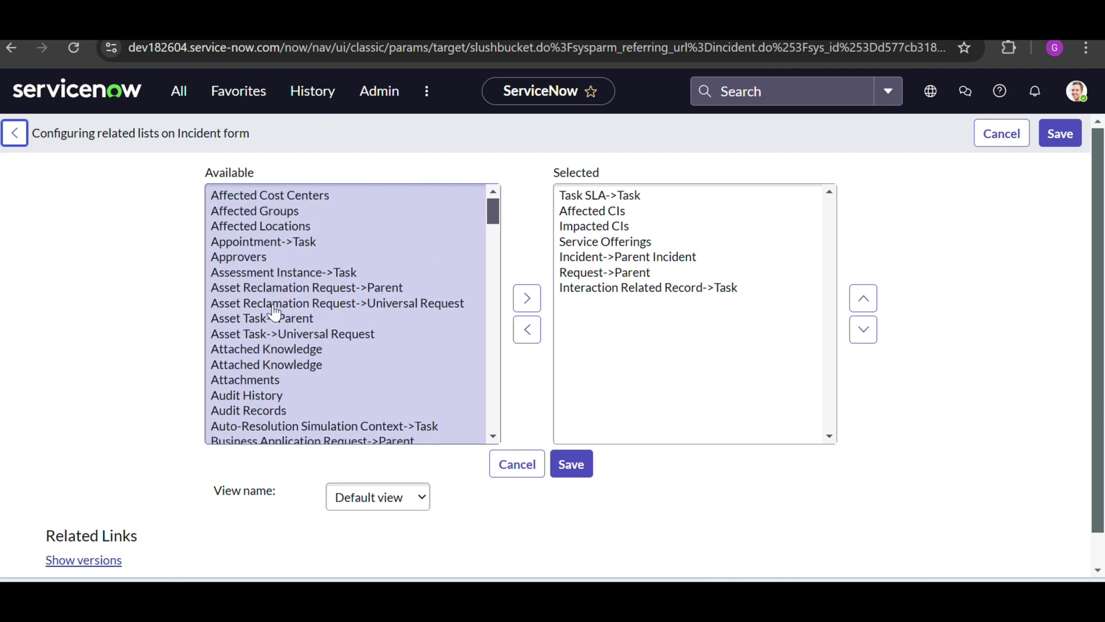
double_click(257, 258)
click(256, 262)
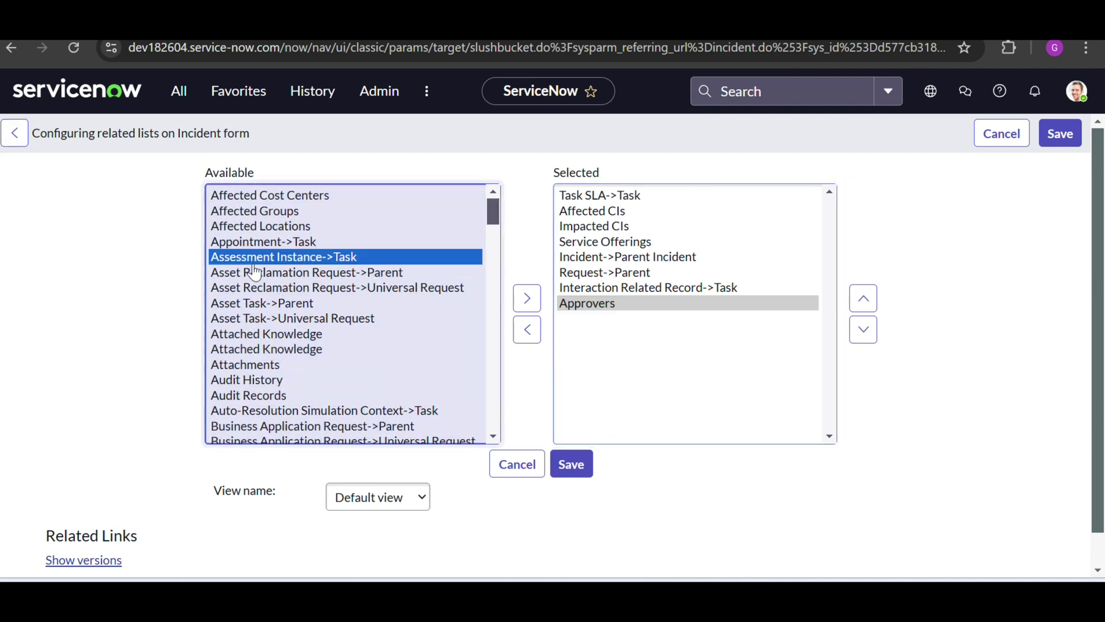
key(Up)
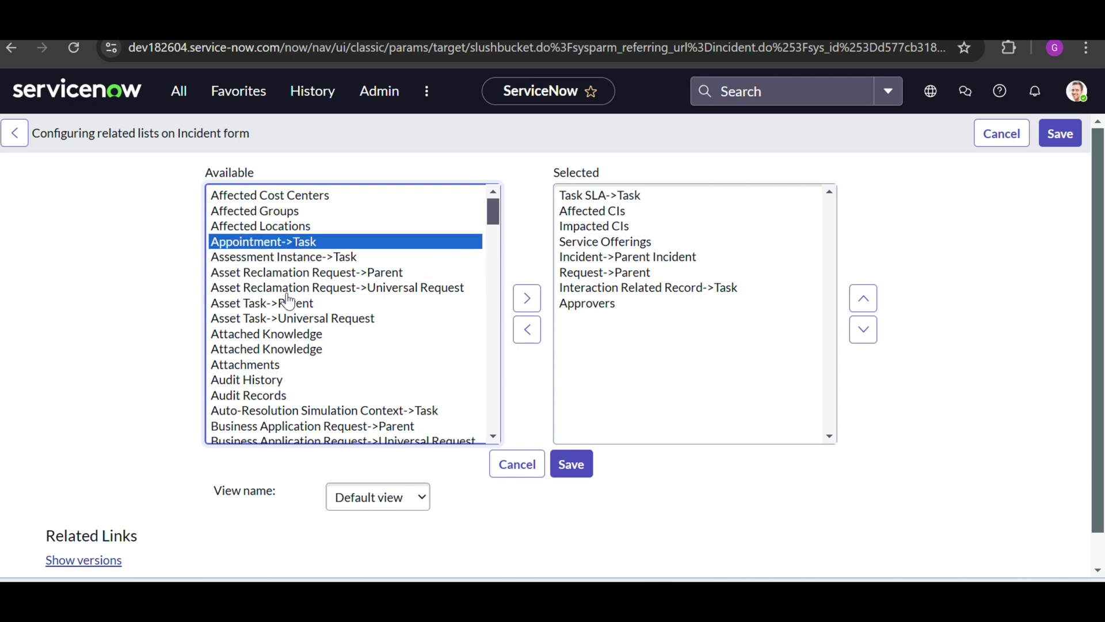
Step: Add Group approval->Parent to the selected related lists and save the Incident form configuration
scroll(288, 302, down, 3)
scroll(289, 308, down, 8)
scroll(289, 308, down, 6)
scroll(288, 308, up, 1)
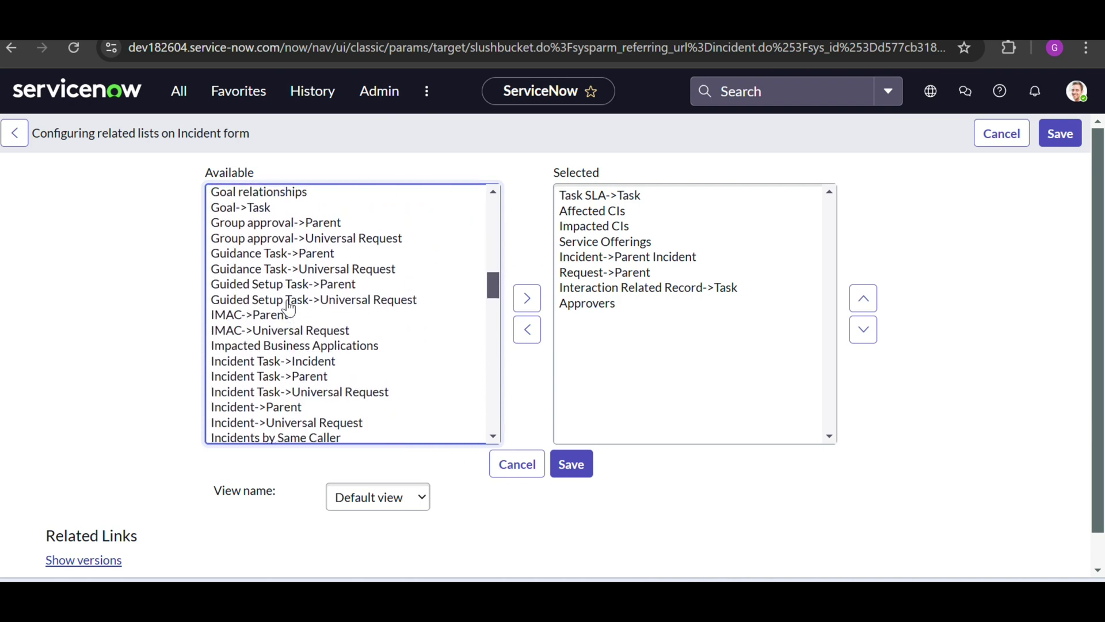
double_click(260, 266)
scroll(310, 348, down, 1)
scroll(310, 349, down, 3)
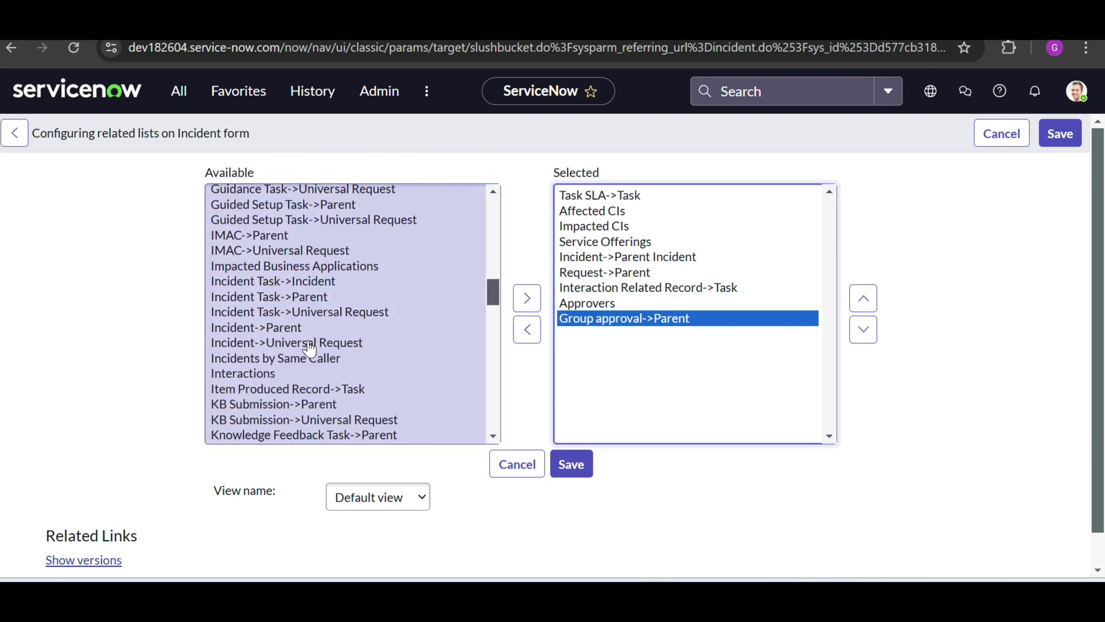
scroll(310, 349, down, 5)
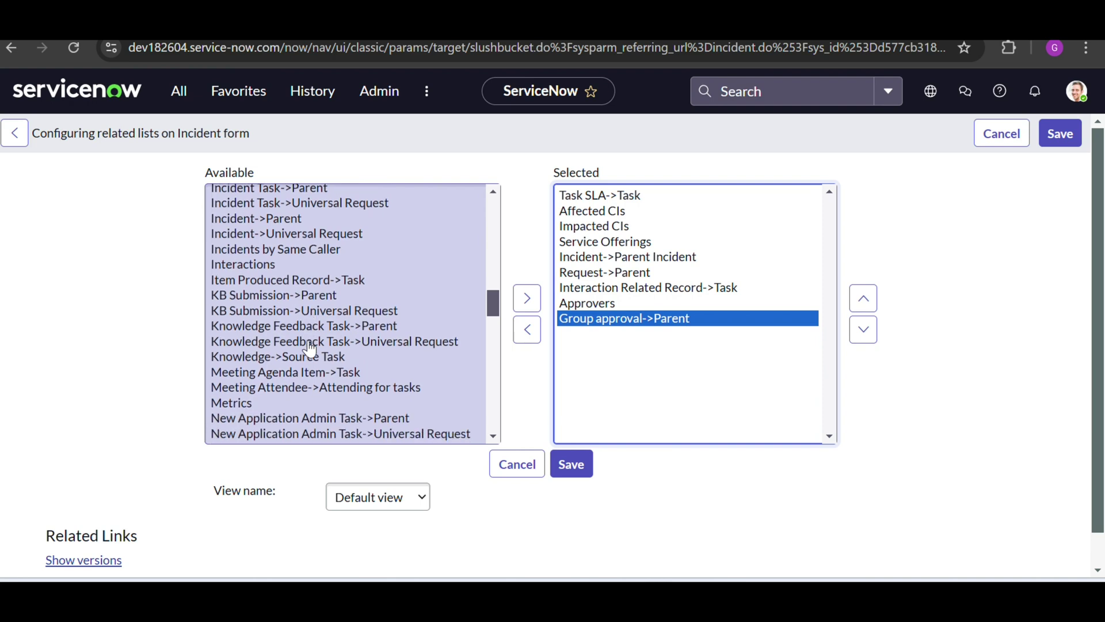
scroll(310, 349, down, 2)
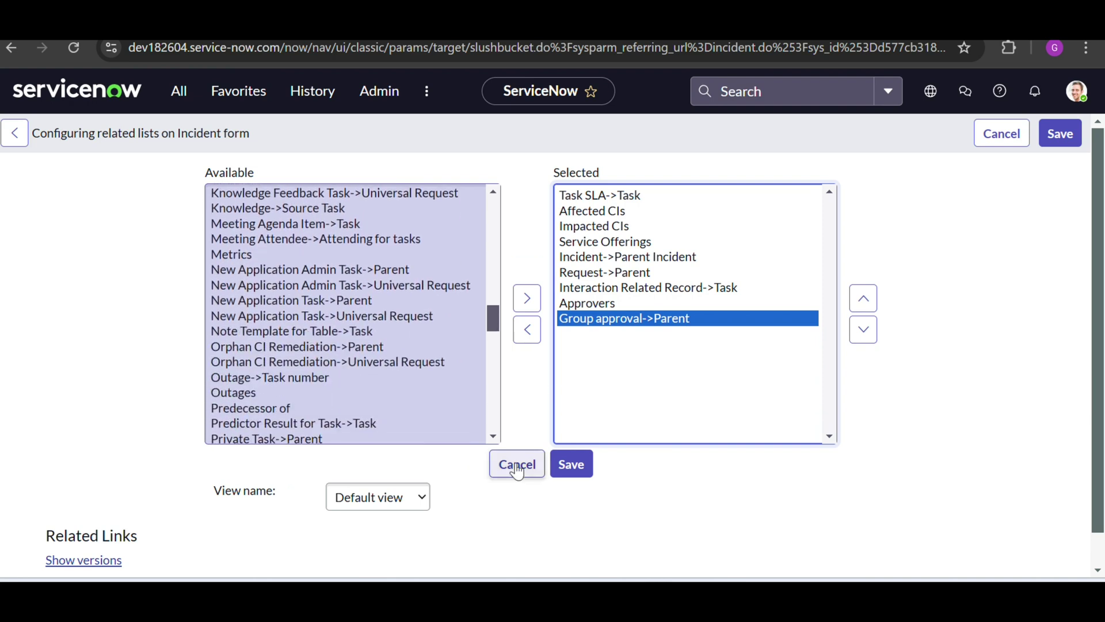
click(574, 466)
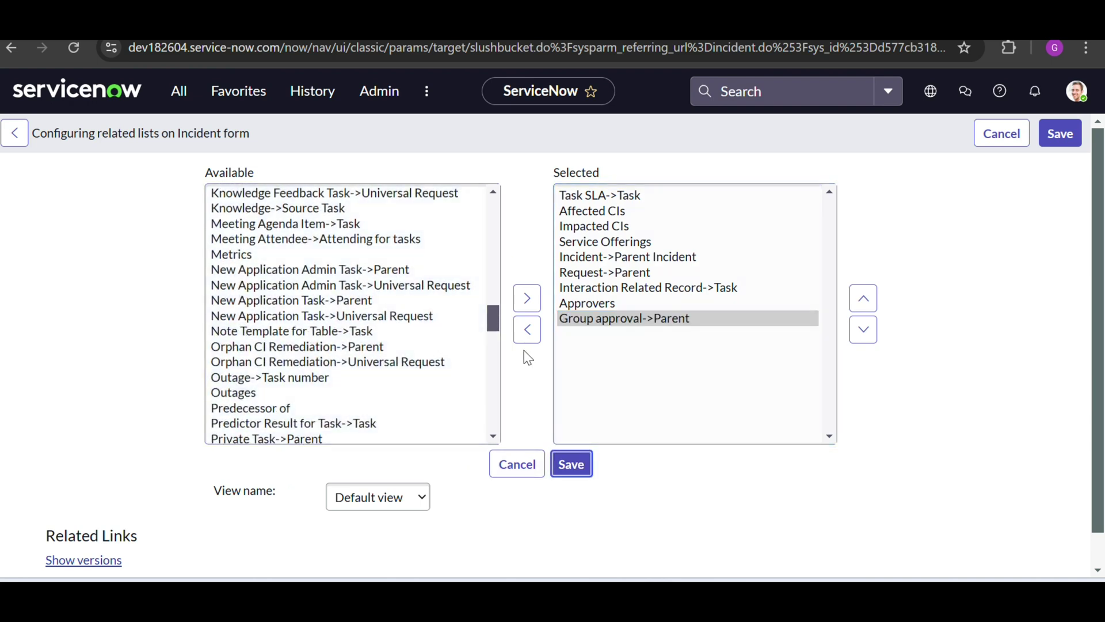
click(493, 316)
key(ctrl+a)
click(571, 464)
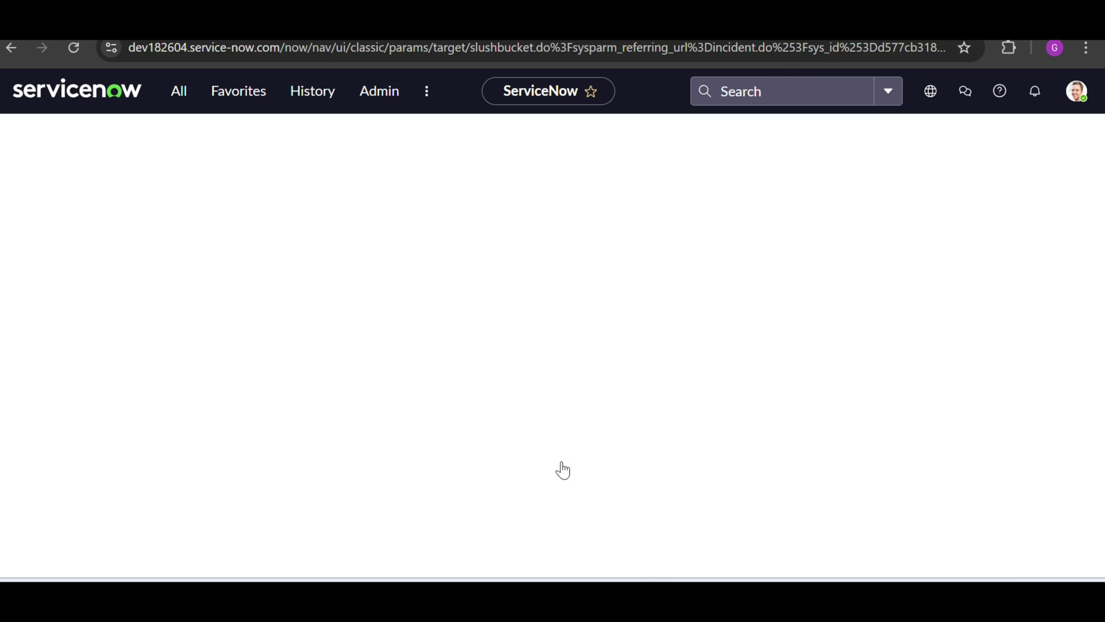
Step: Show the incident's Approvers related list and review the approval records
scroll(488, 326, down, 10)
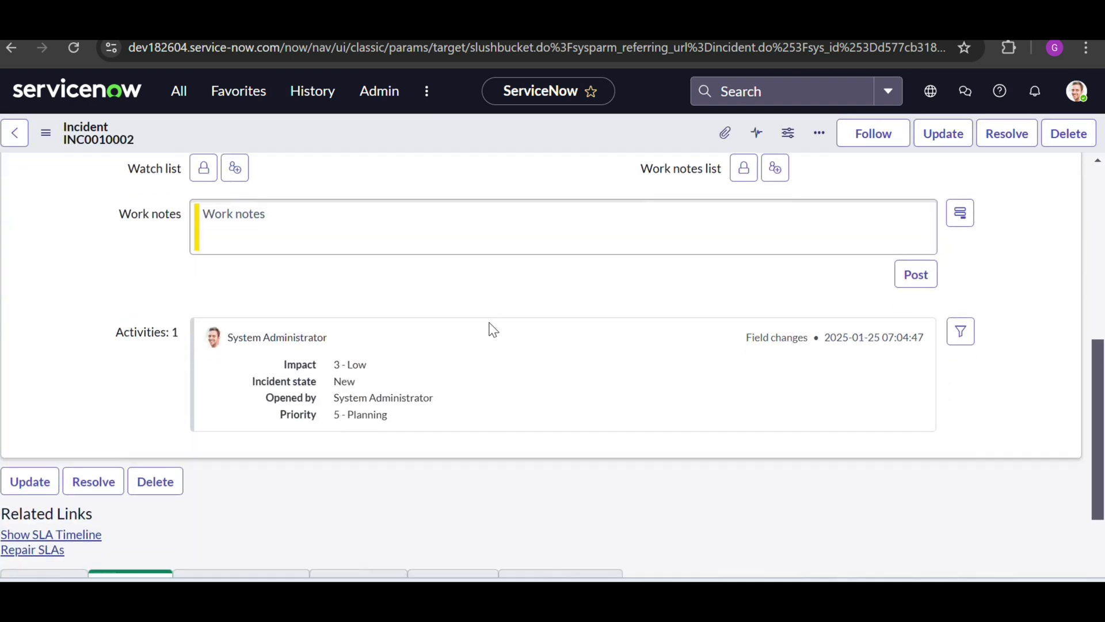
scroll(489, 325, up, 3)
scroll(491, 322, down, 6)
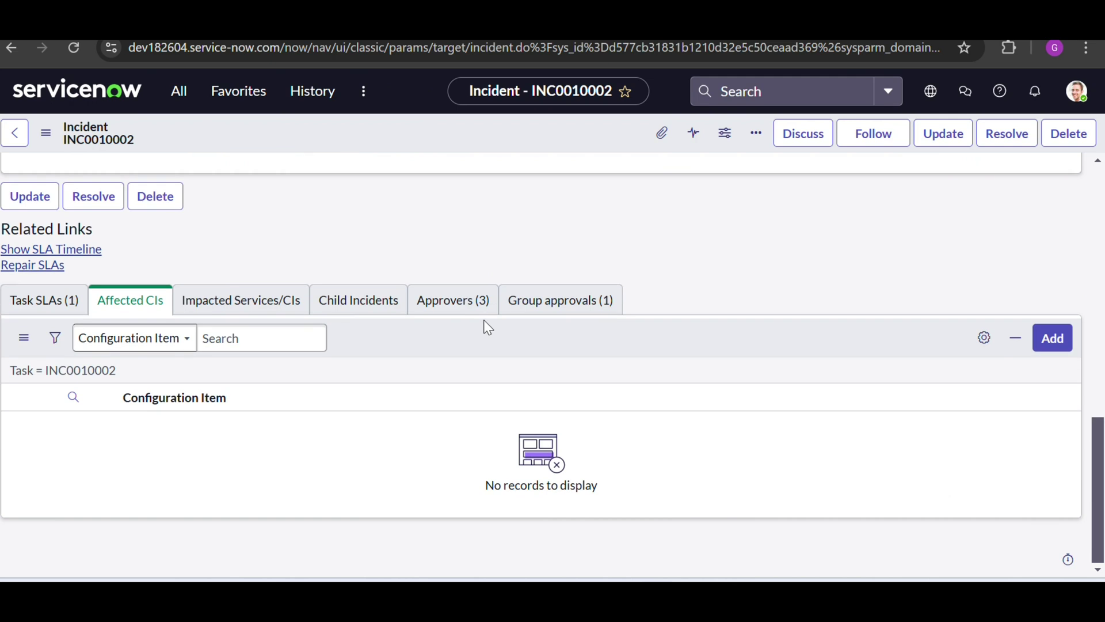
click(460, 309)
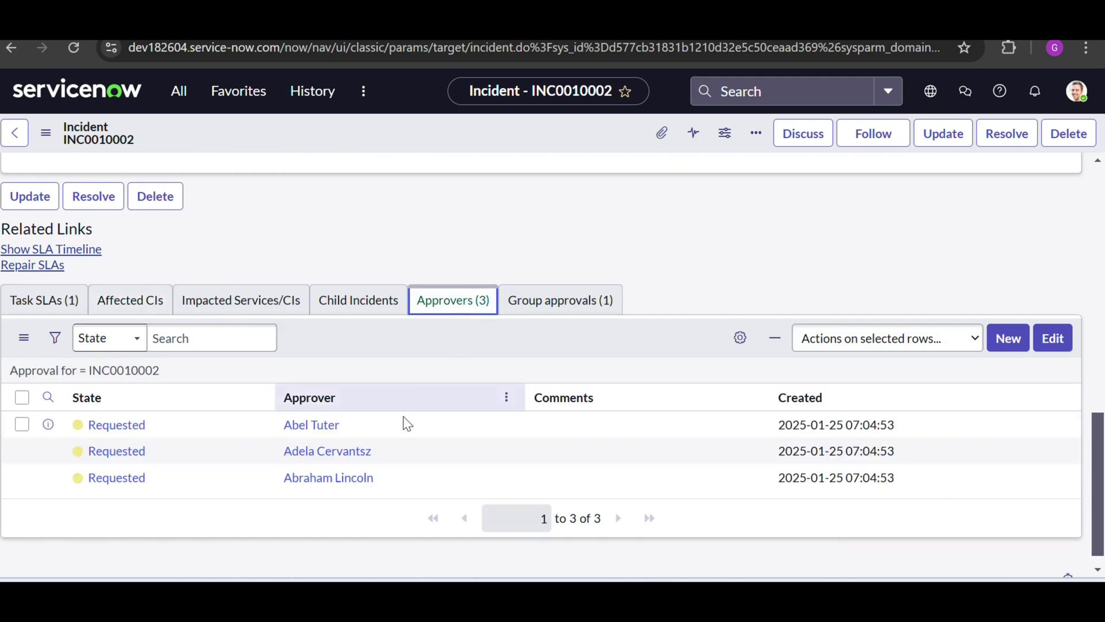
scroll(370, 443, up, 1)
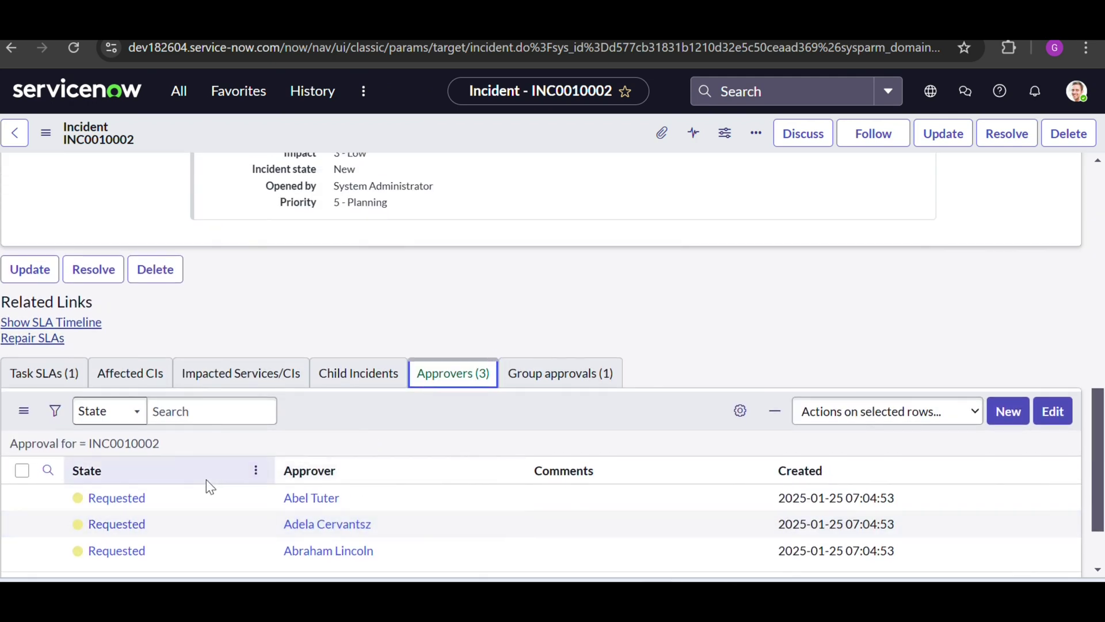
Step: Set the first approver's State to Approved in the Approvers list and save the change
scroll(206, 479, down, 1)
click(168, 421)
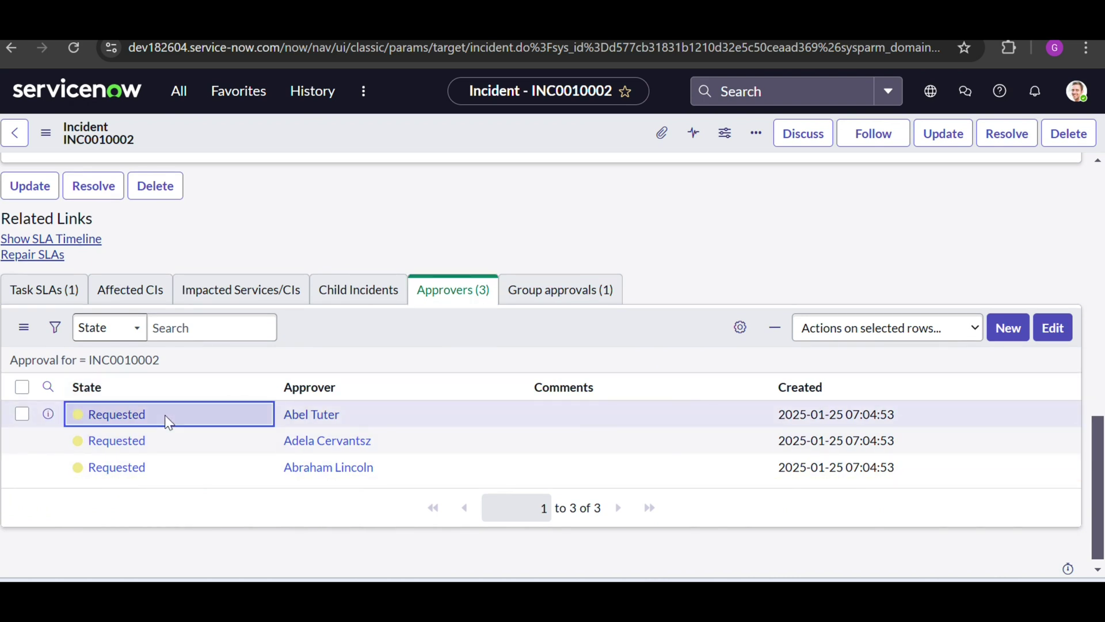
double_click(169, 420)
click(166, 421)
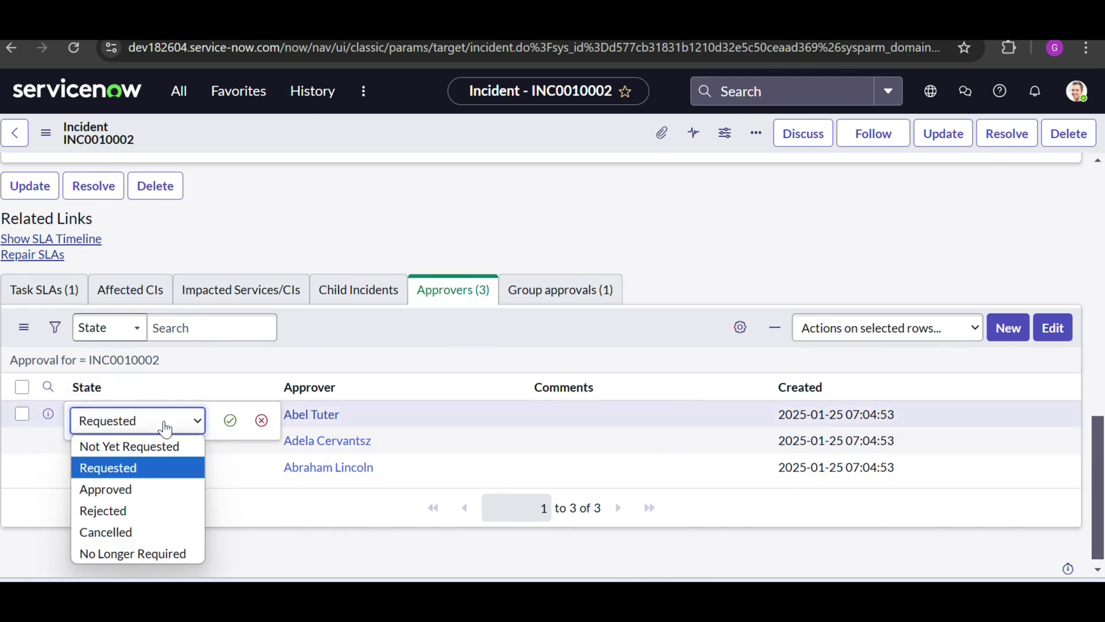
click(135, 490)
click(231, 420)
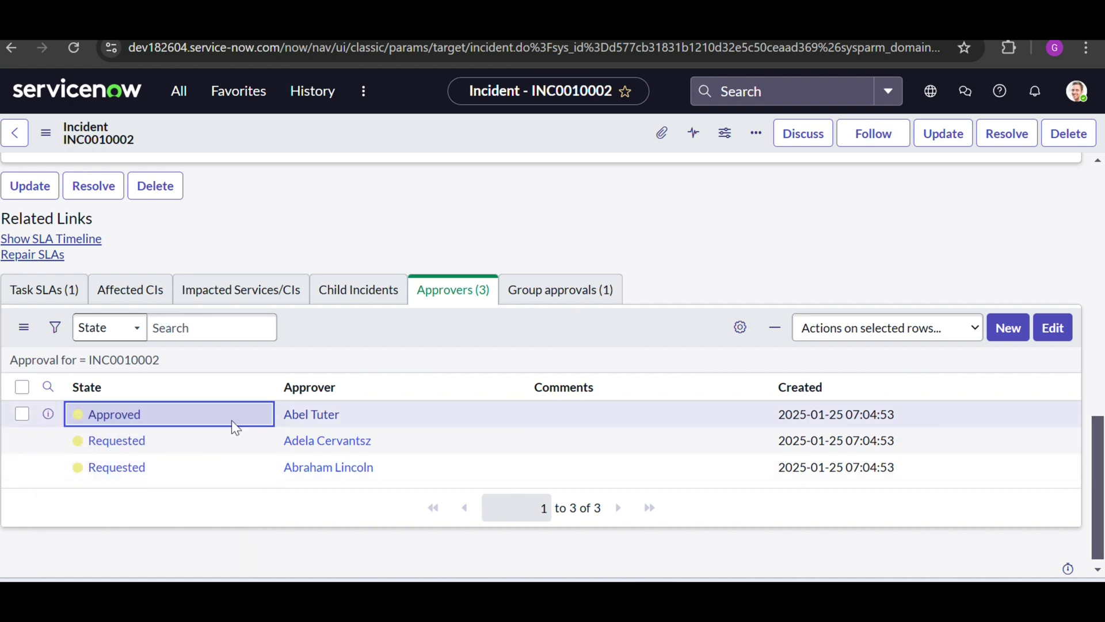
Step: Reload the incident and check the approver states, the latest activity comment and the short description
click(68, 49)
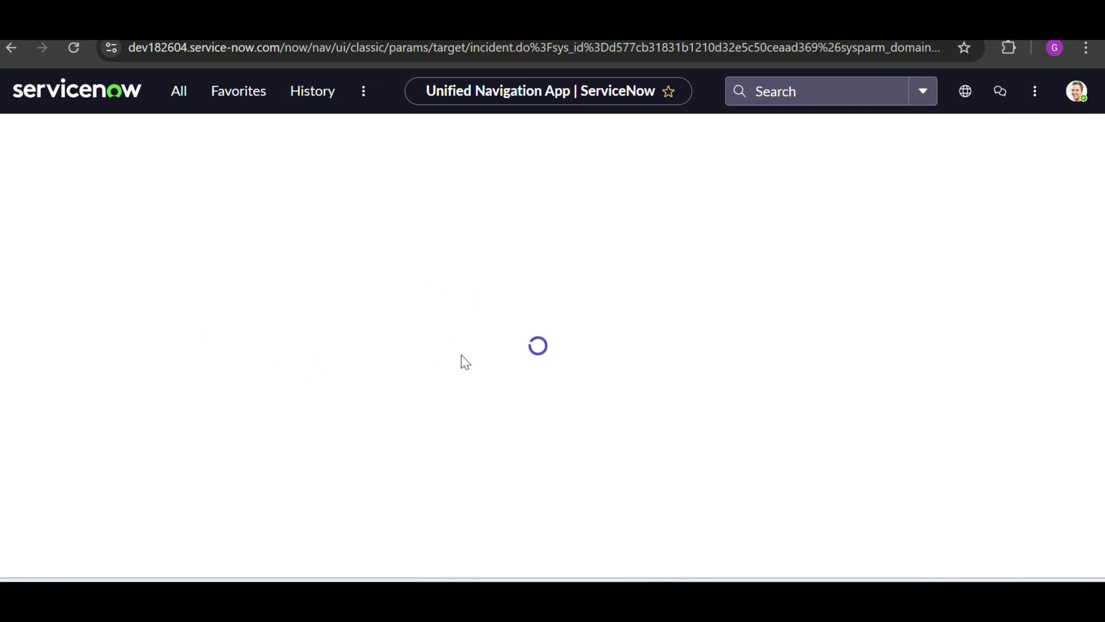
scroll(471, 374, down, 15)
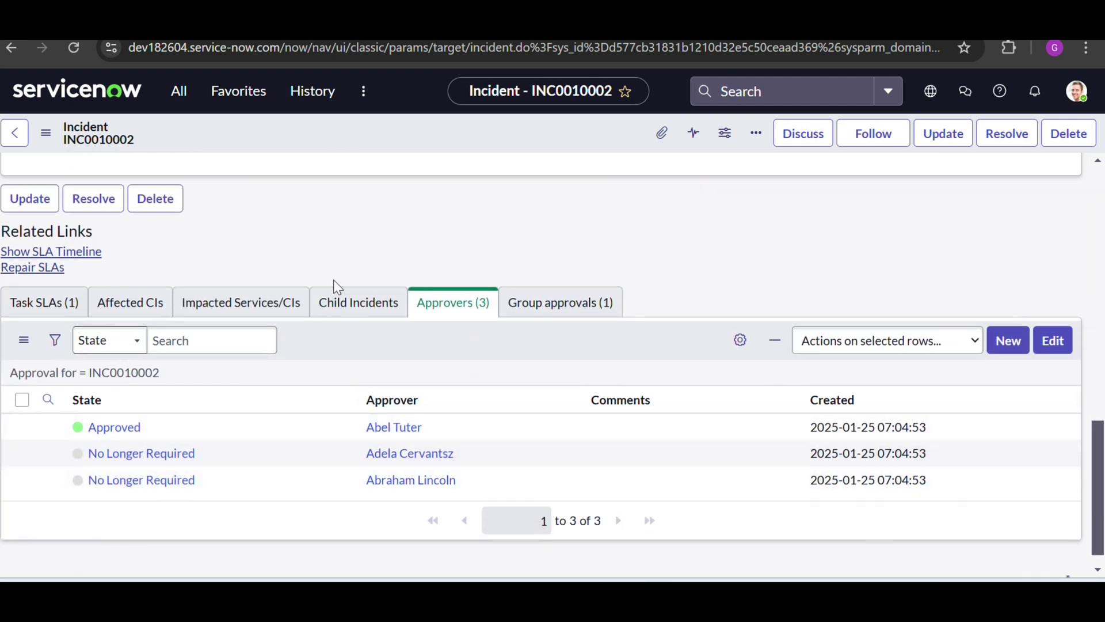
scroll(333, 281, up, 5)
drag(312, 280, 208, 291)
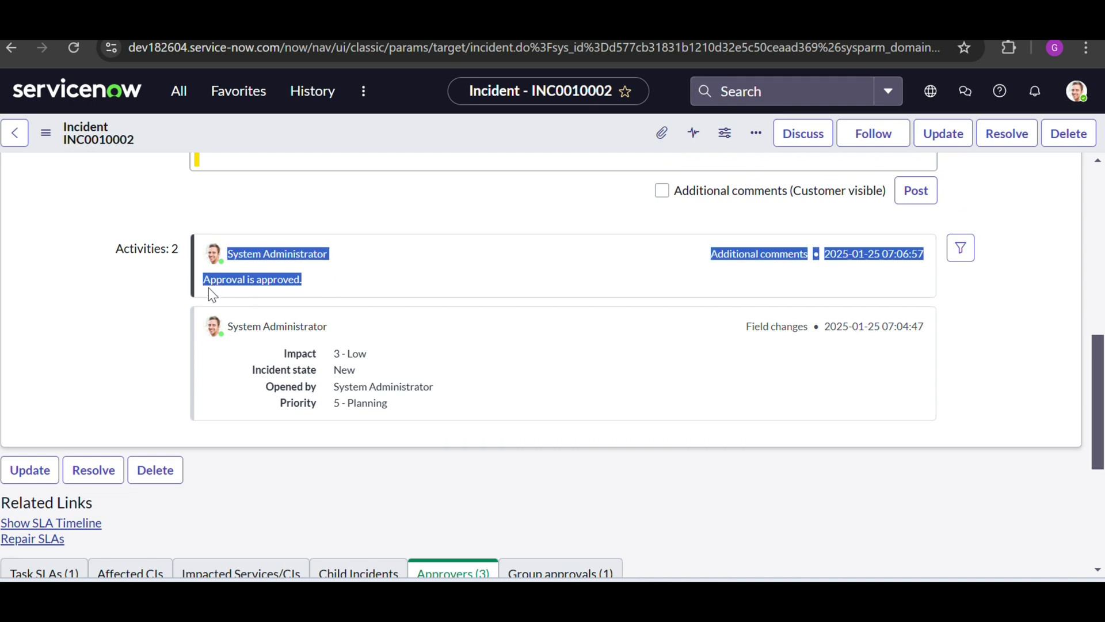
scroll(357, 292, up, 3)
scroll(338, 320, up, 4)
drag(388, 259, 204, 272)
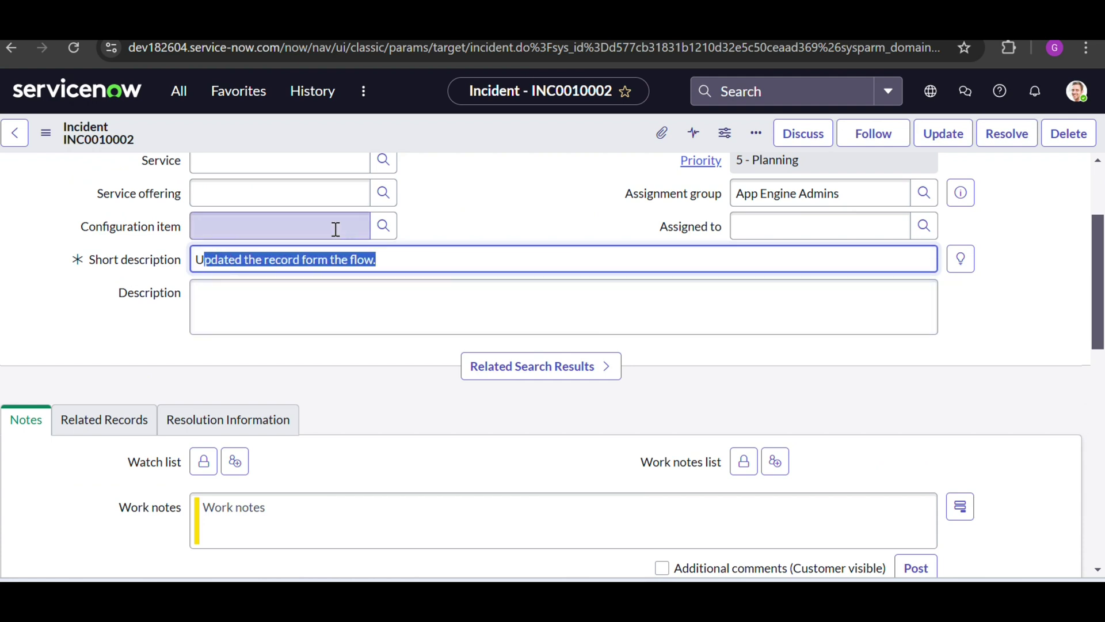
Step: Switch to Workflow Studio, collapse the Ask For Approval details and refresh the flow execution
key(alt+Tab)
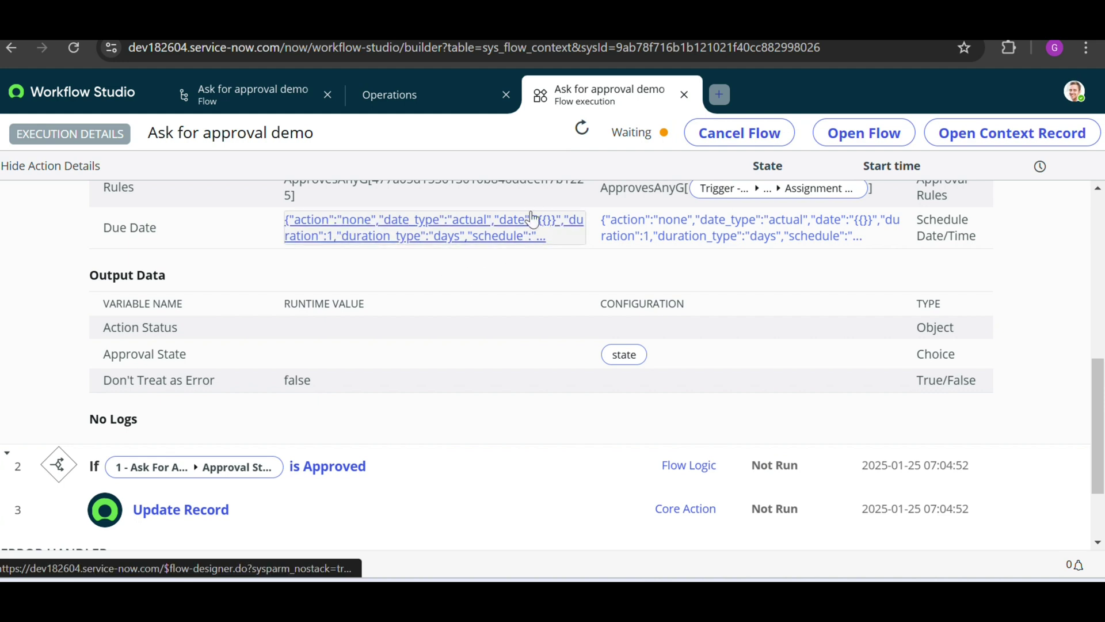
scroll(530, 358, down, 2)
scroll(528, 358, up, 6)
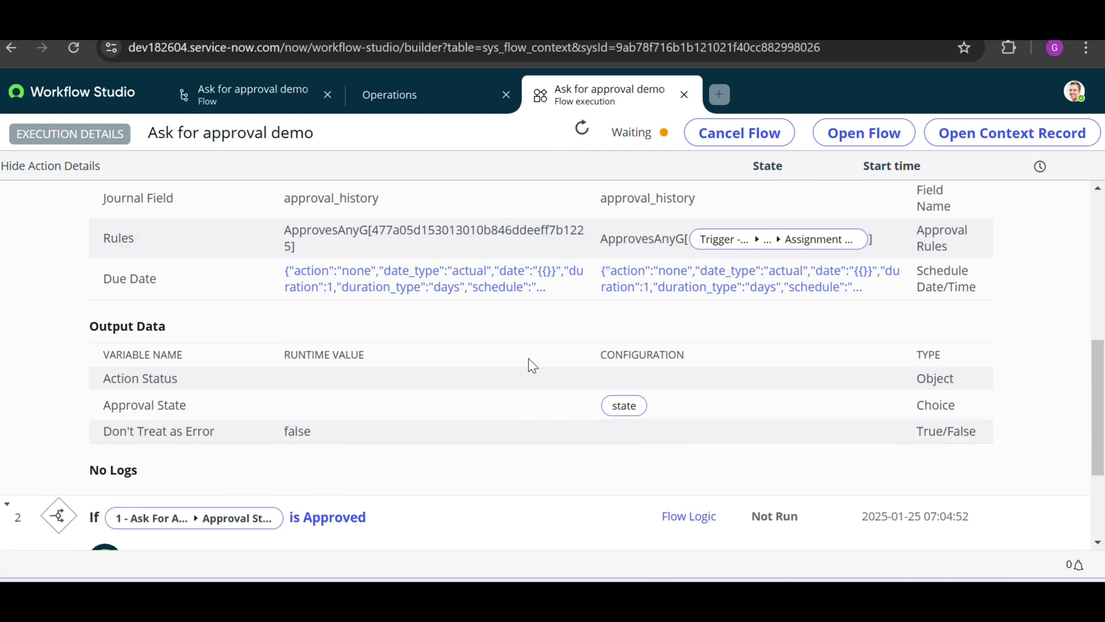
scroll(528, 358, up, 1)
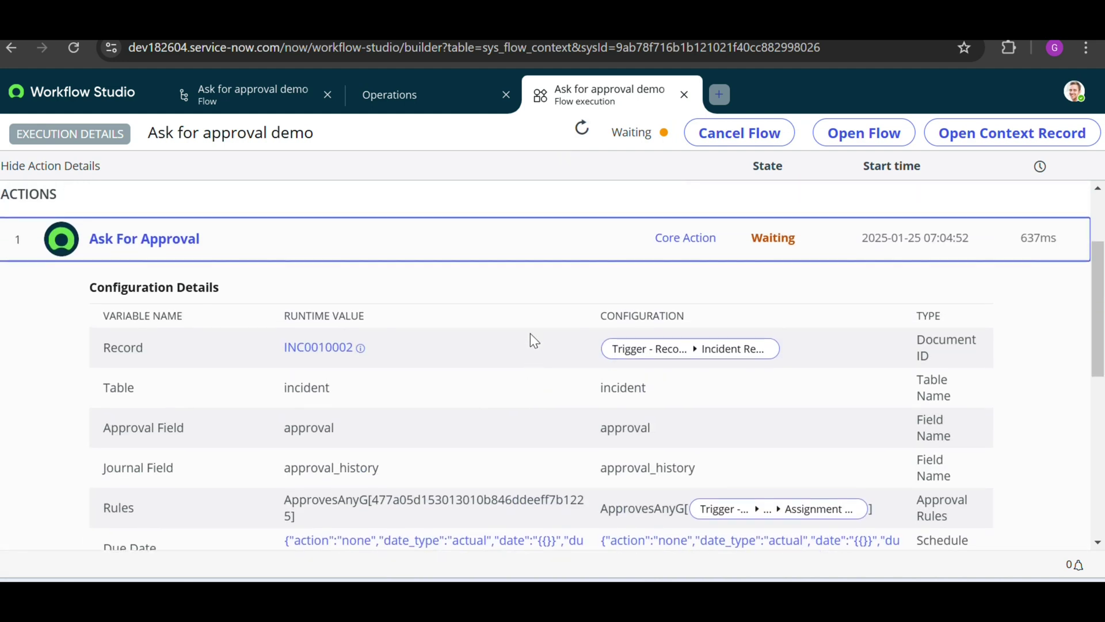
click(509, 234)
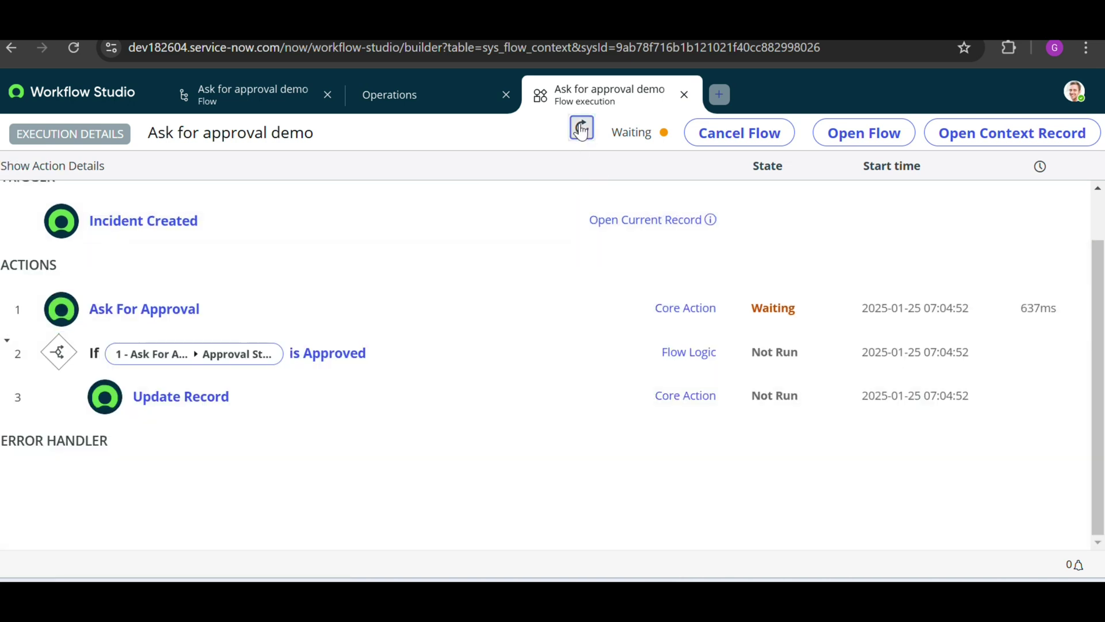
click(583, 129)
Step: Expand the If condition in the flow execution and examine the condition's runtime value
click(661, 358)
scroll(538, 400, down, 1)
scroll(536, 397, down, 3)
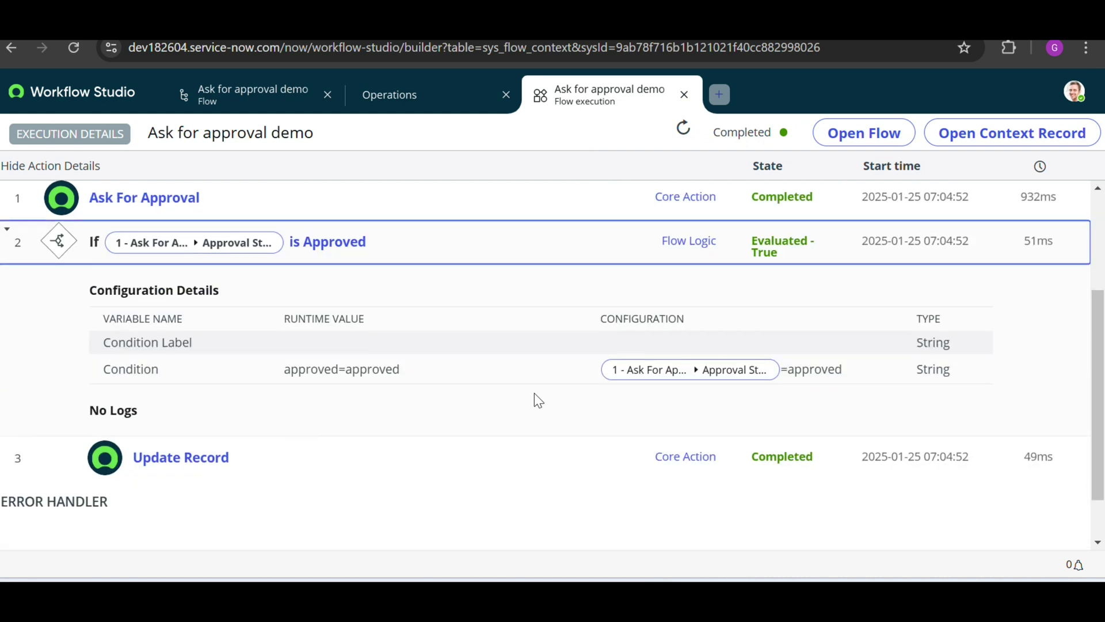
drag(413, 351, 317, 348)
Step: Expand the Update Record action and examine its field values, output data and the incident record preview
click(350, 439)
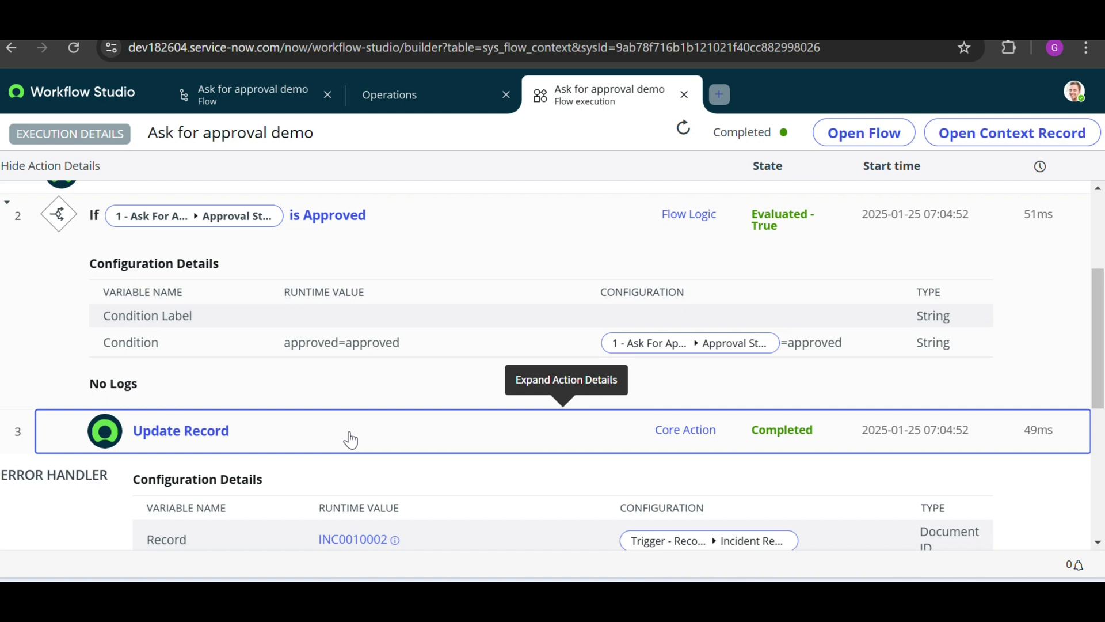
scroll(451, 440, down, 5)
scroll(458, 443, down, 1)
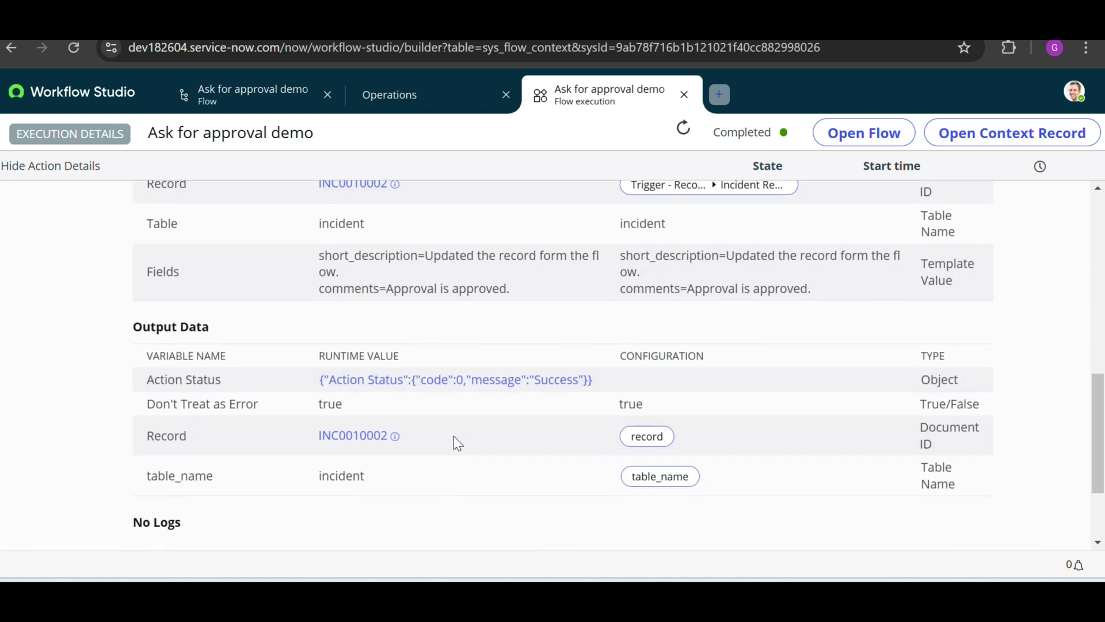
click(400, 433)
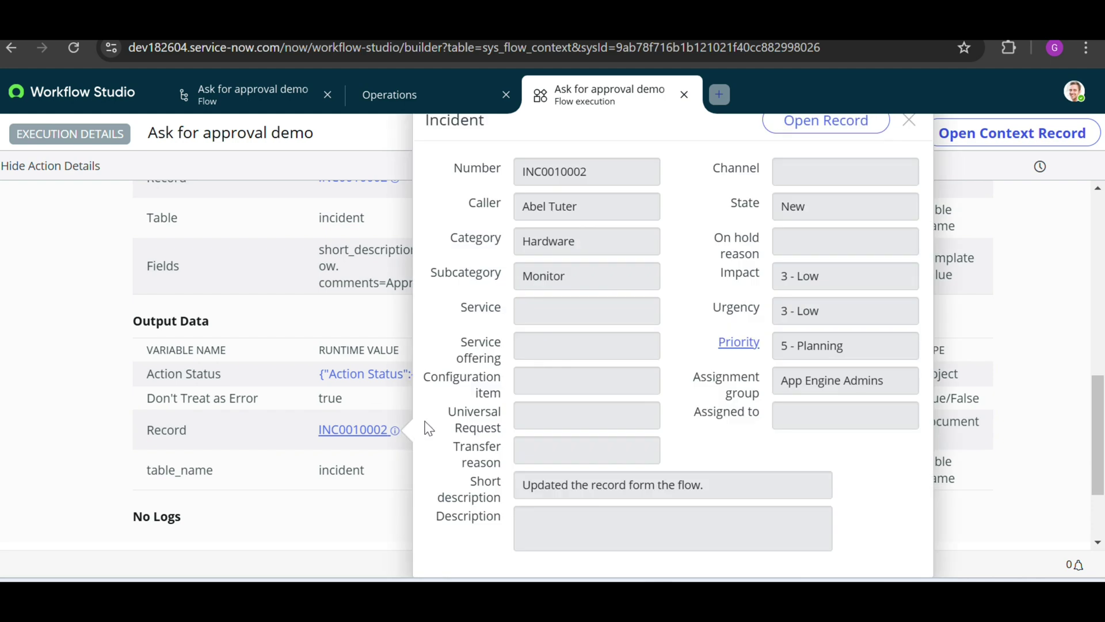
click(363, 318)
drag(514, 283, 316, 247)
scroll(431, 398, down, 1)
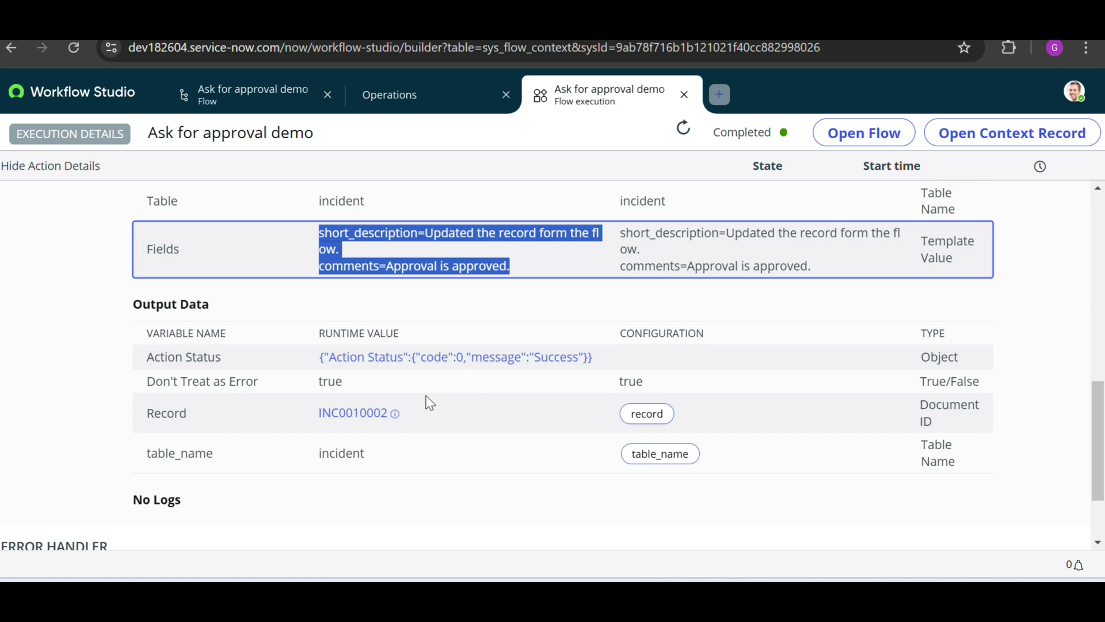
scroll(431, 403, down, 2)
scroll(431, 403, up, 6)
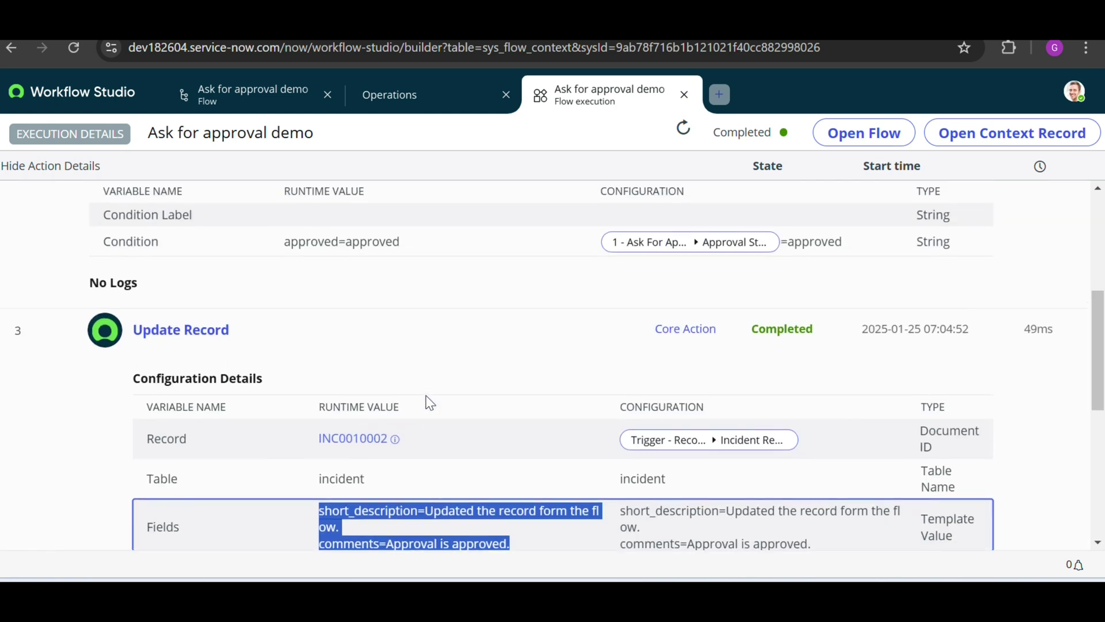
scroll(430, 403, up, 5)
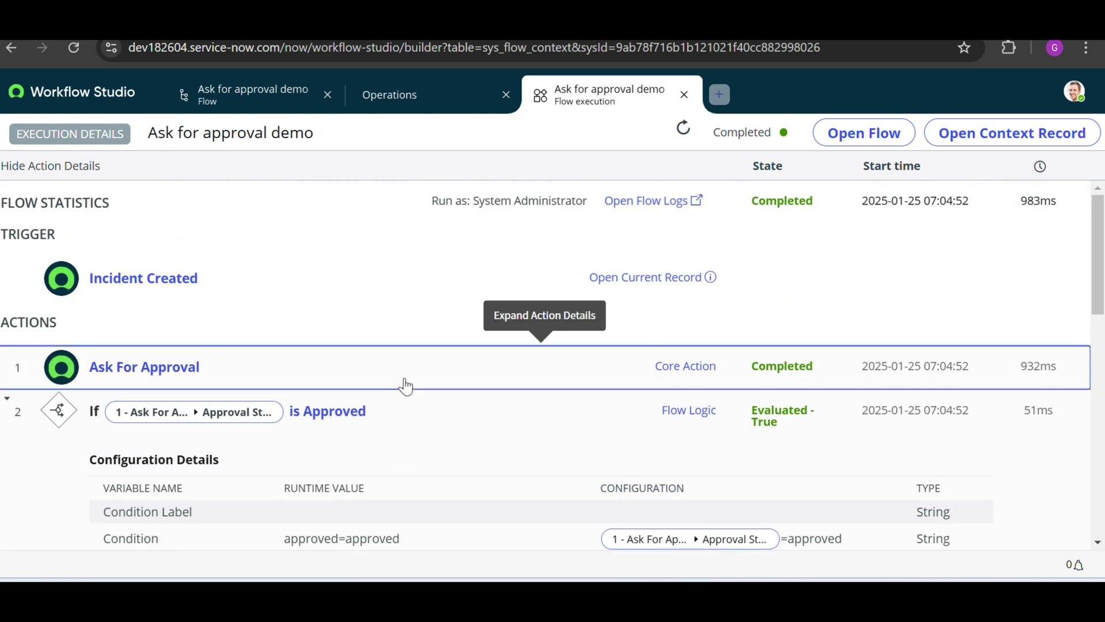
Step: Collapse the details of the If condition and the Update Record action in the flow execution
click(406, 386)
click(406, 387)
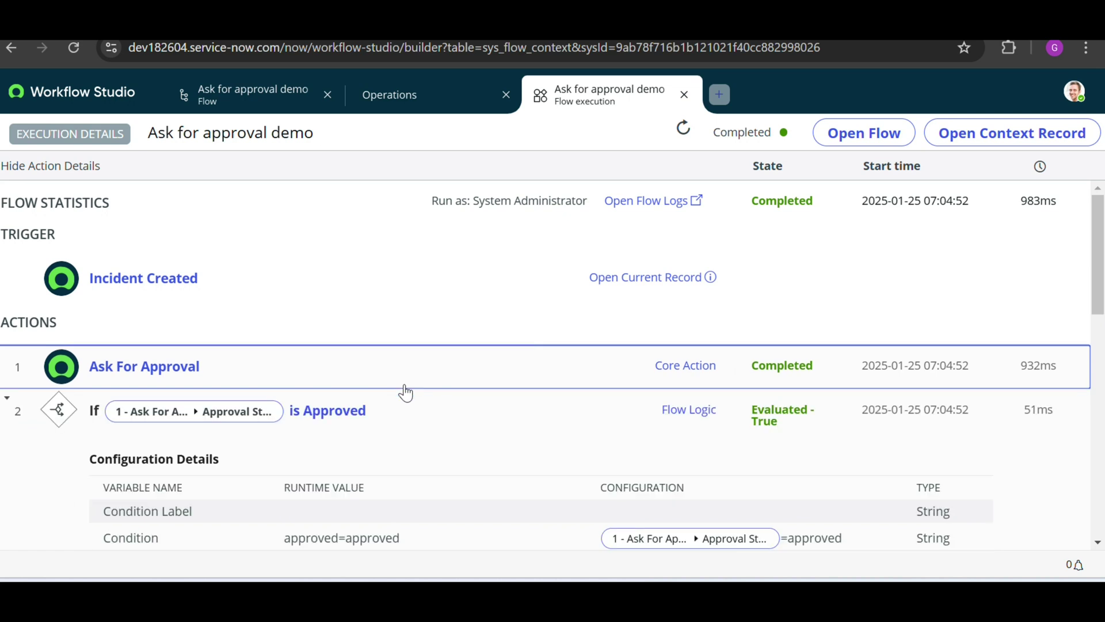
click(407, 419)
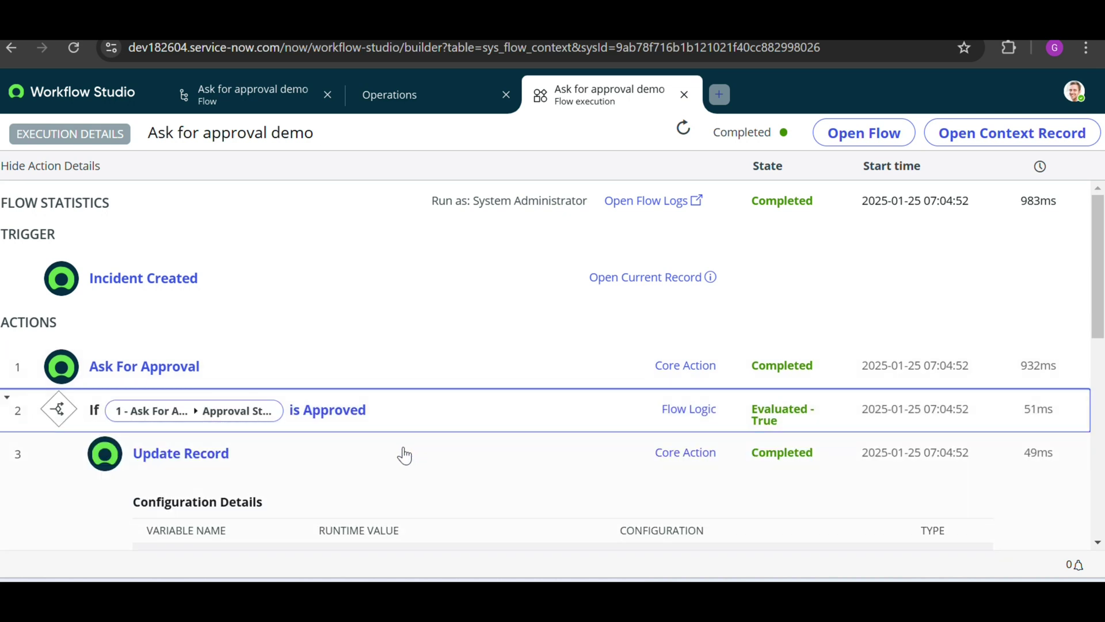
click(404, 455)
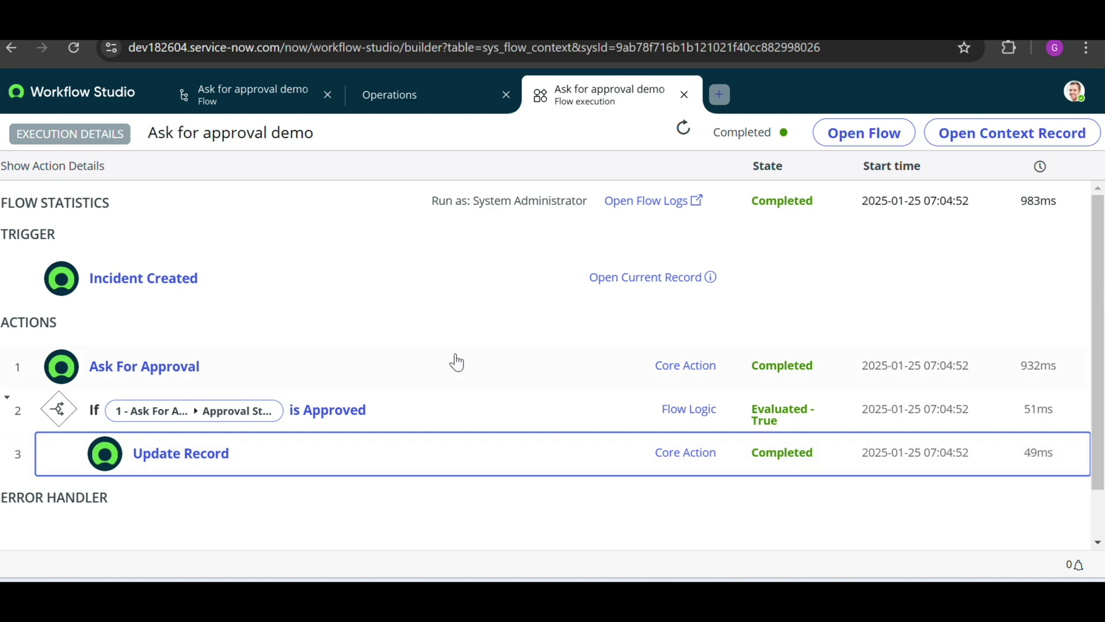
scroll(457, 360, down, 1)
scroll(457, 360, up, 1)
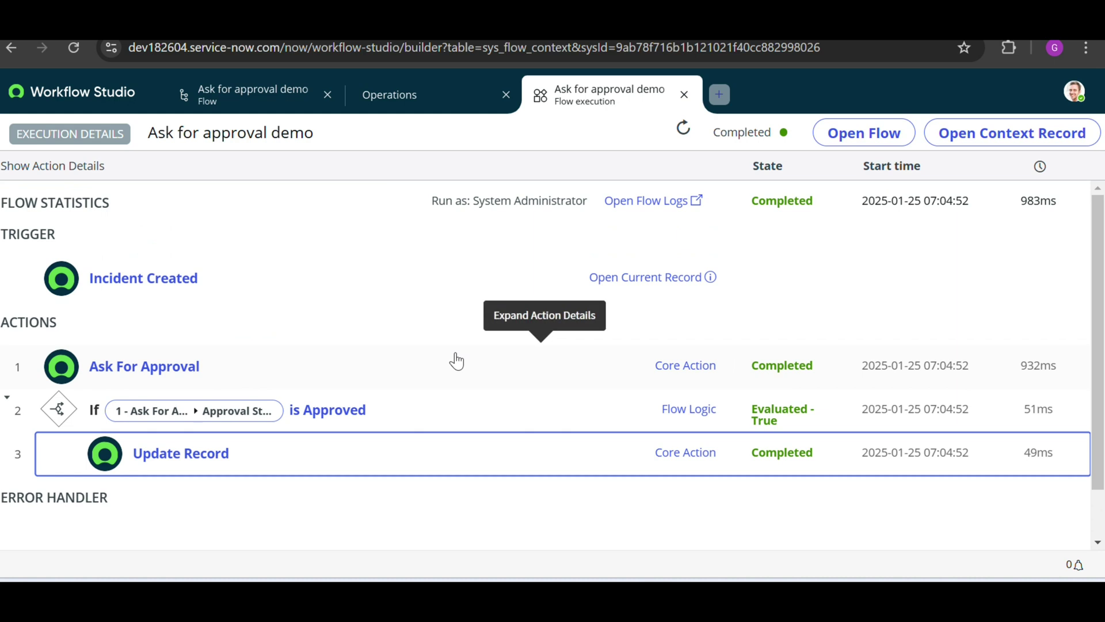
scroll(457, 361, down, 1)
scroll(457, 361, up, 1)
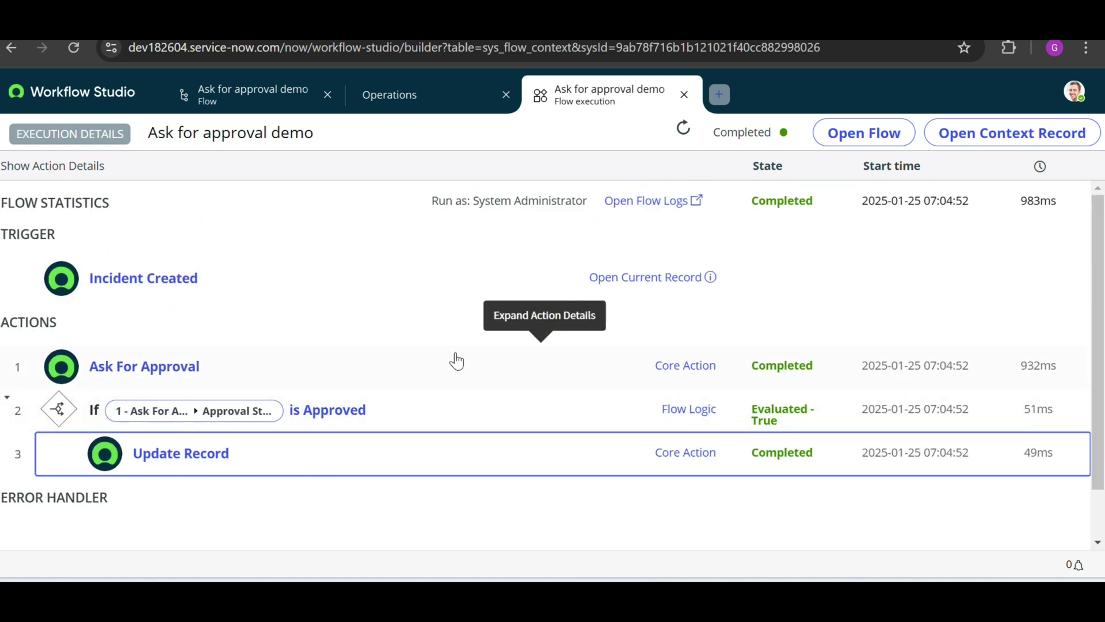